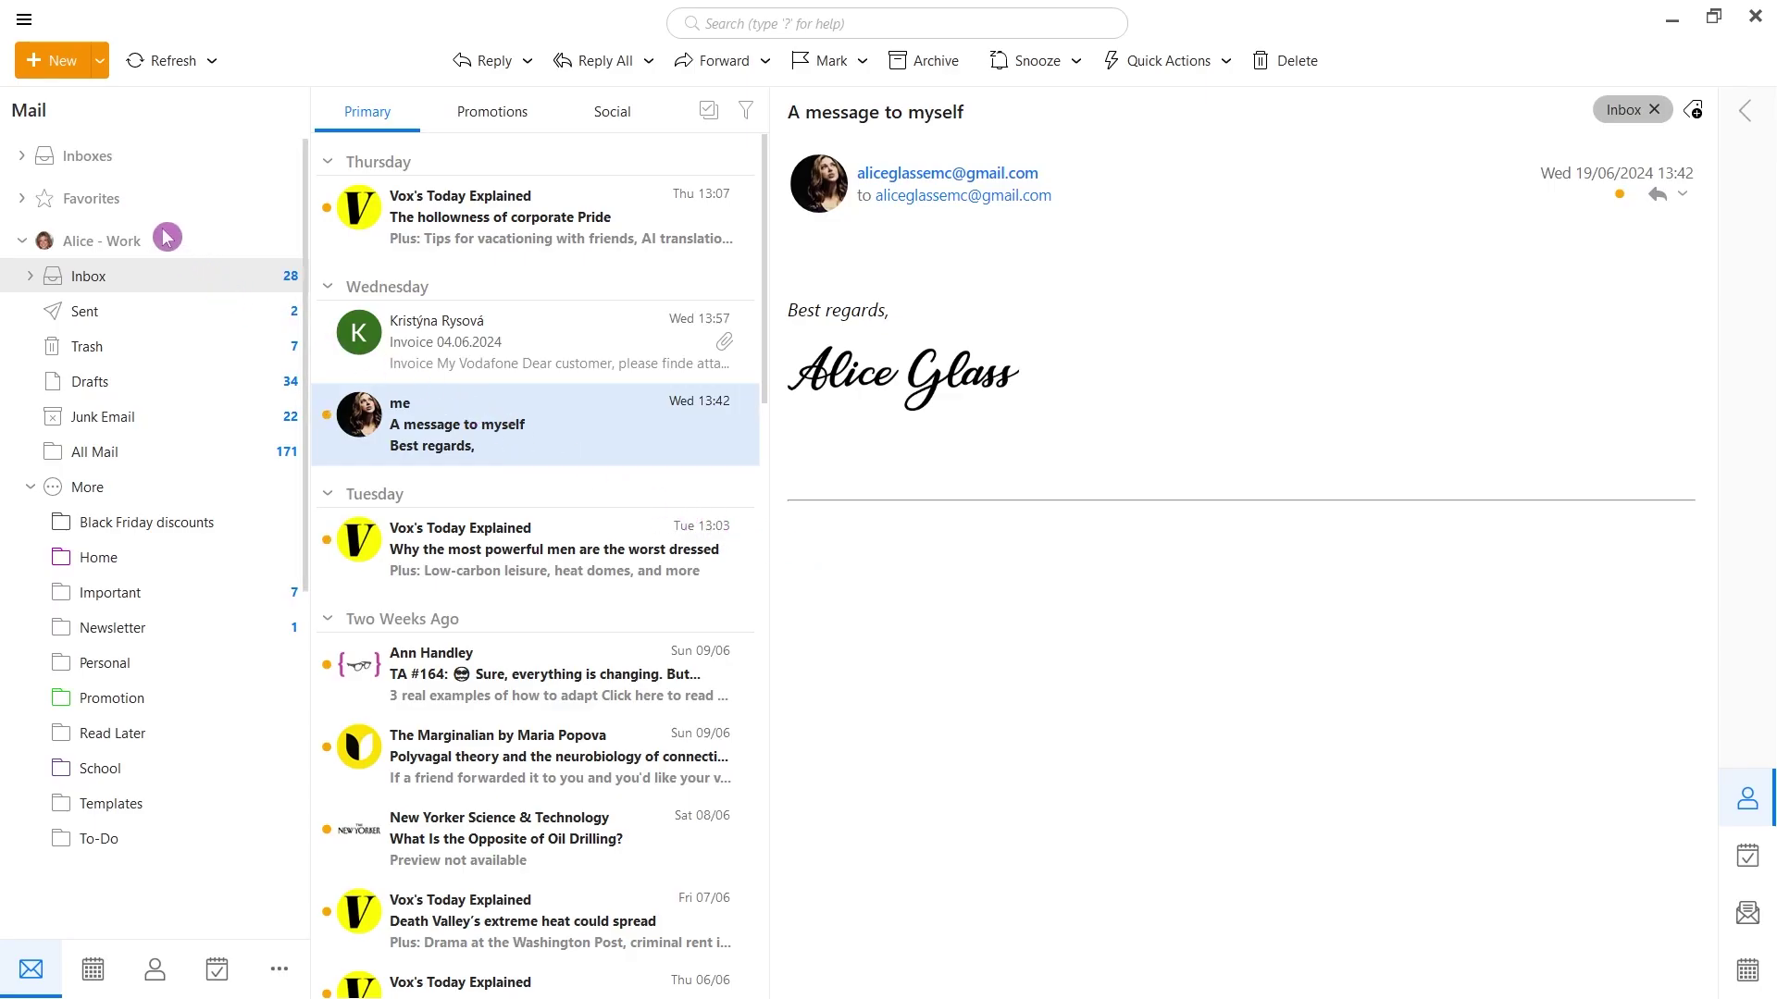
Start a new email to the suggested contact with the subject 'Meeting'
click(38, 60)
text(cristine)
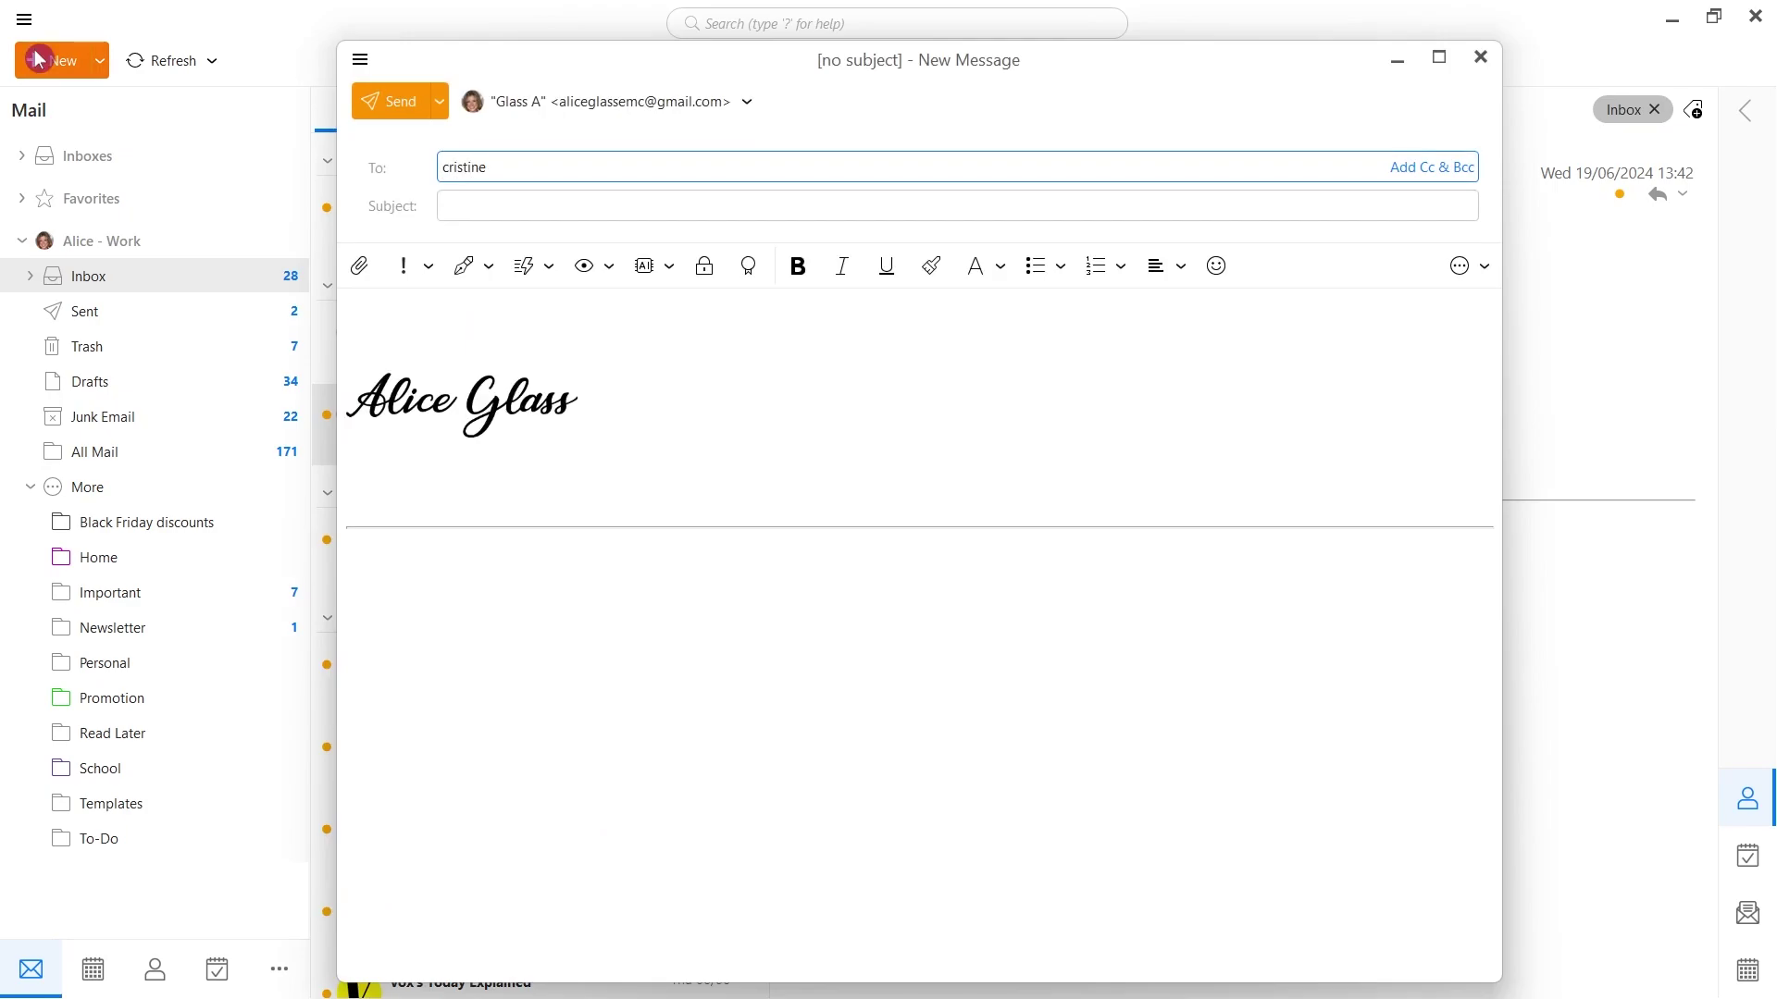
key(Return)
key(Tab)
text(Meeting)
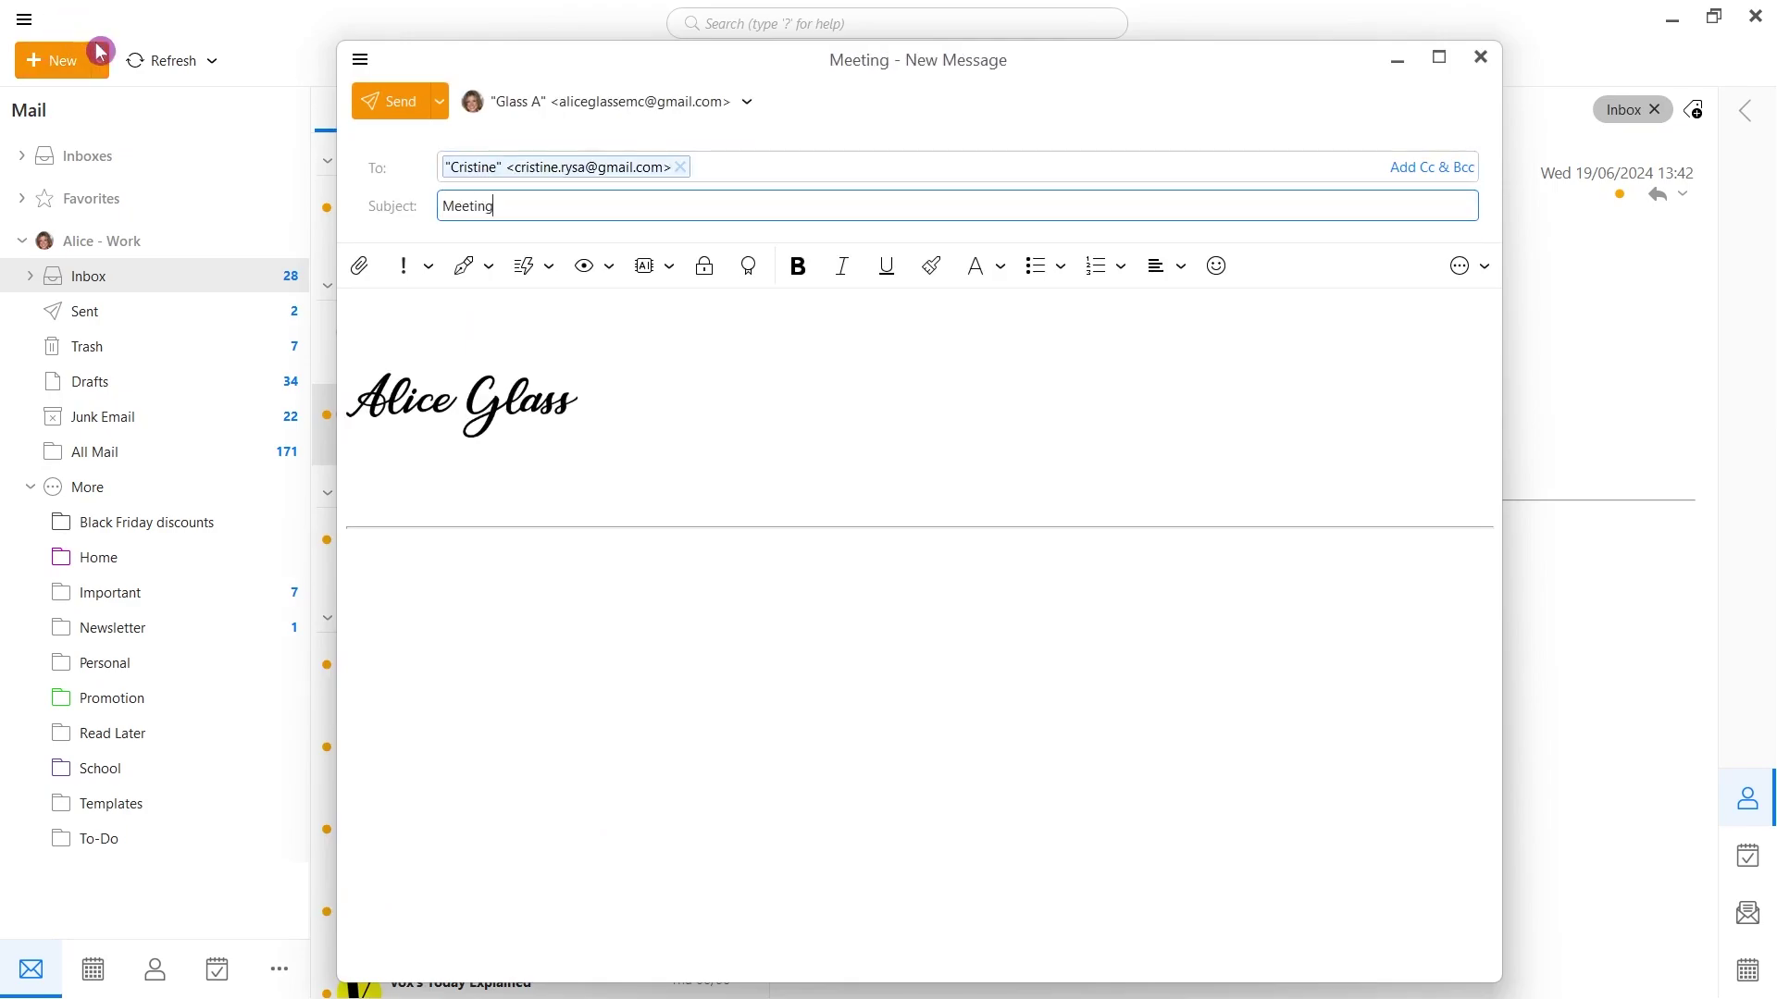
Generate a Strict-tone AI body from the pasted meeting prompt and insert it into the email
click(643, 267)
text(Hello Alice, suggesting a meeting next week regarding our next release.)
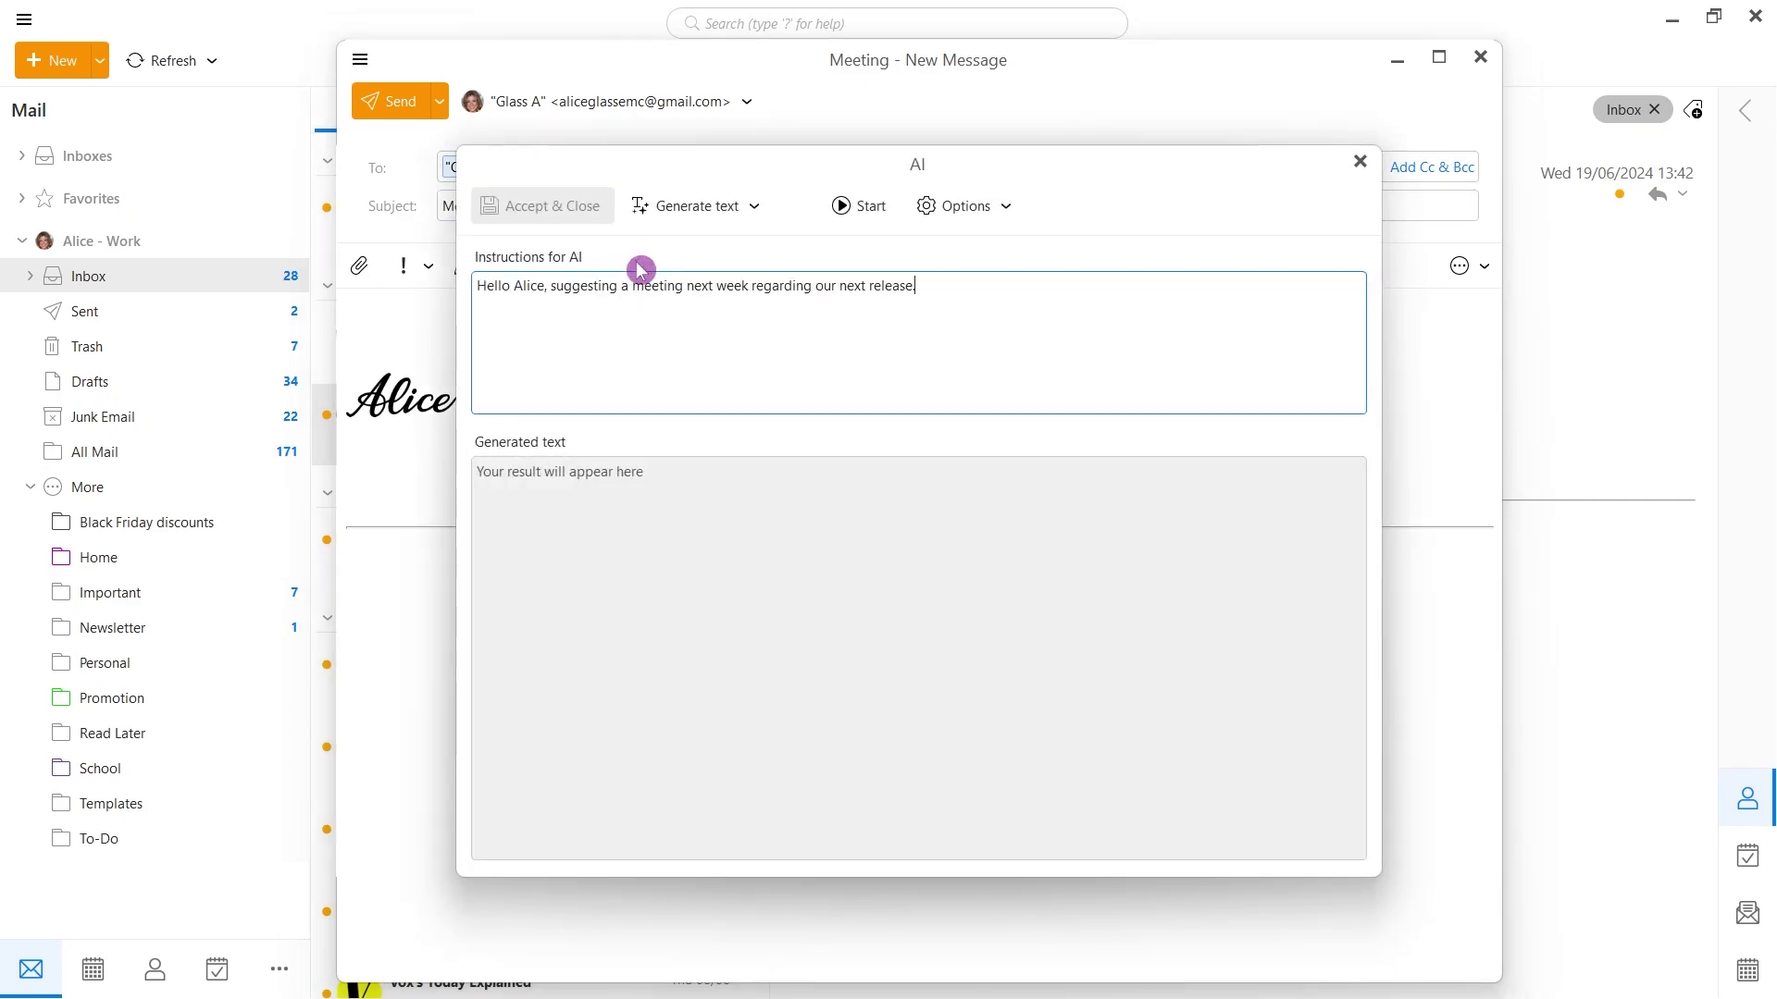
click(1006, 212)
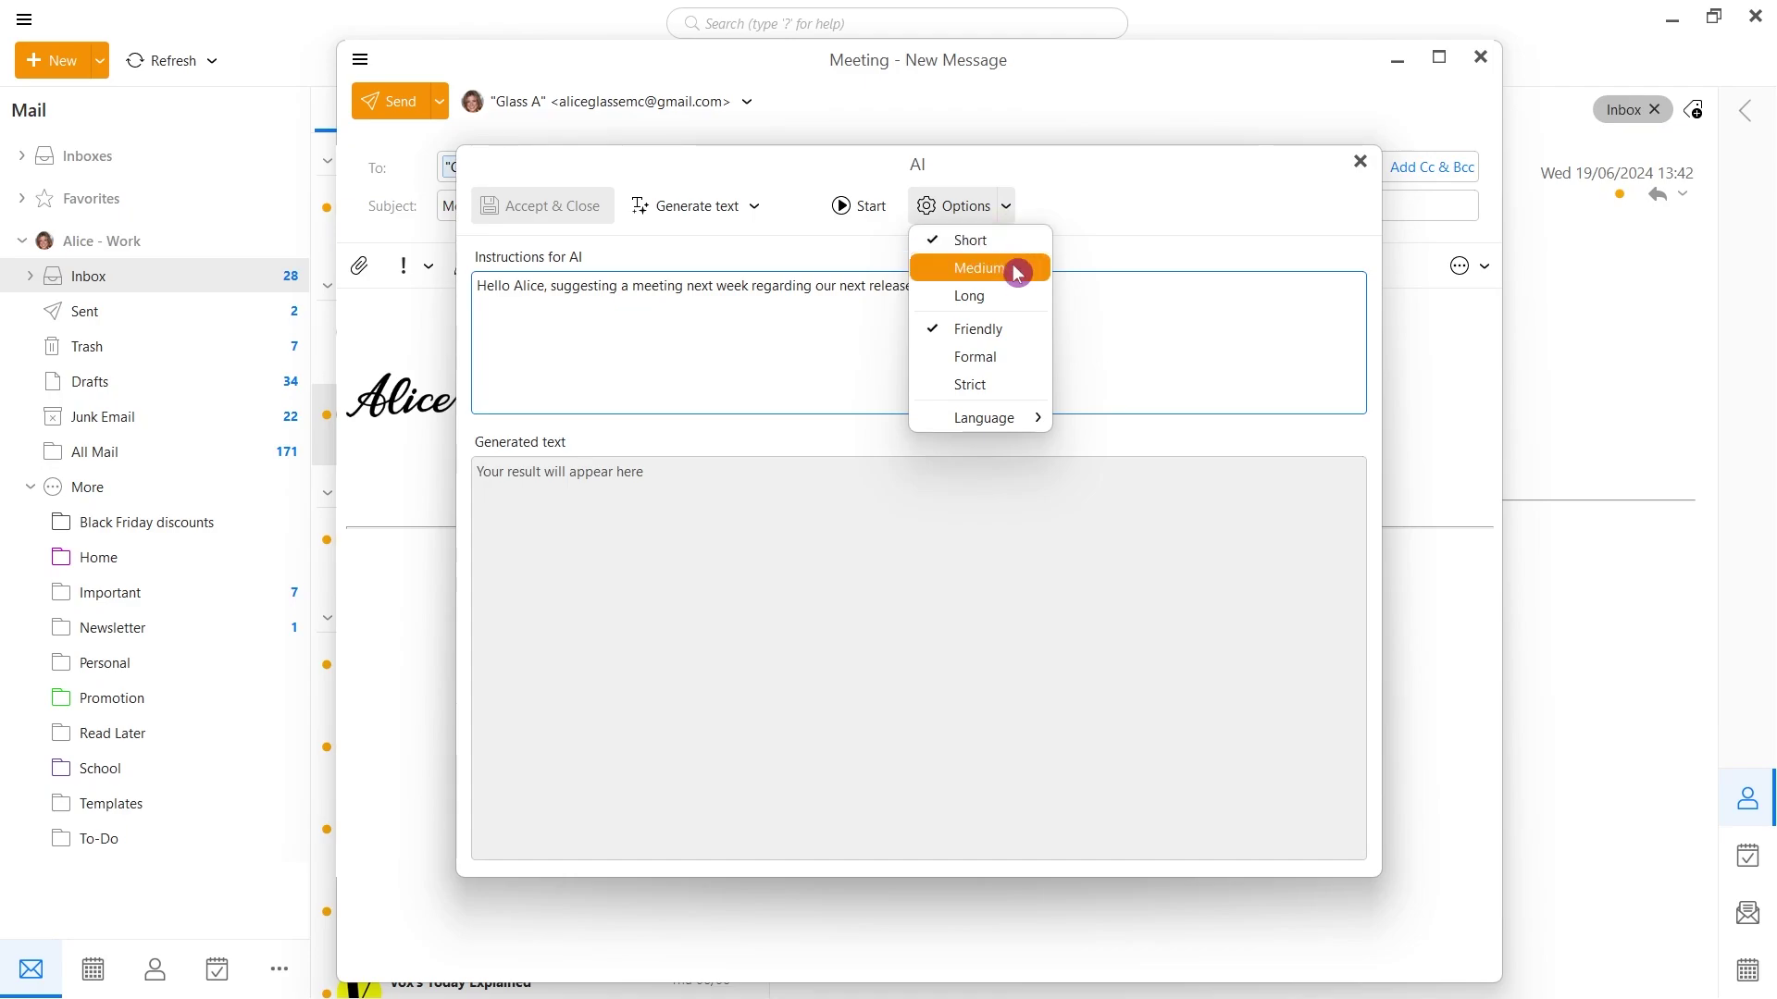
click(1025, 389)
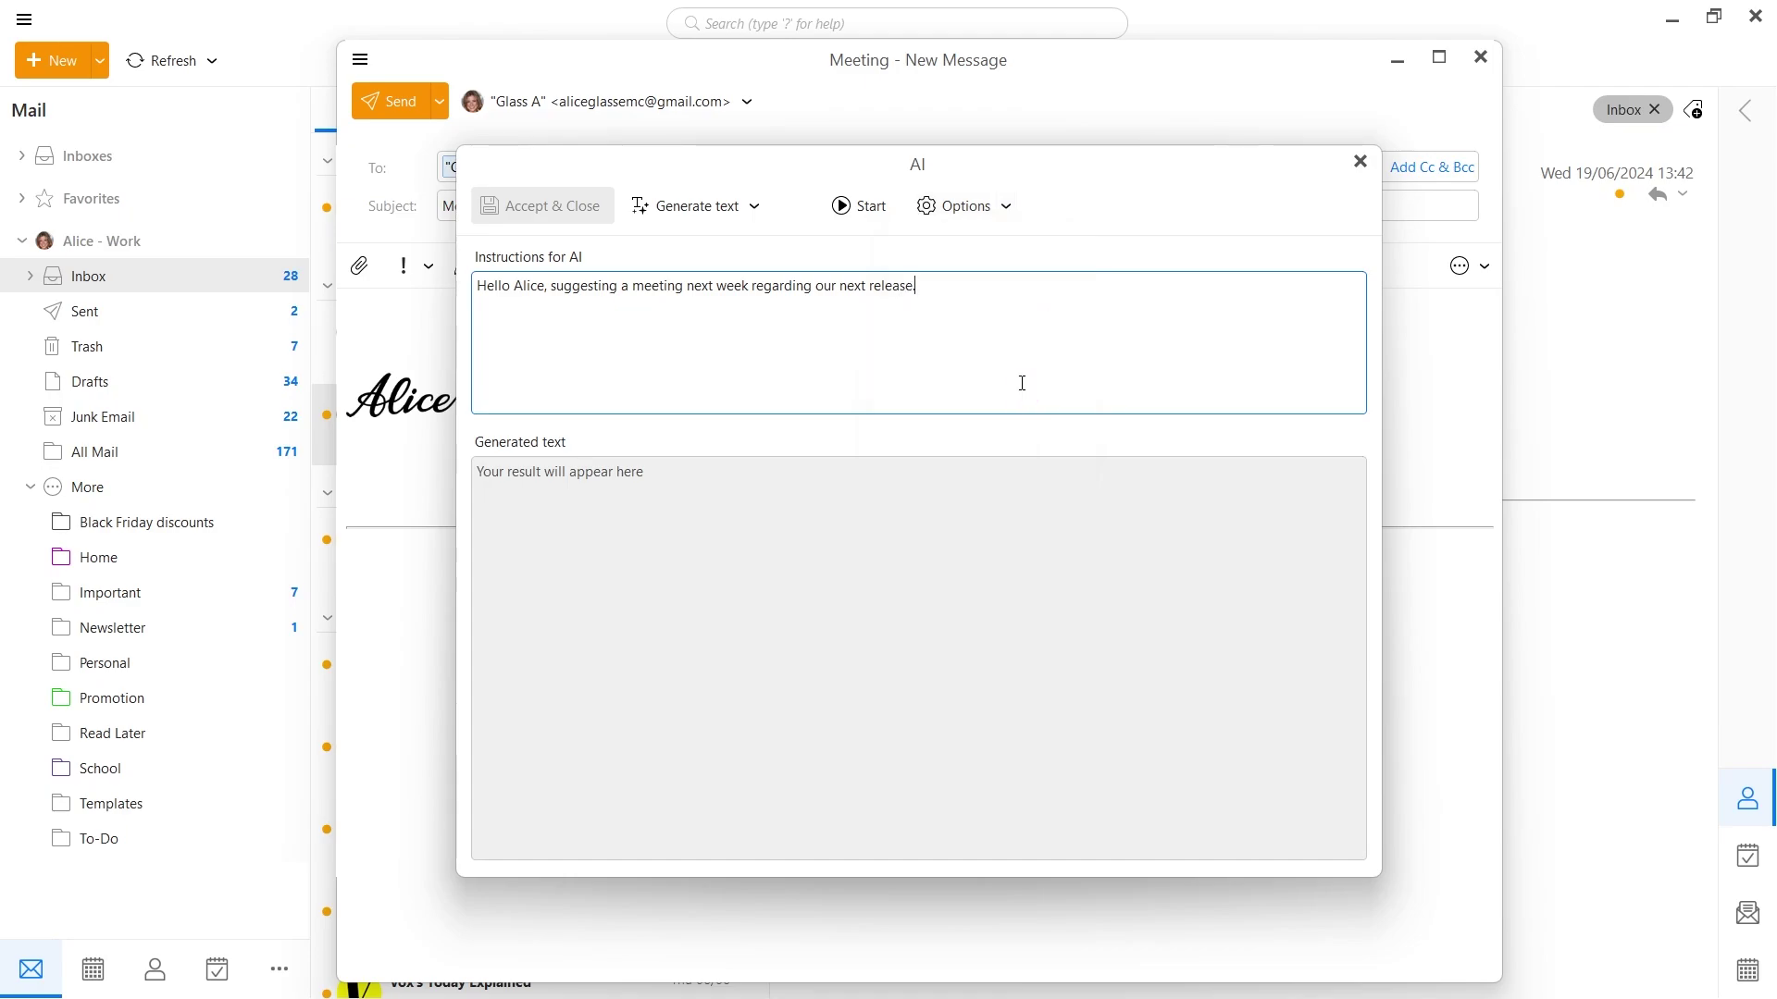
click(840, 205)
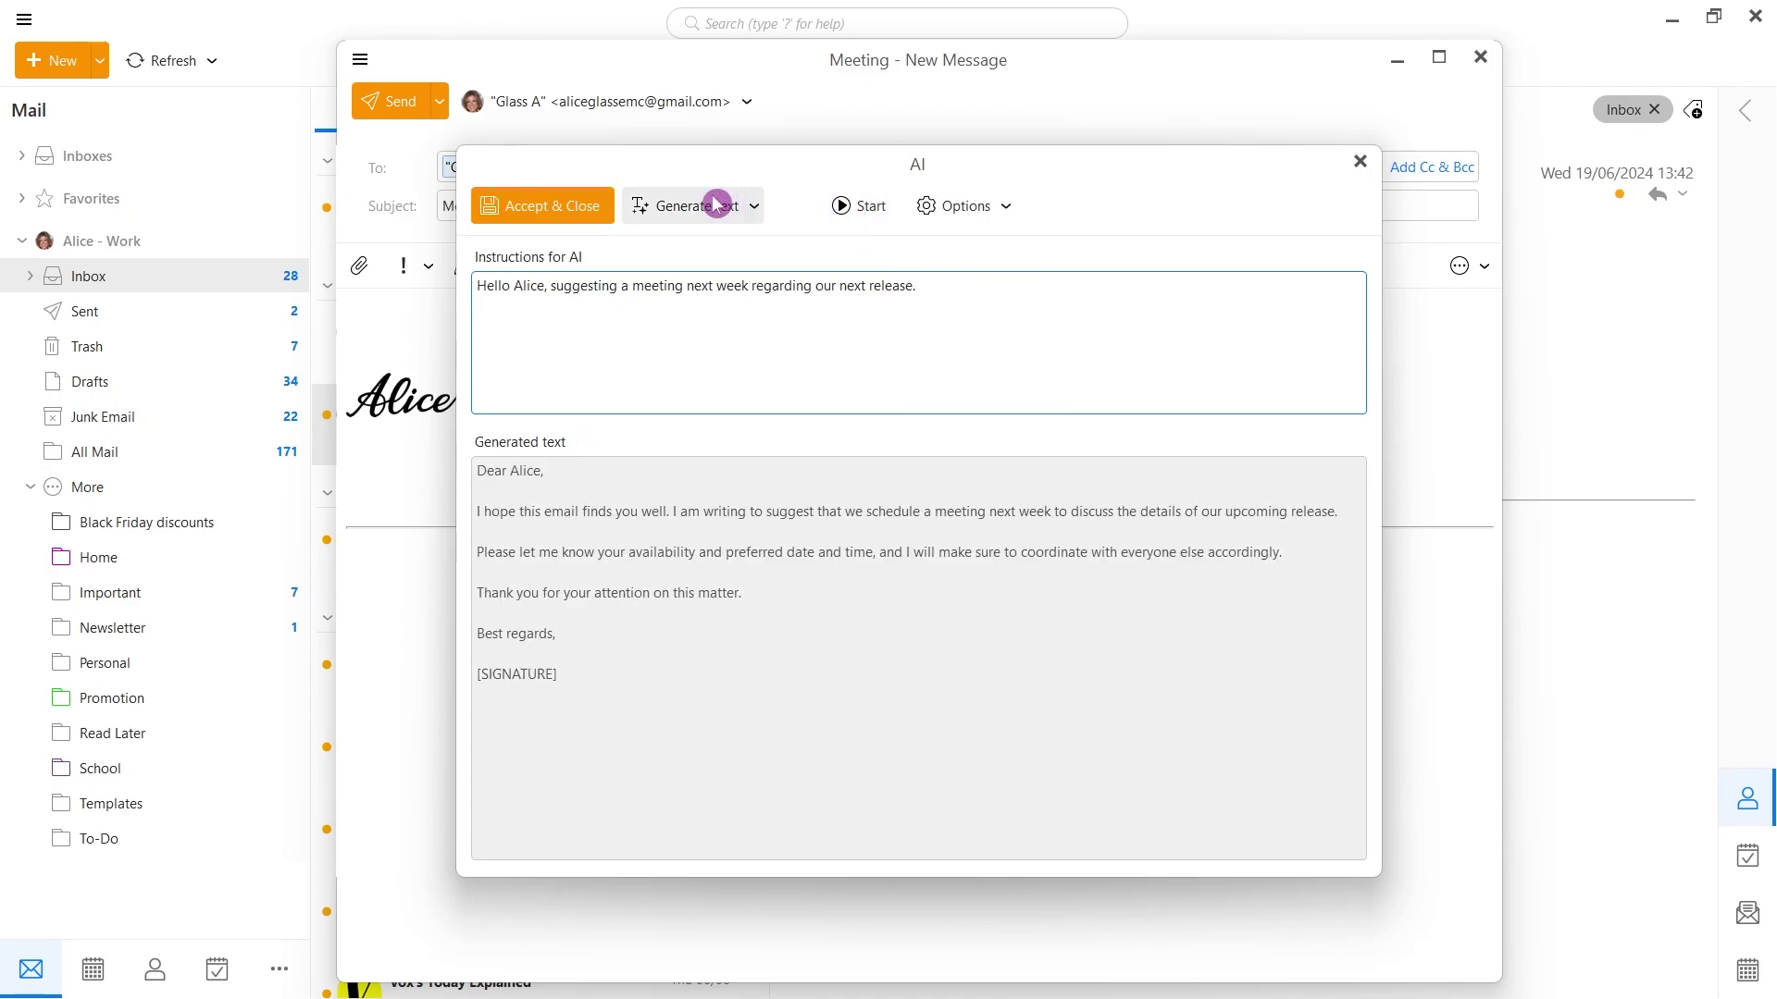
click(491, 211)
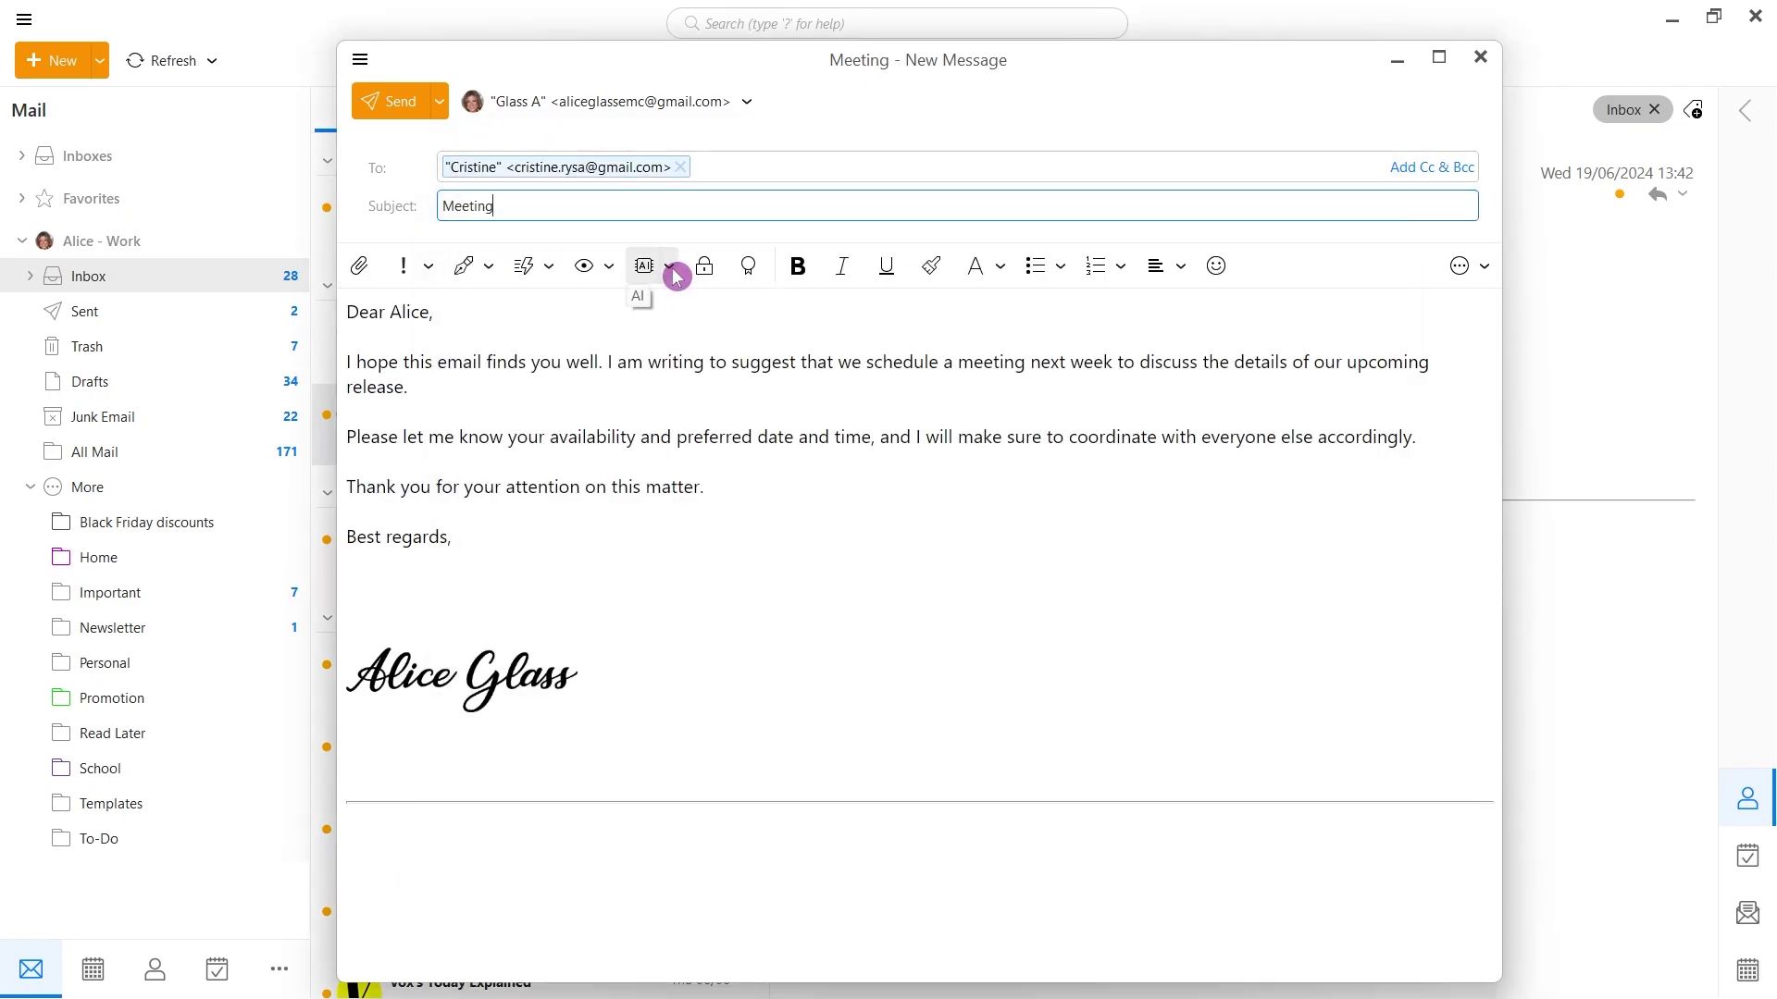
Rewrite the email body with the AI Change Tone > Friendly option and accept the result
click(670, 268)
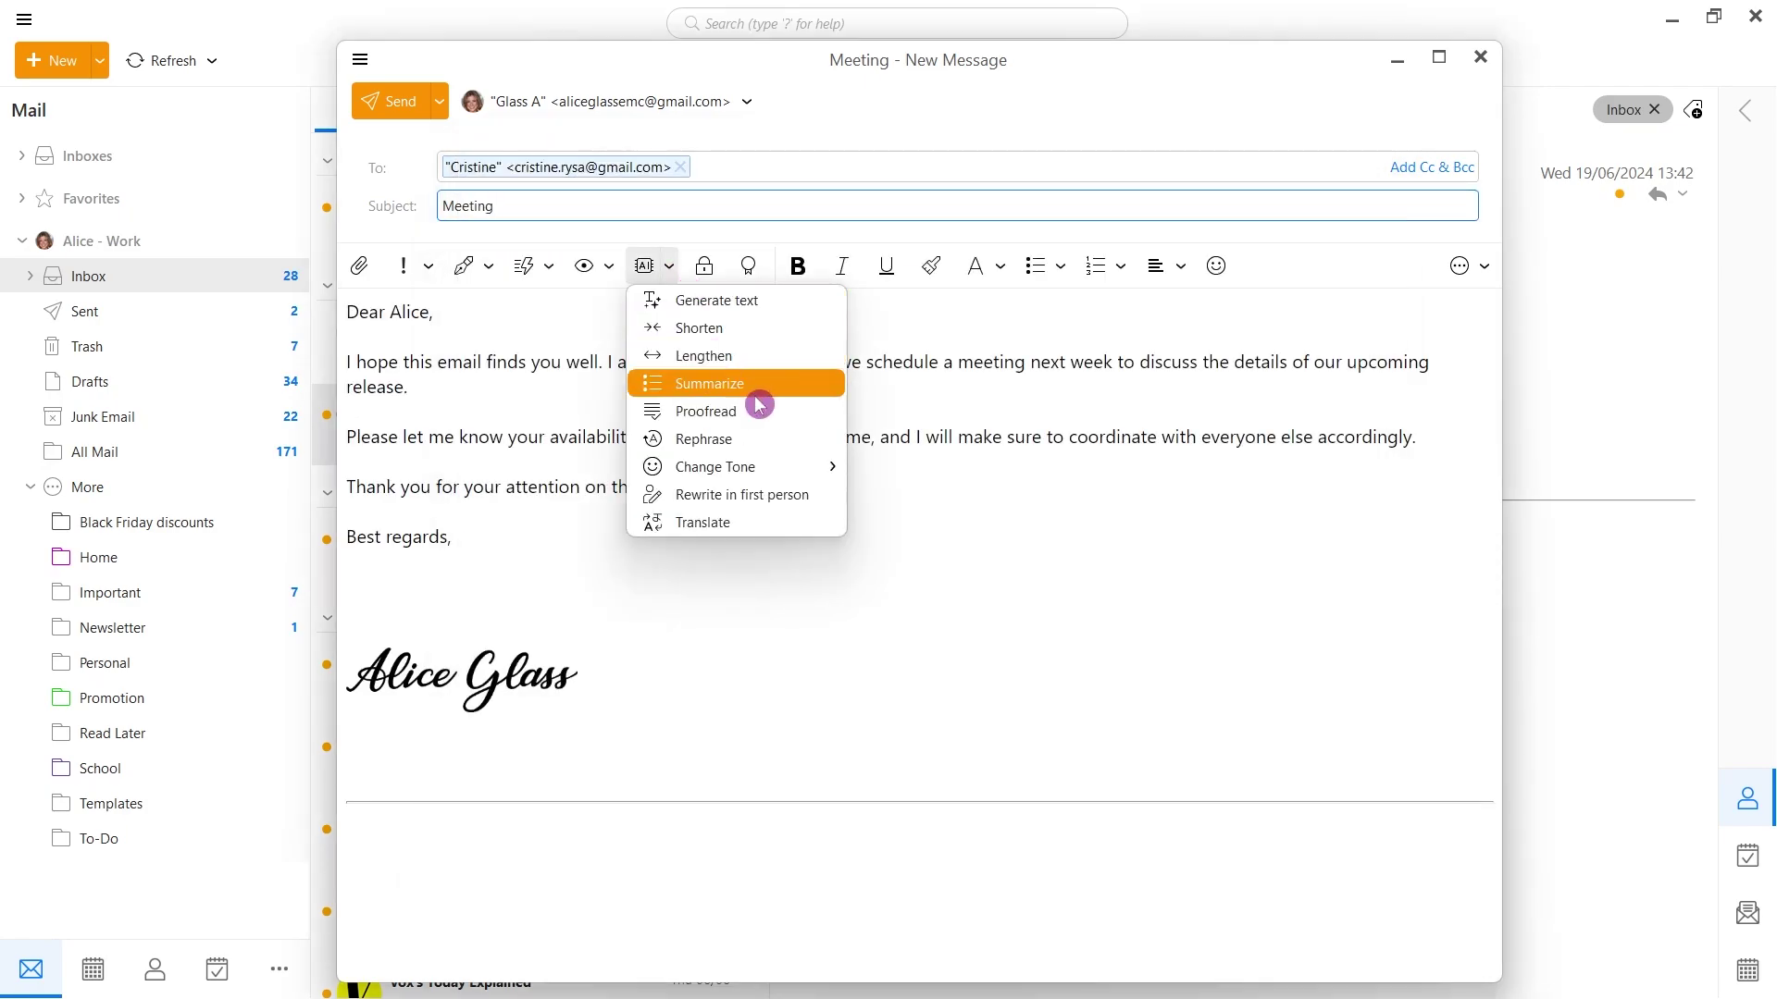
mouse_move(808, 470)
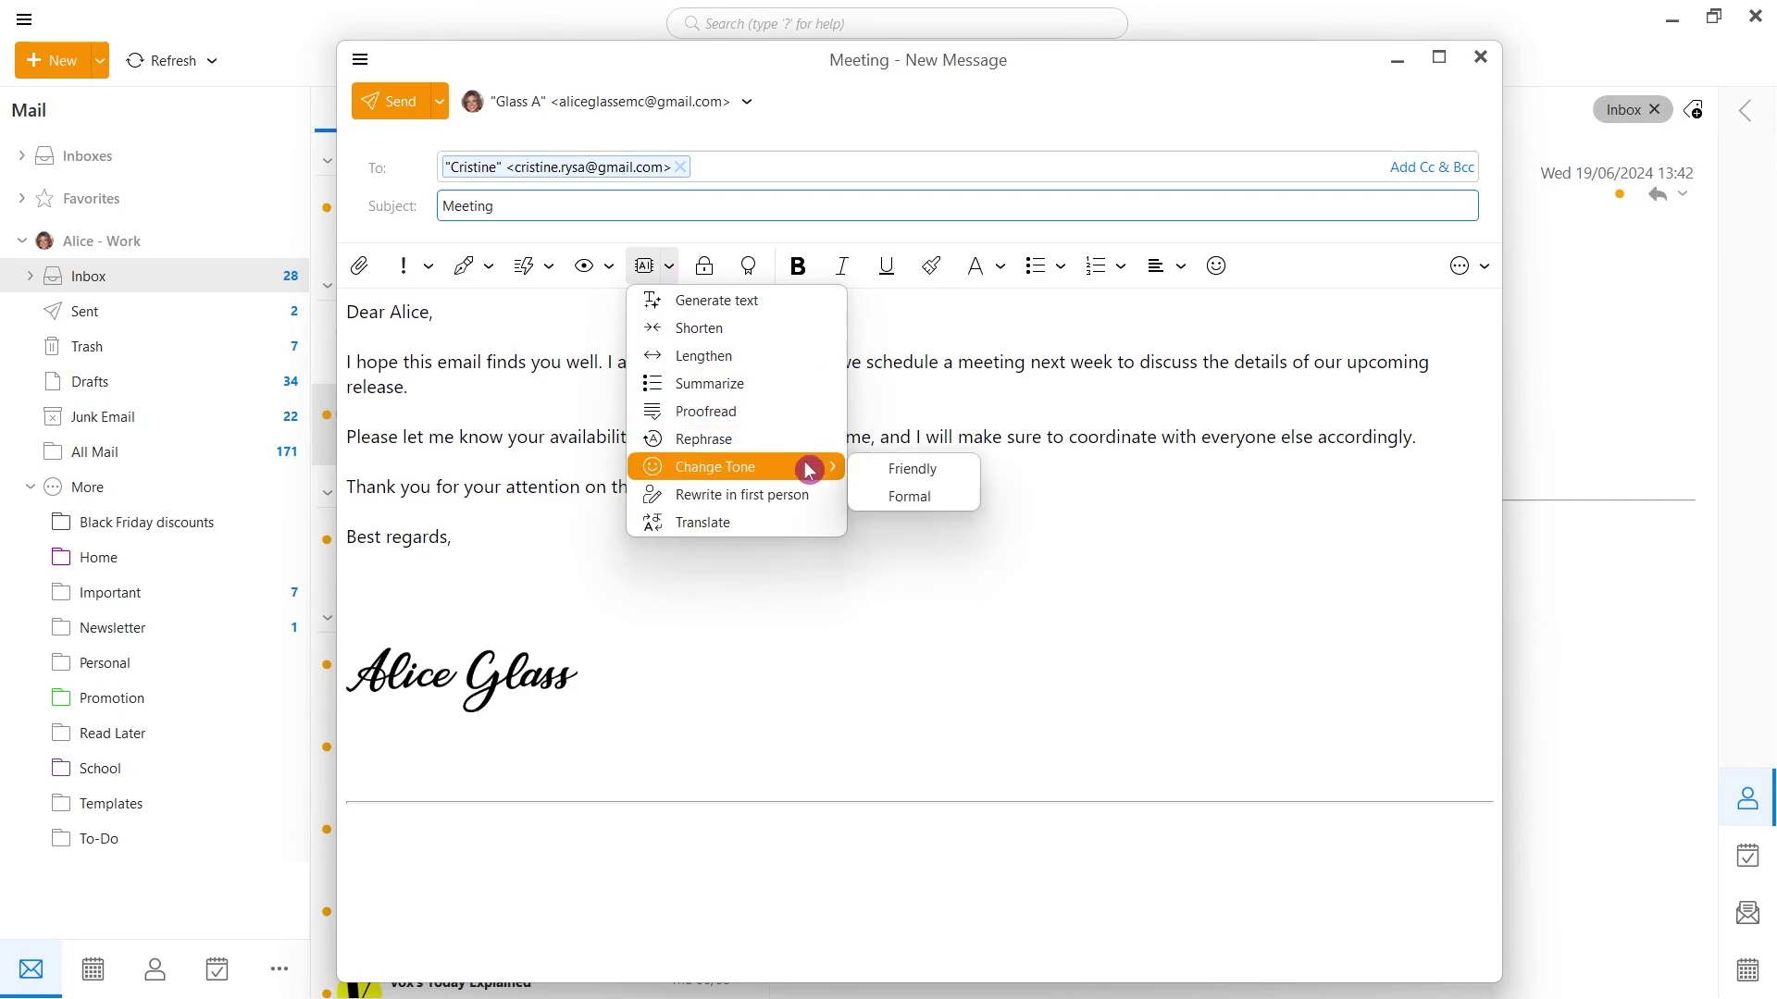
click(950, 470)
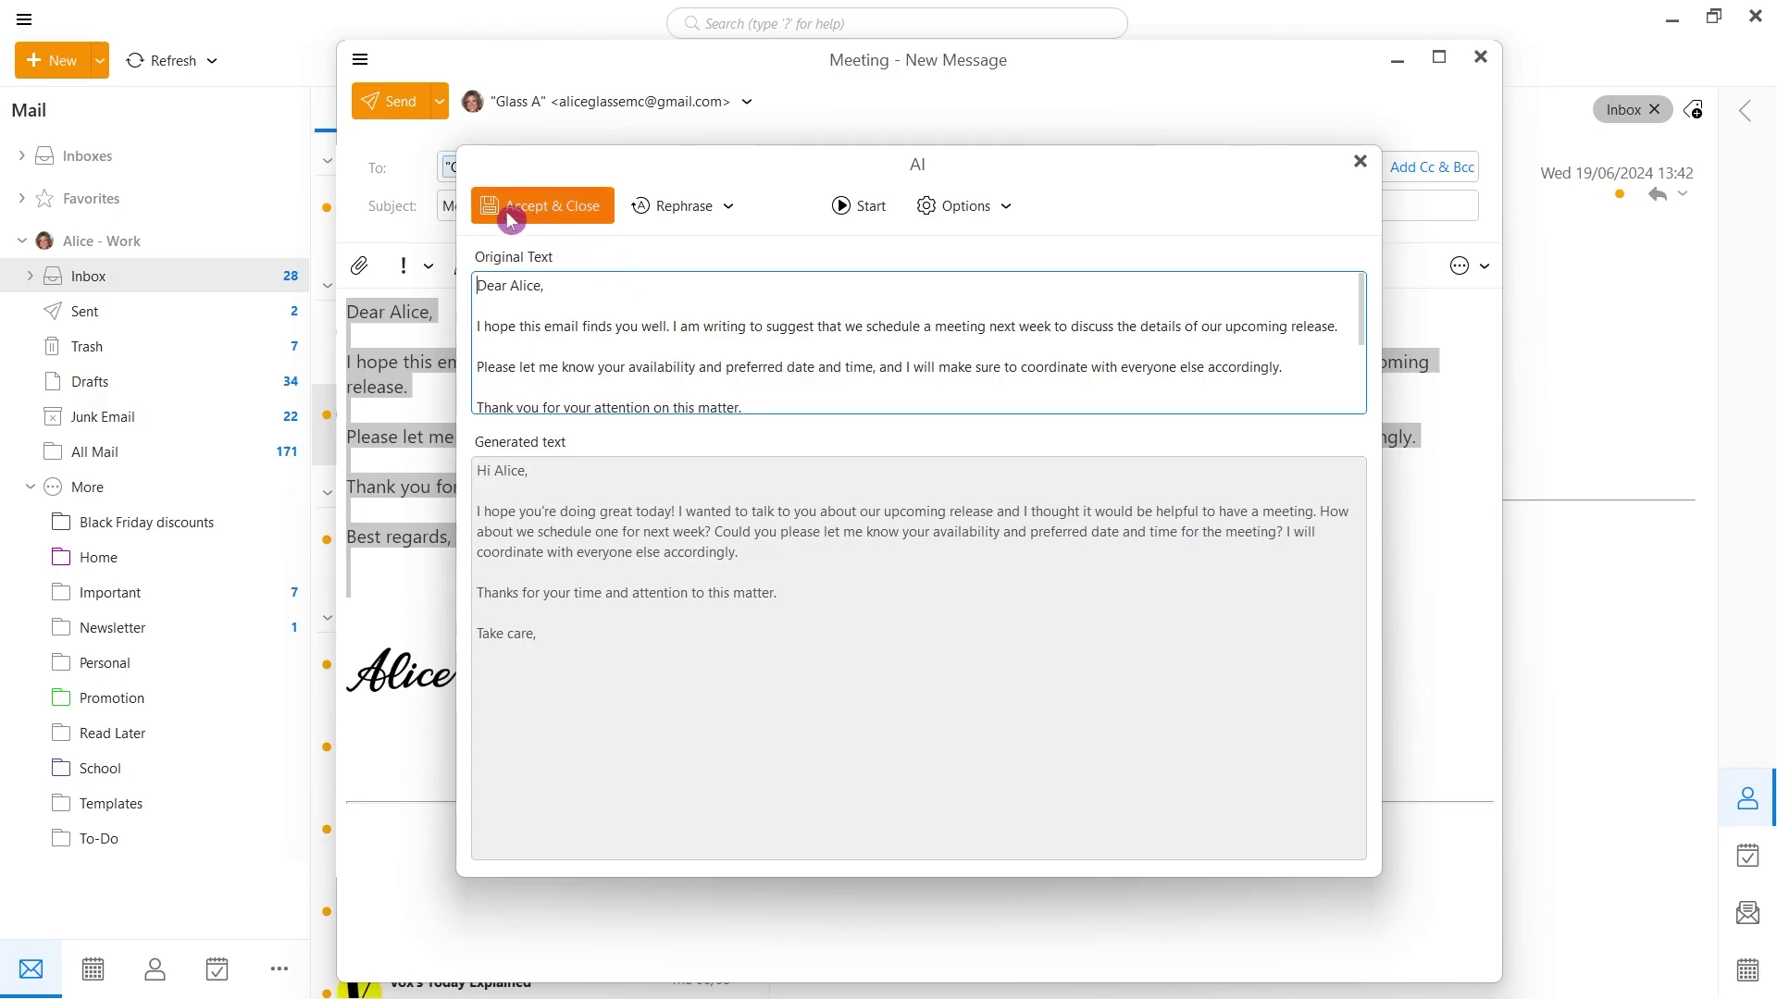
click(492, 205)
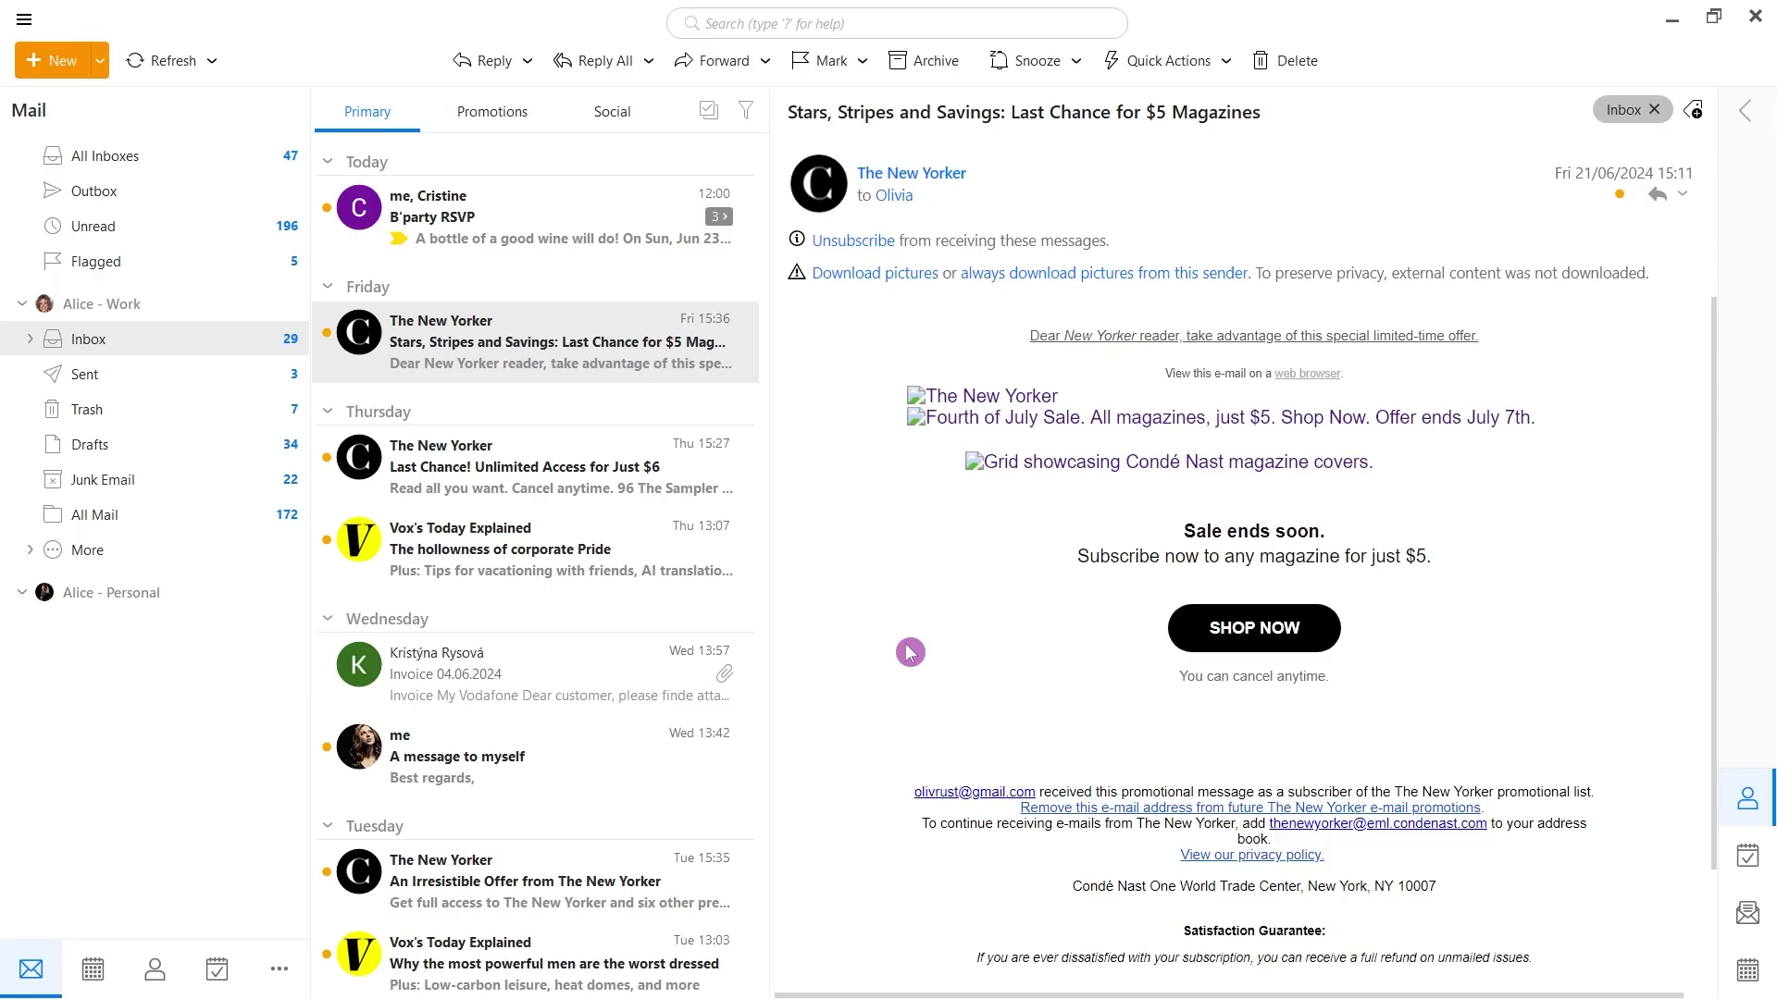
View the Promotions and Social inbox categories, then return to Primary
click(543, 117)
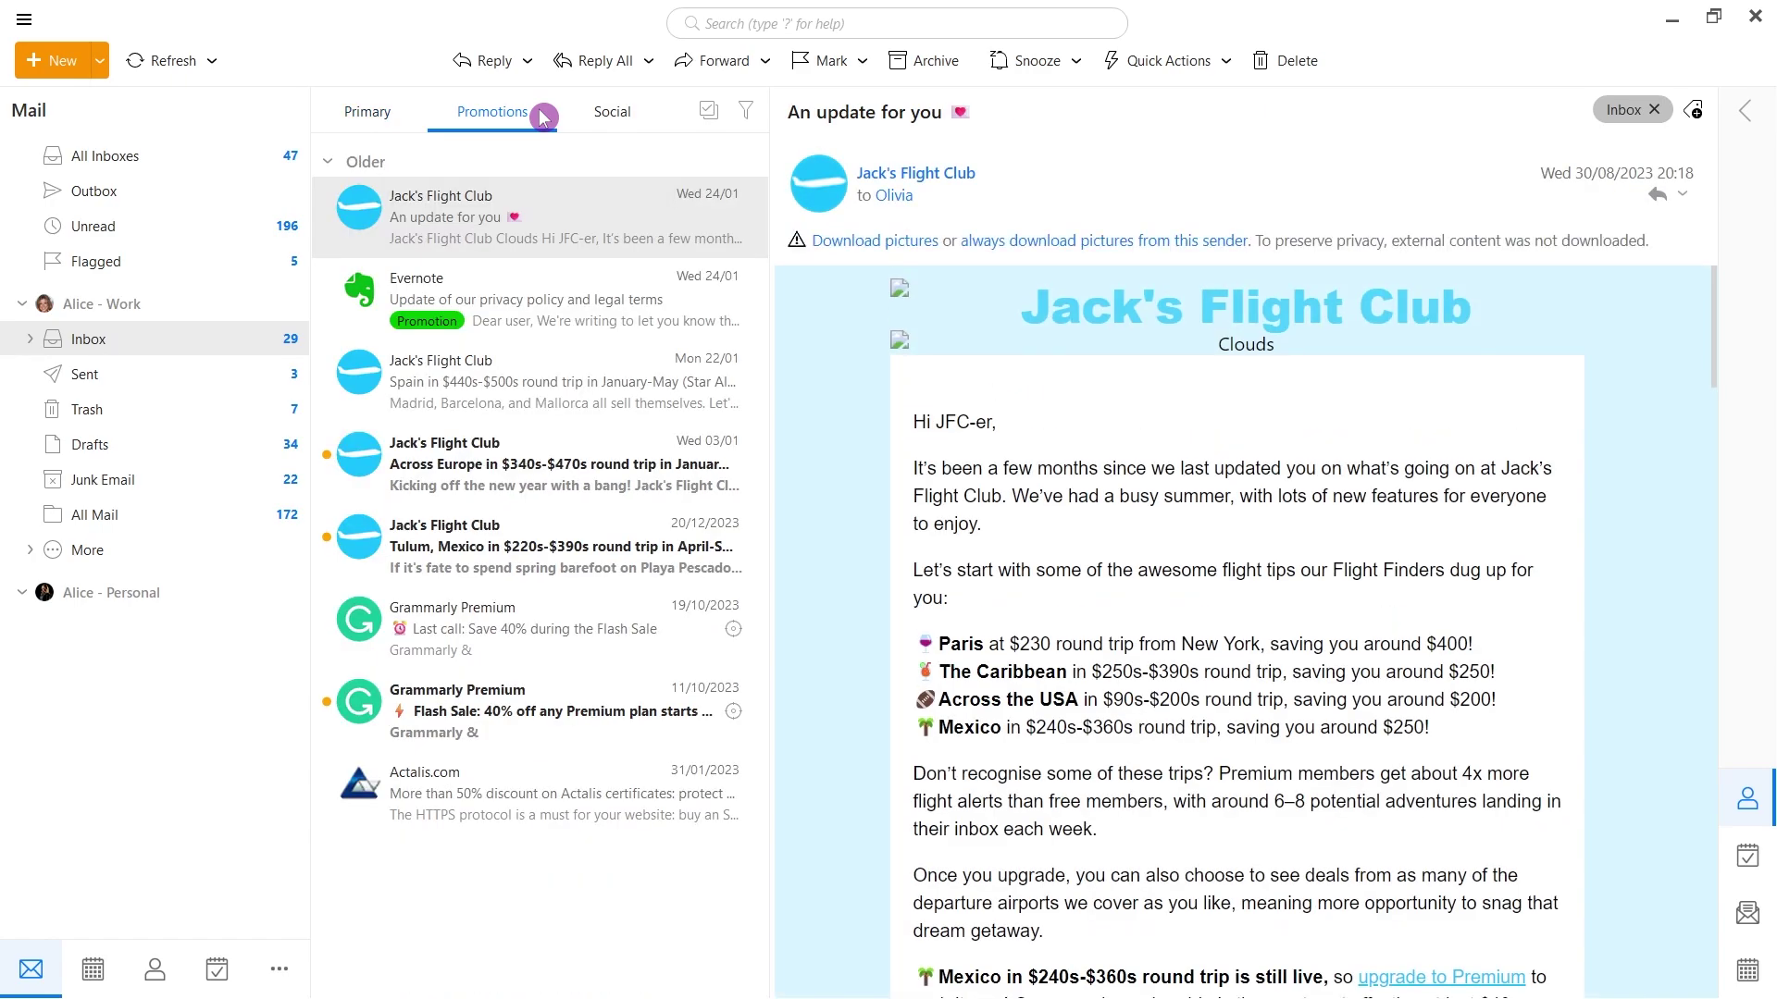
click(645, 115)
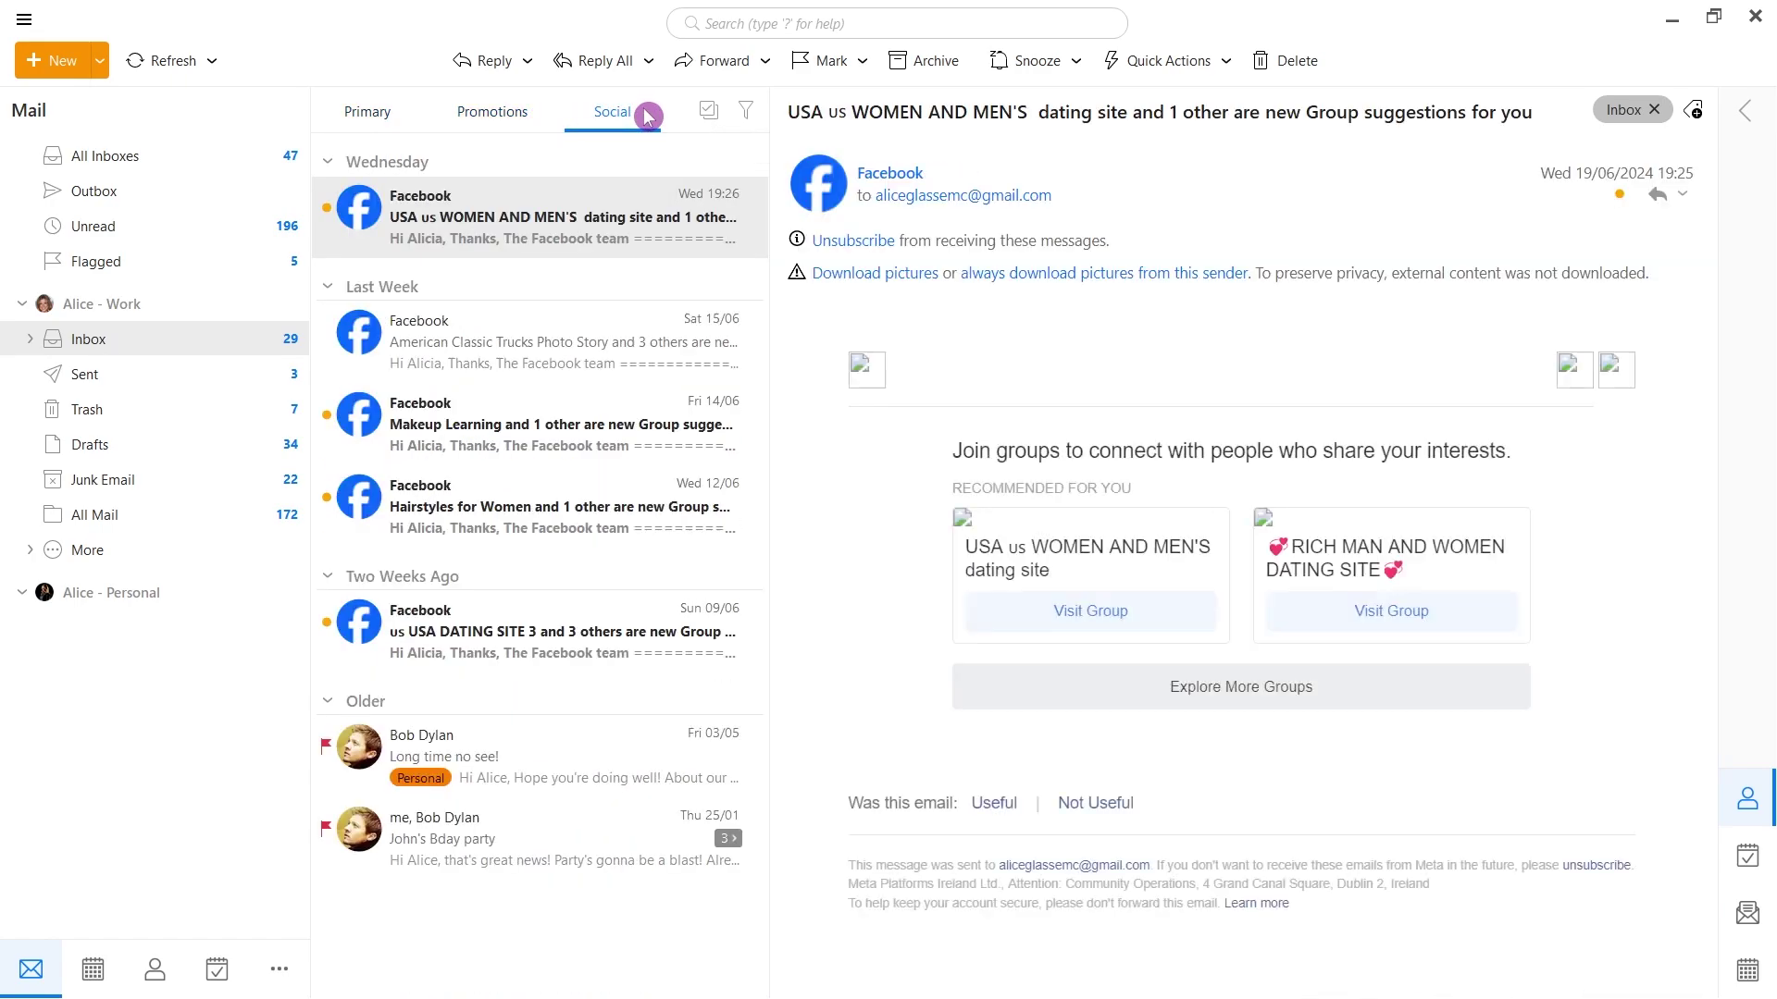
click(405, 117)
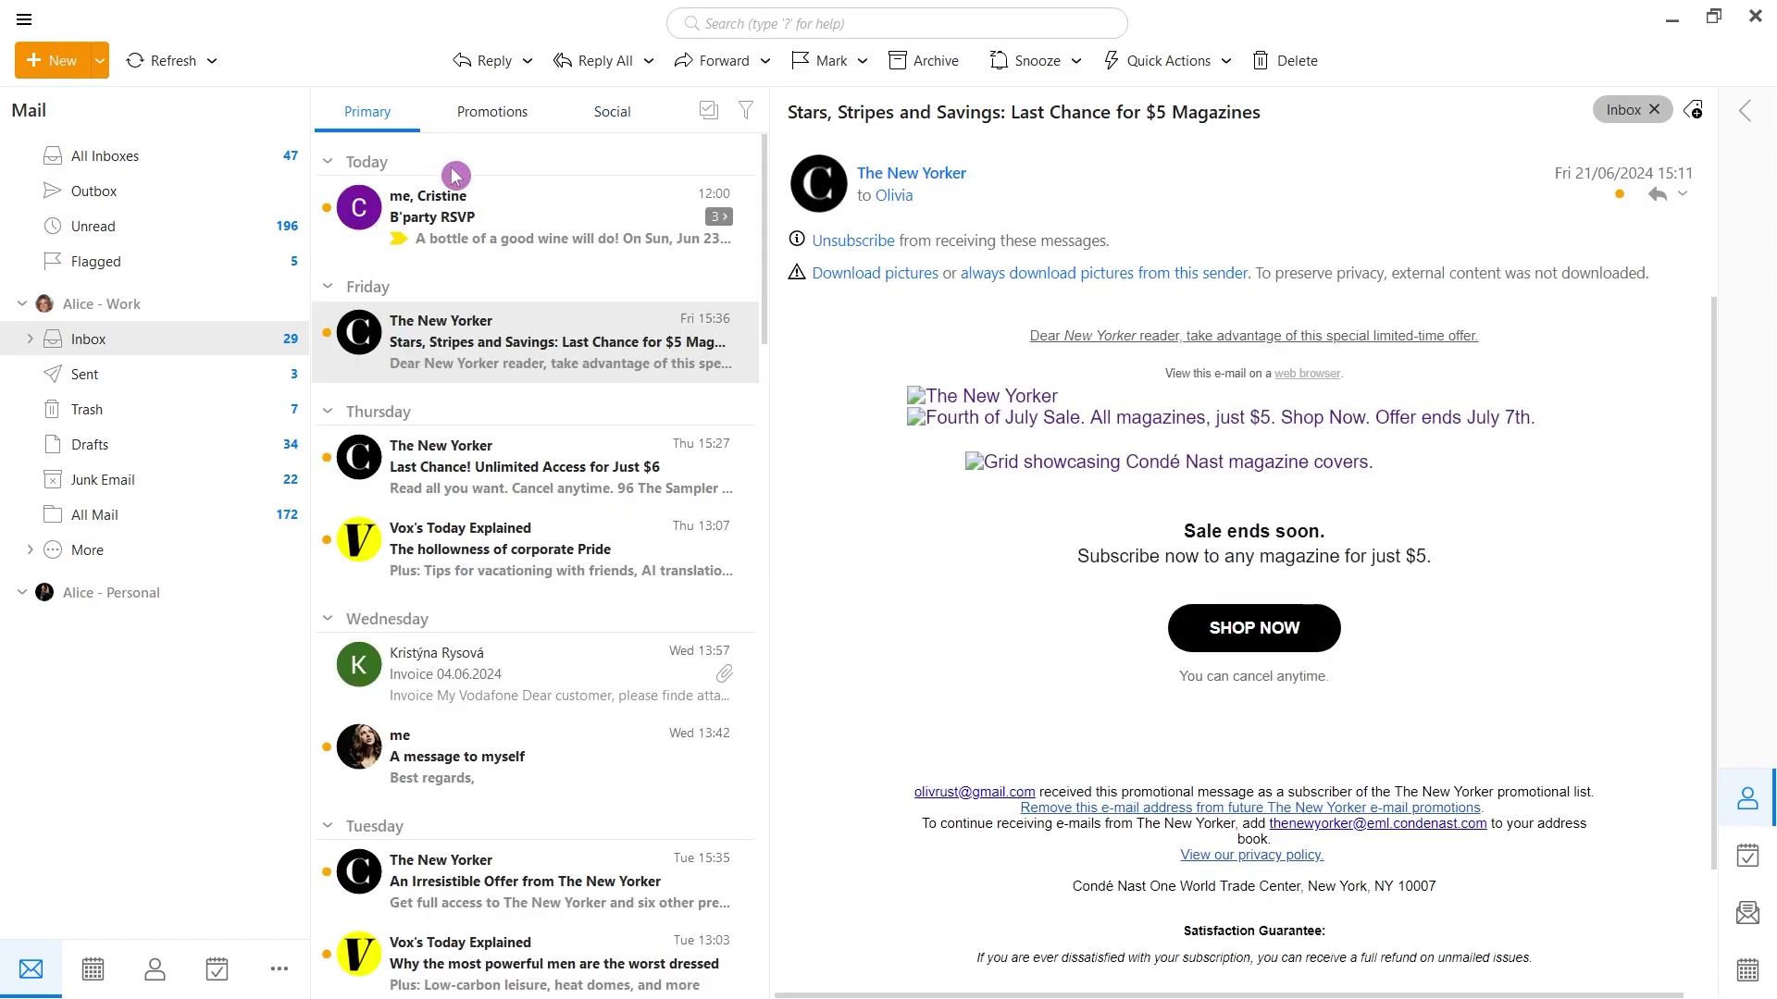
Assign The New Yorker $5 magazines email to the Social category, turning off the confirmation prompt
right_click(595, 319)
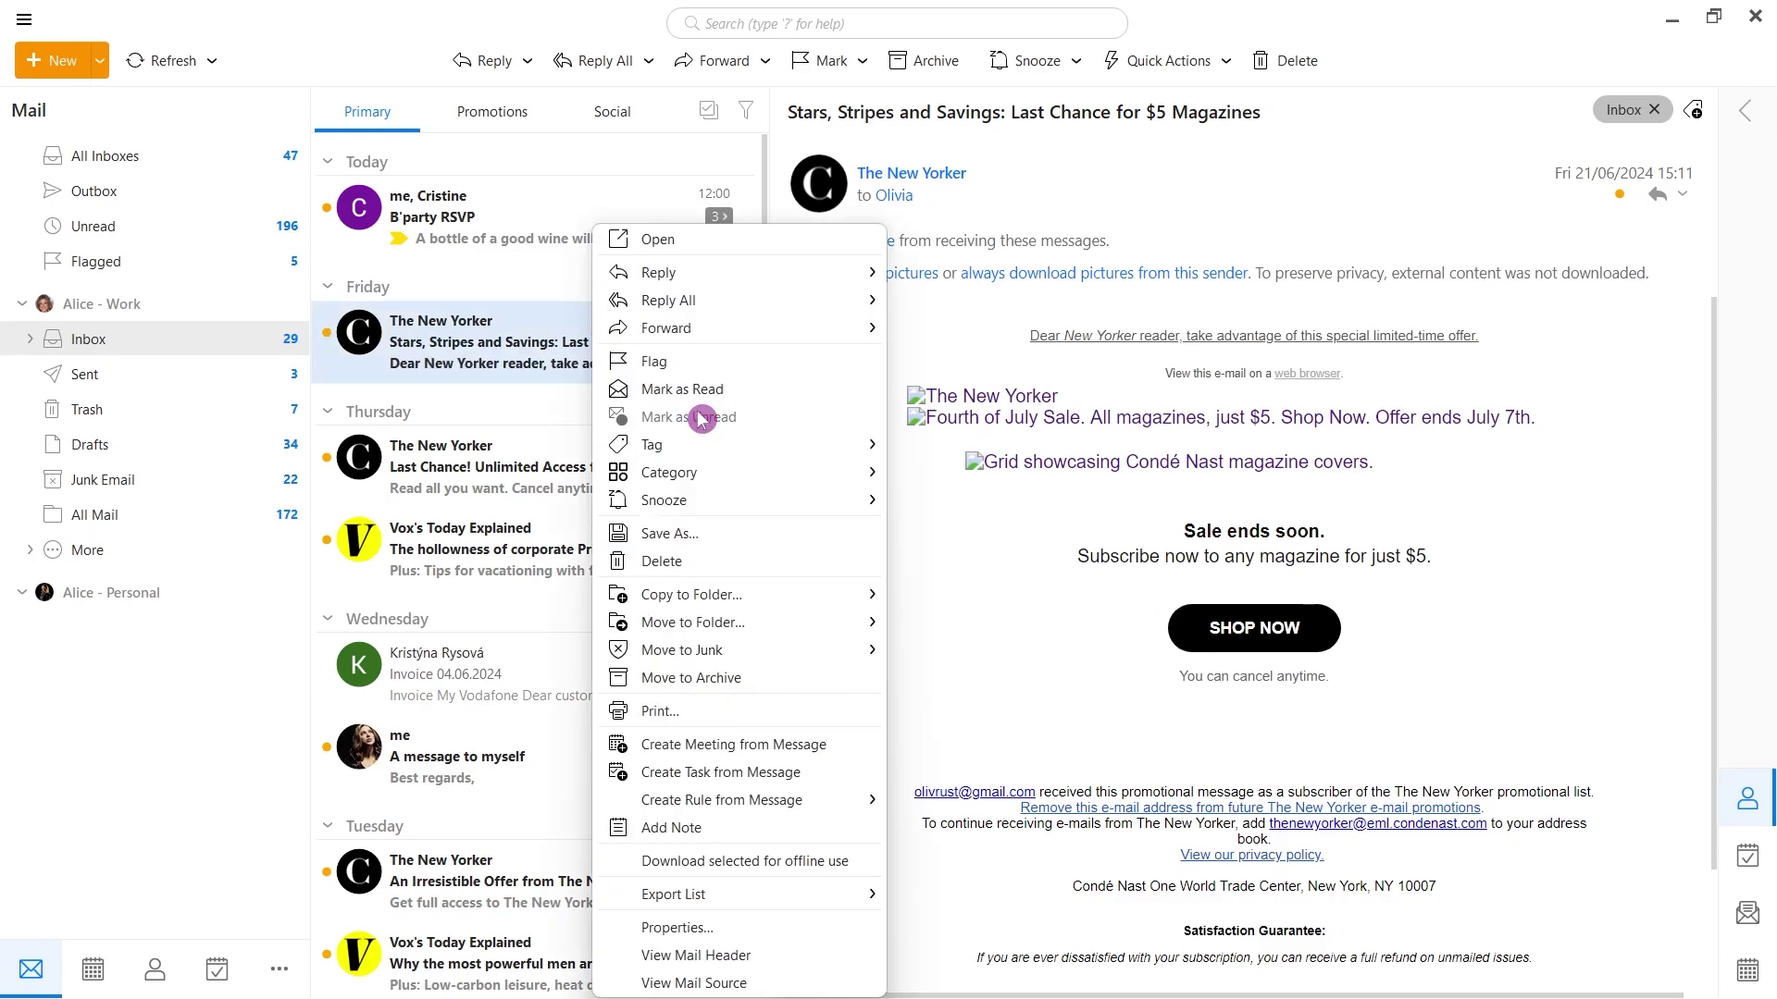
mouse_move(797, 476)
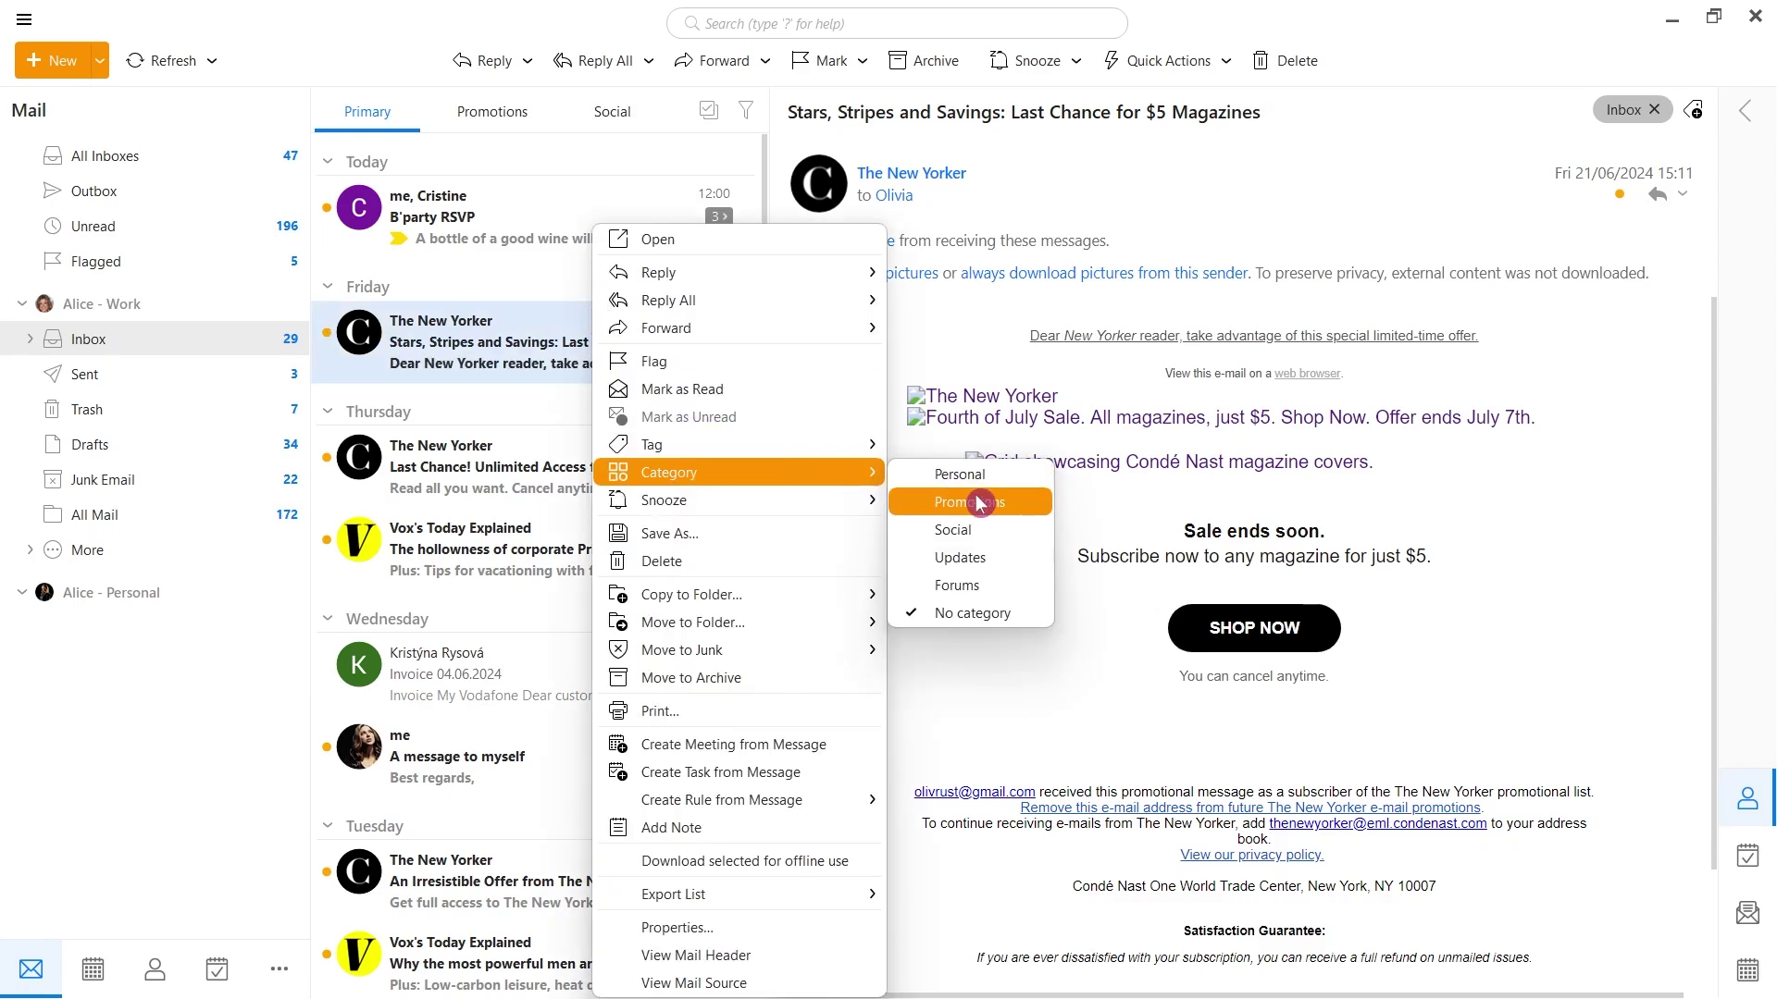
click(1009, 533)
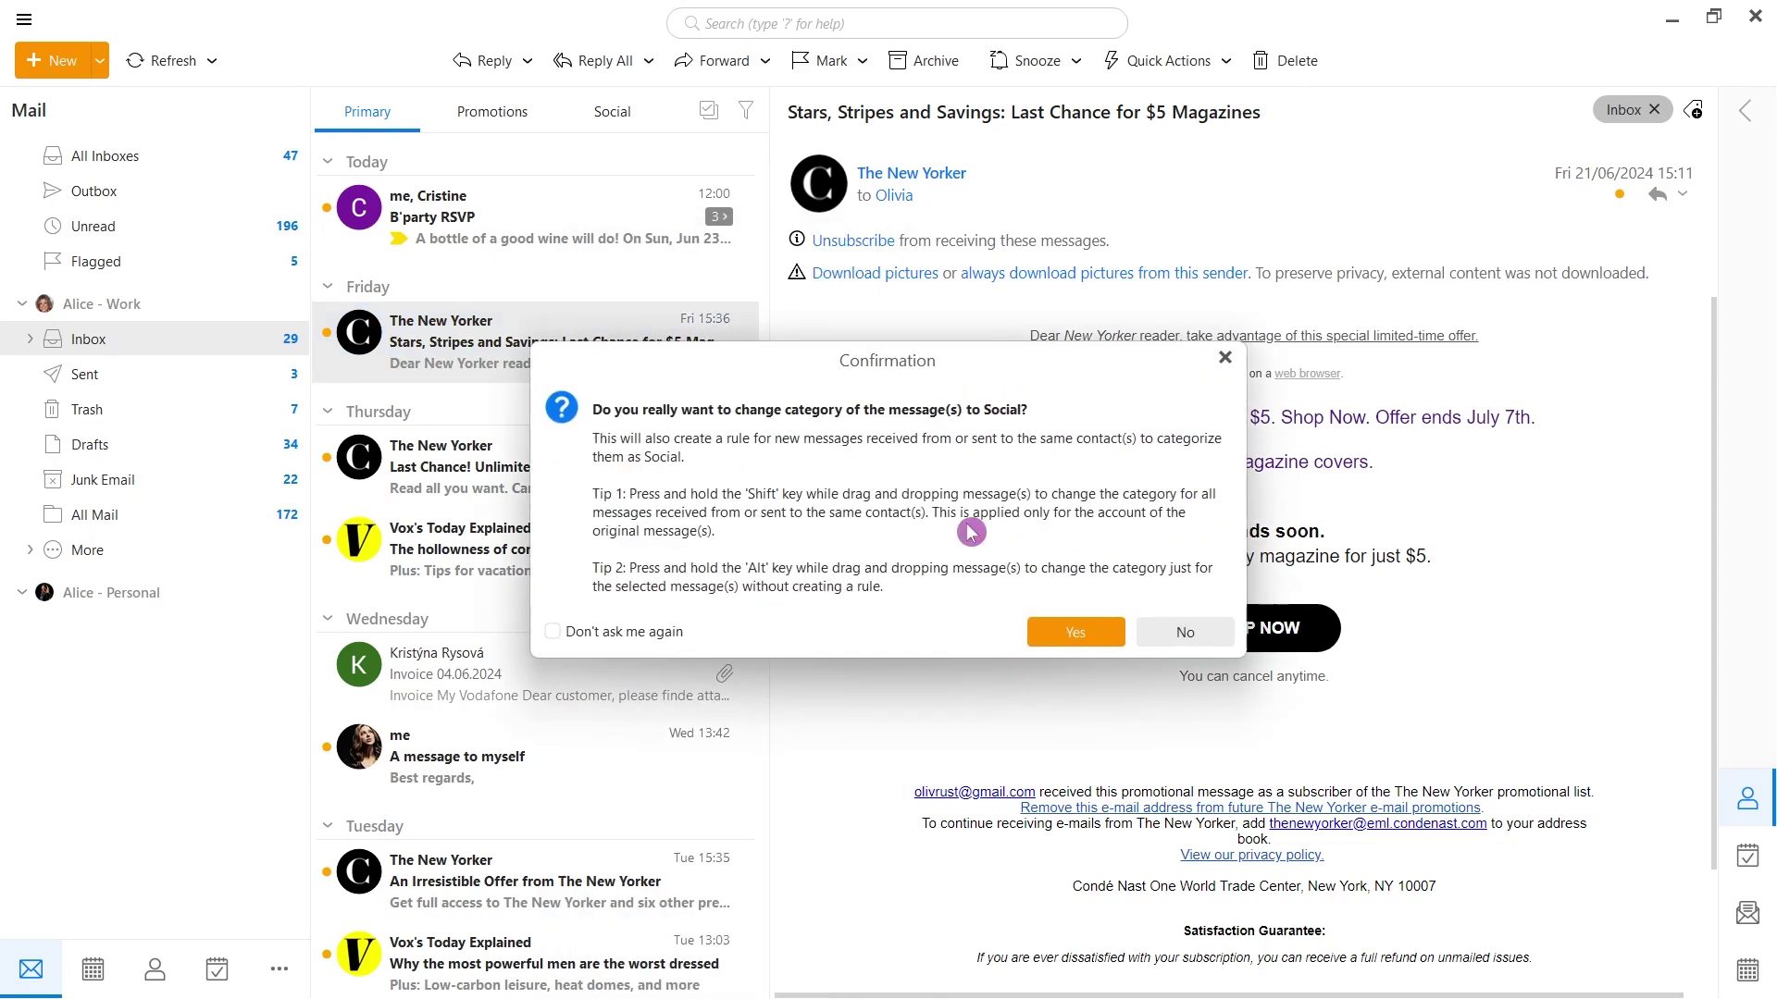
click(552, 631)
click(1044, 635)
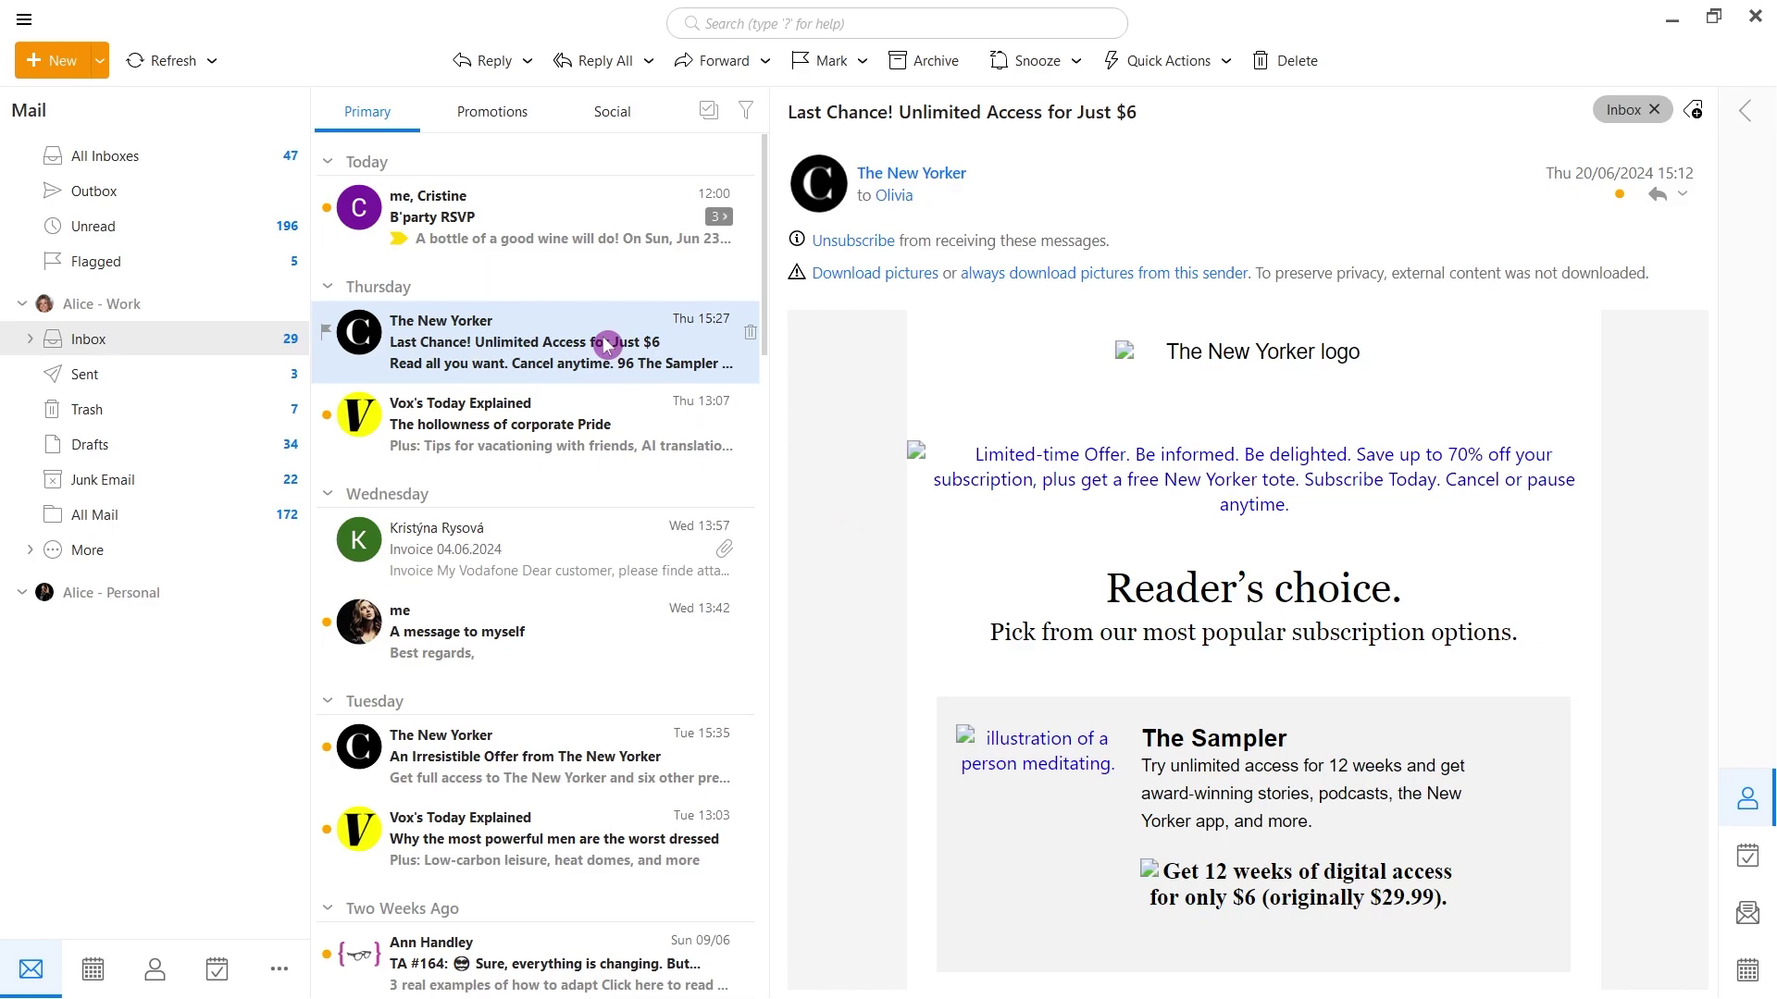
File every New Yorker email under Social with a Shift-drag, then review those messages in Social
key(shift)
drag(606, 344, 639, 109)
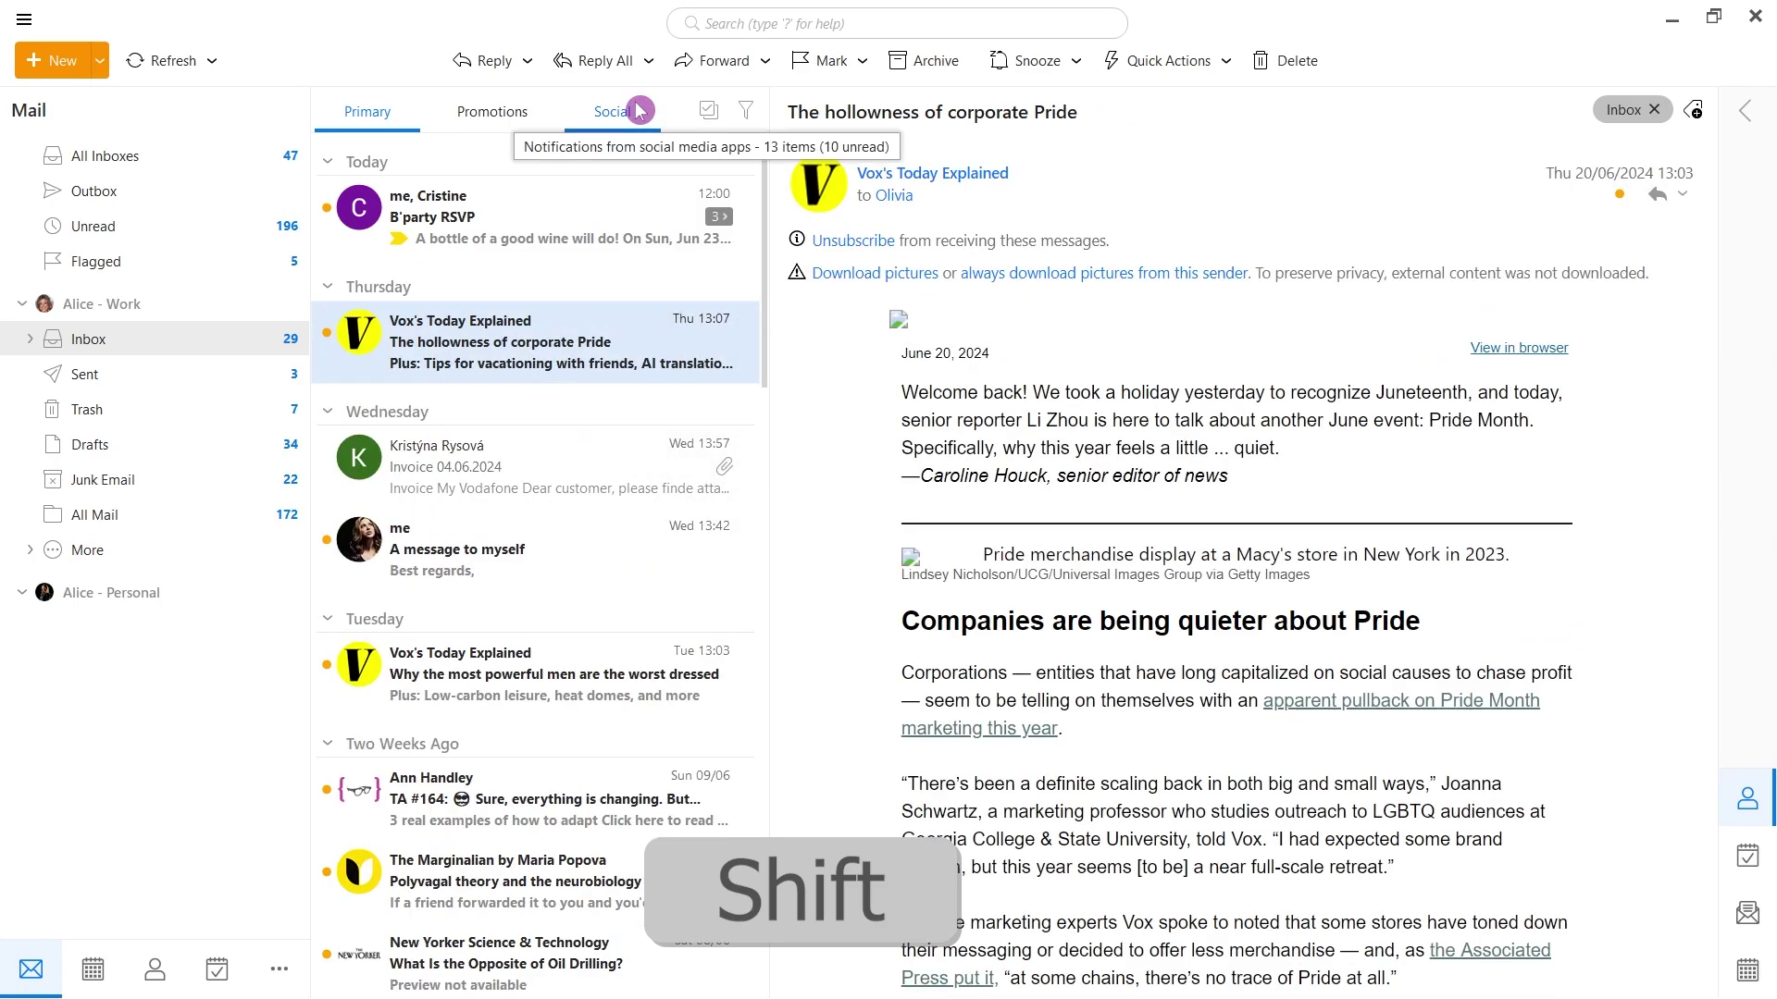
click(615, 112)
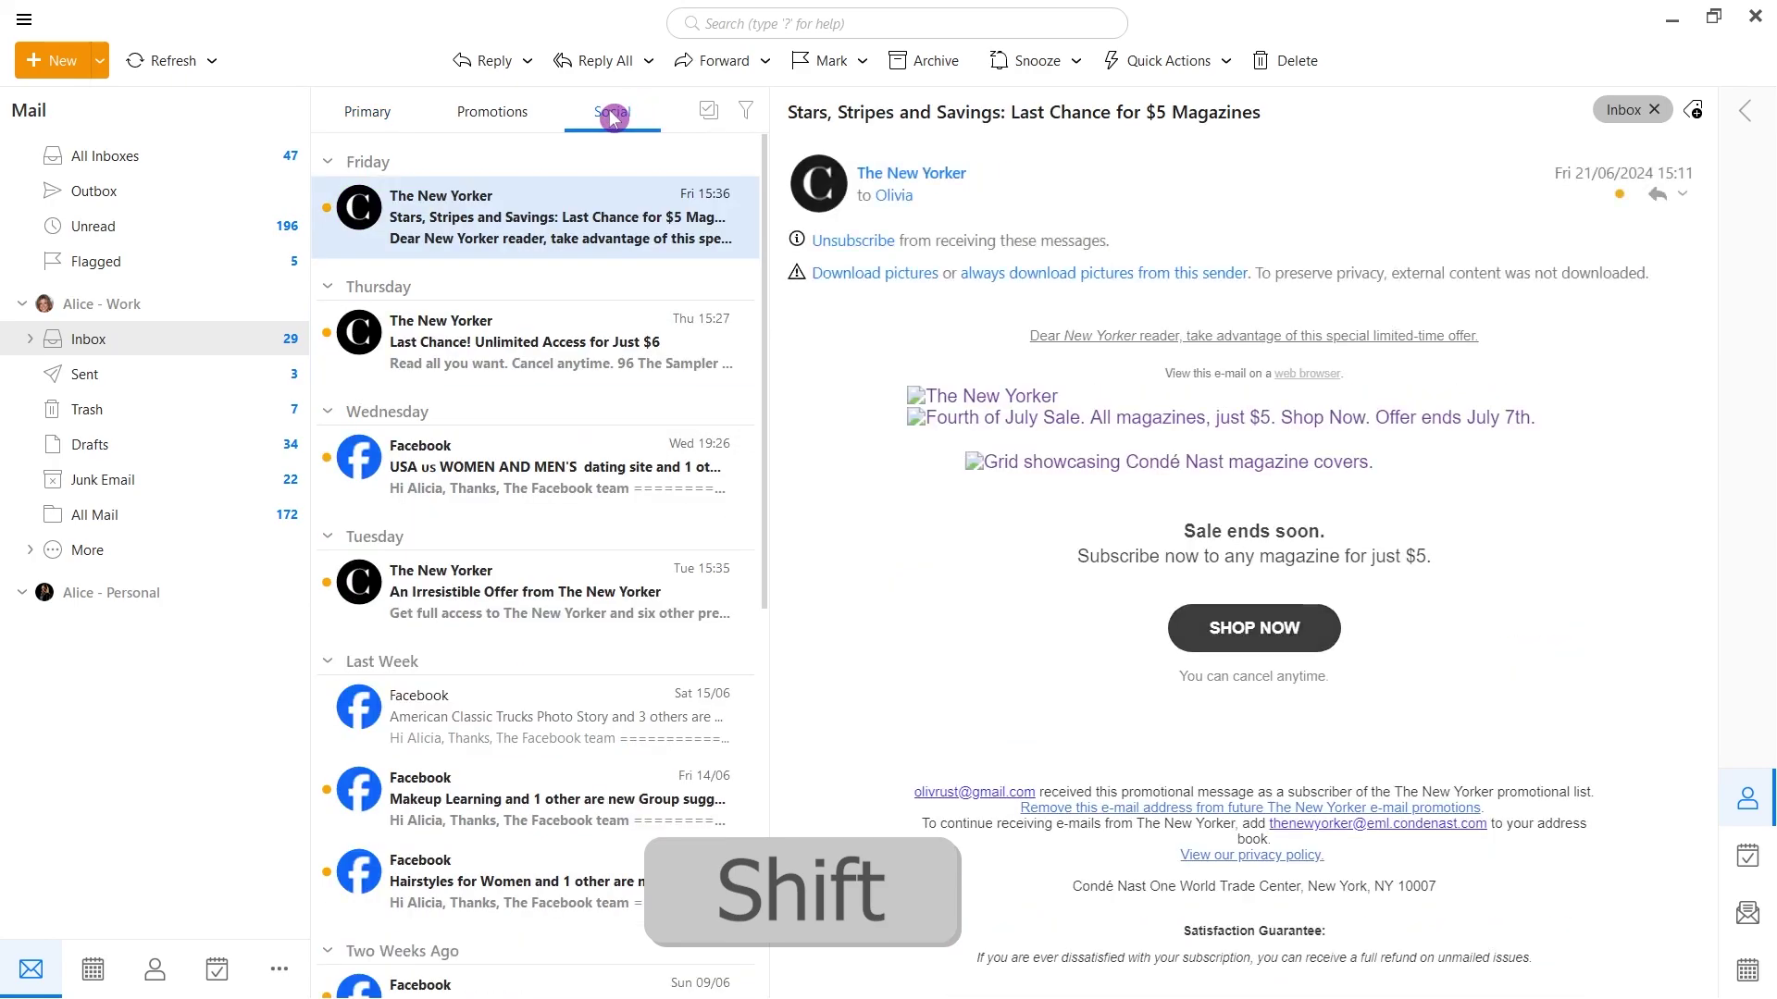
click(600, 311)
click(600, 580)
scroll(601, 580, down, 5)
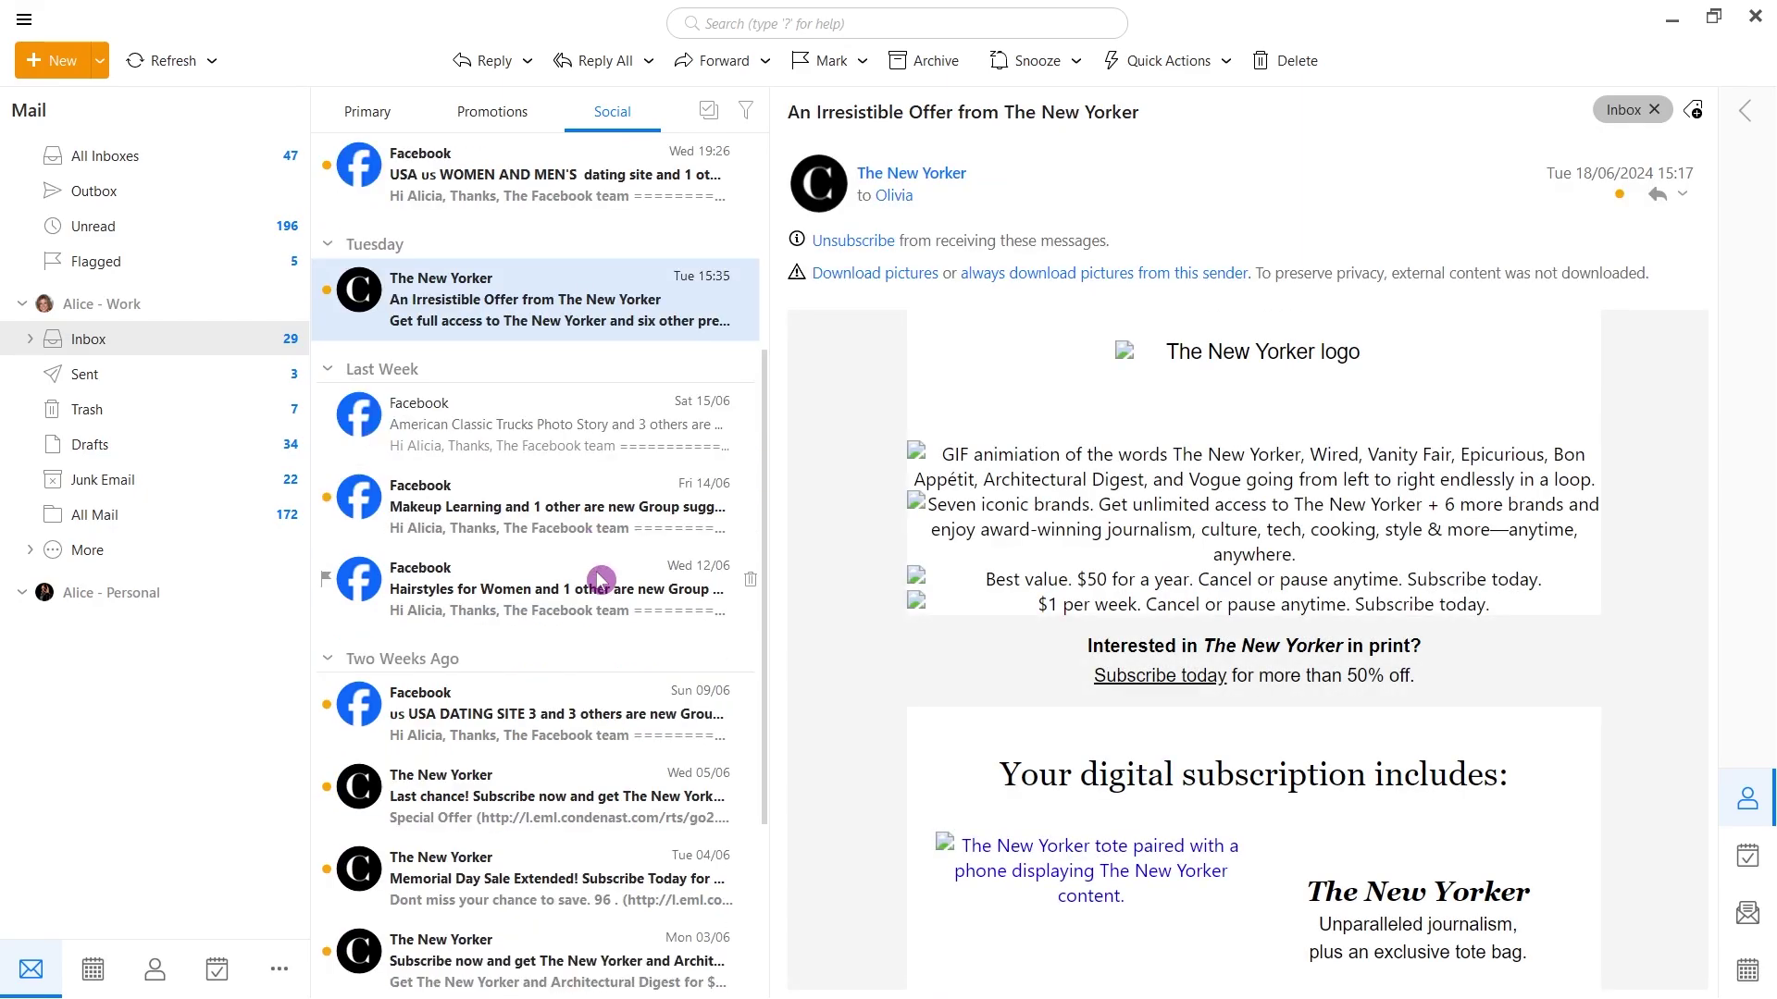
click(601, 573)
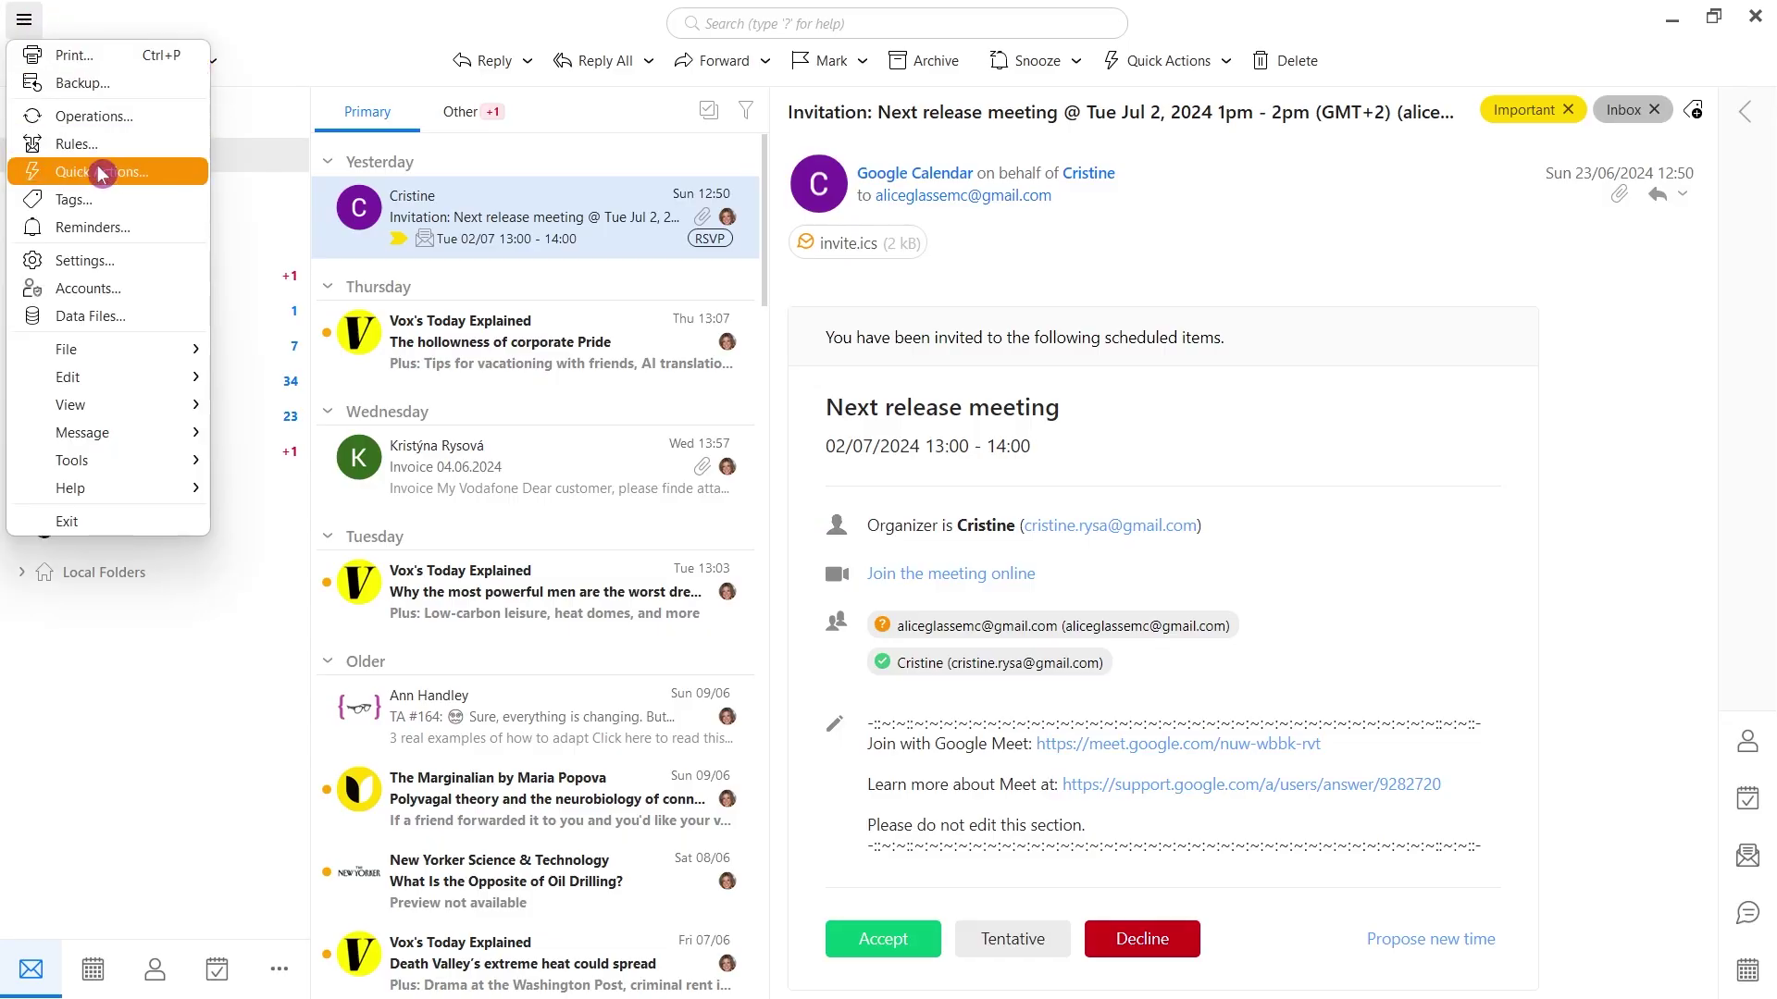
Mount backup_2024.pst as an Outlook data file in the Data Files Manager and save
click(148, 316)
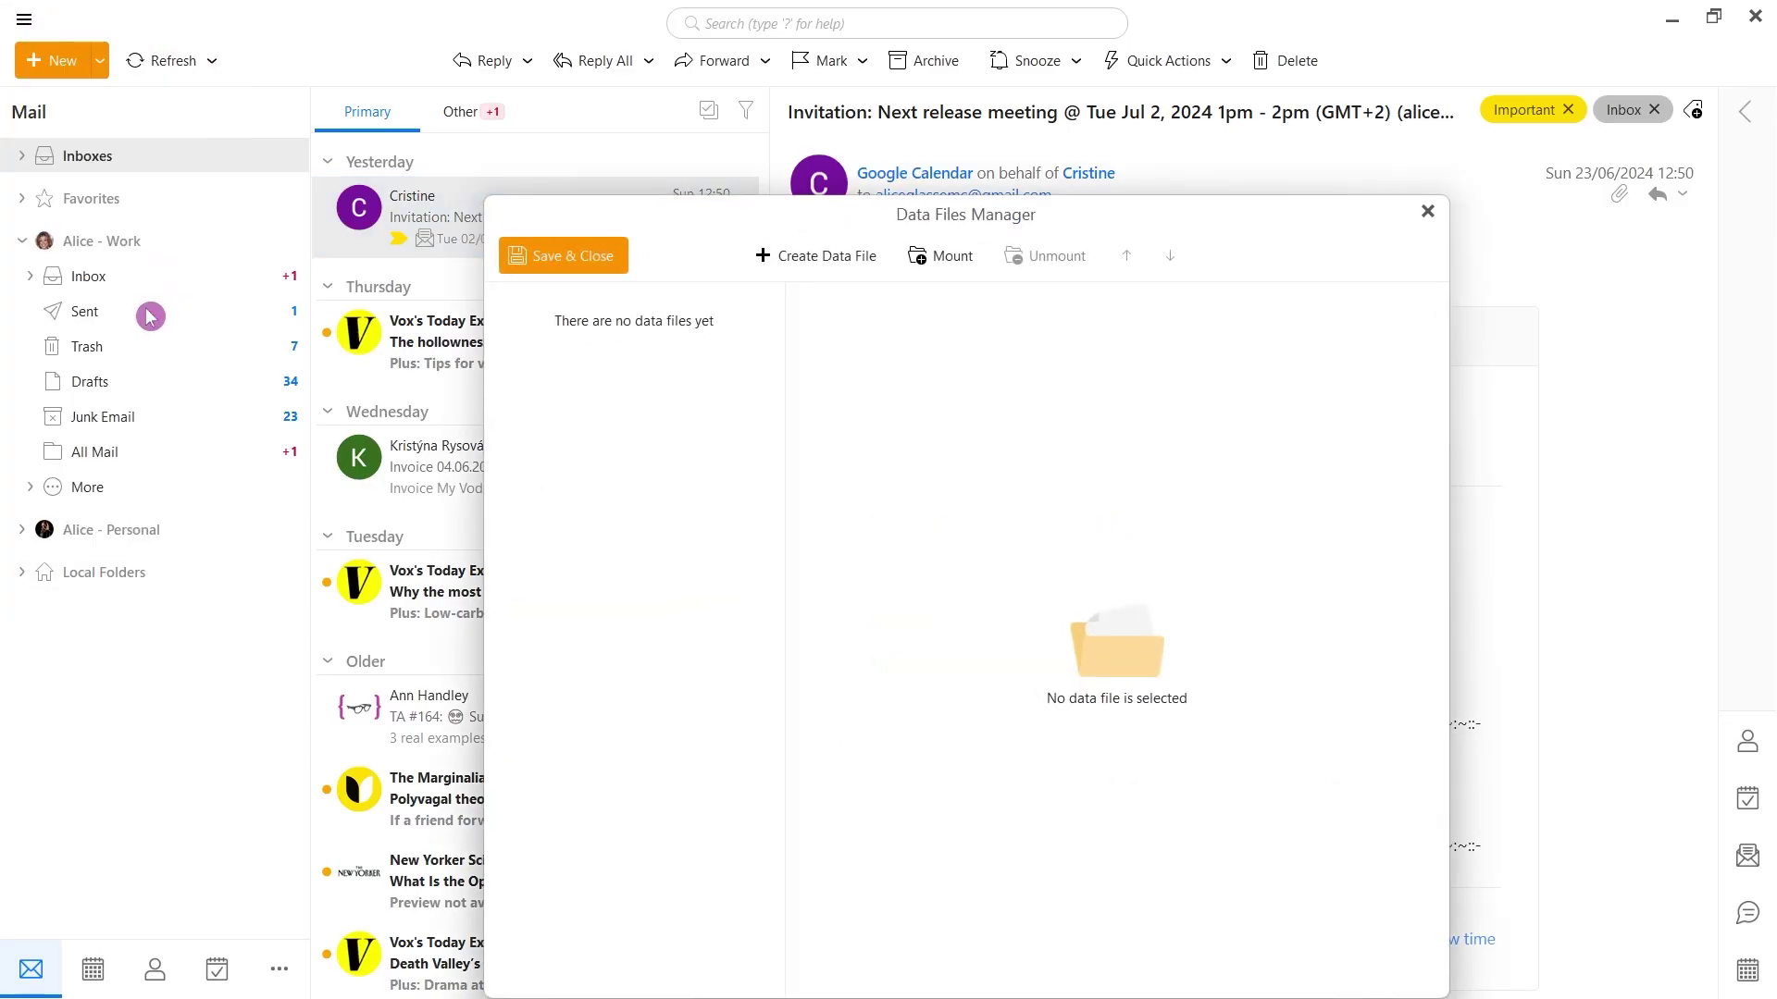
click(954, 258)
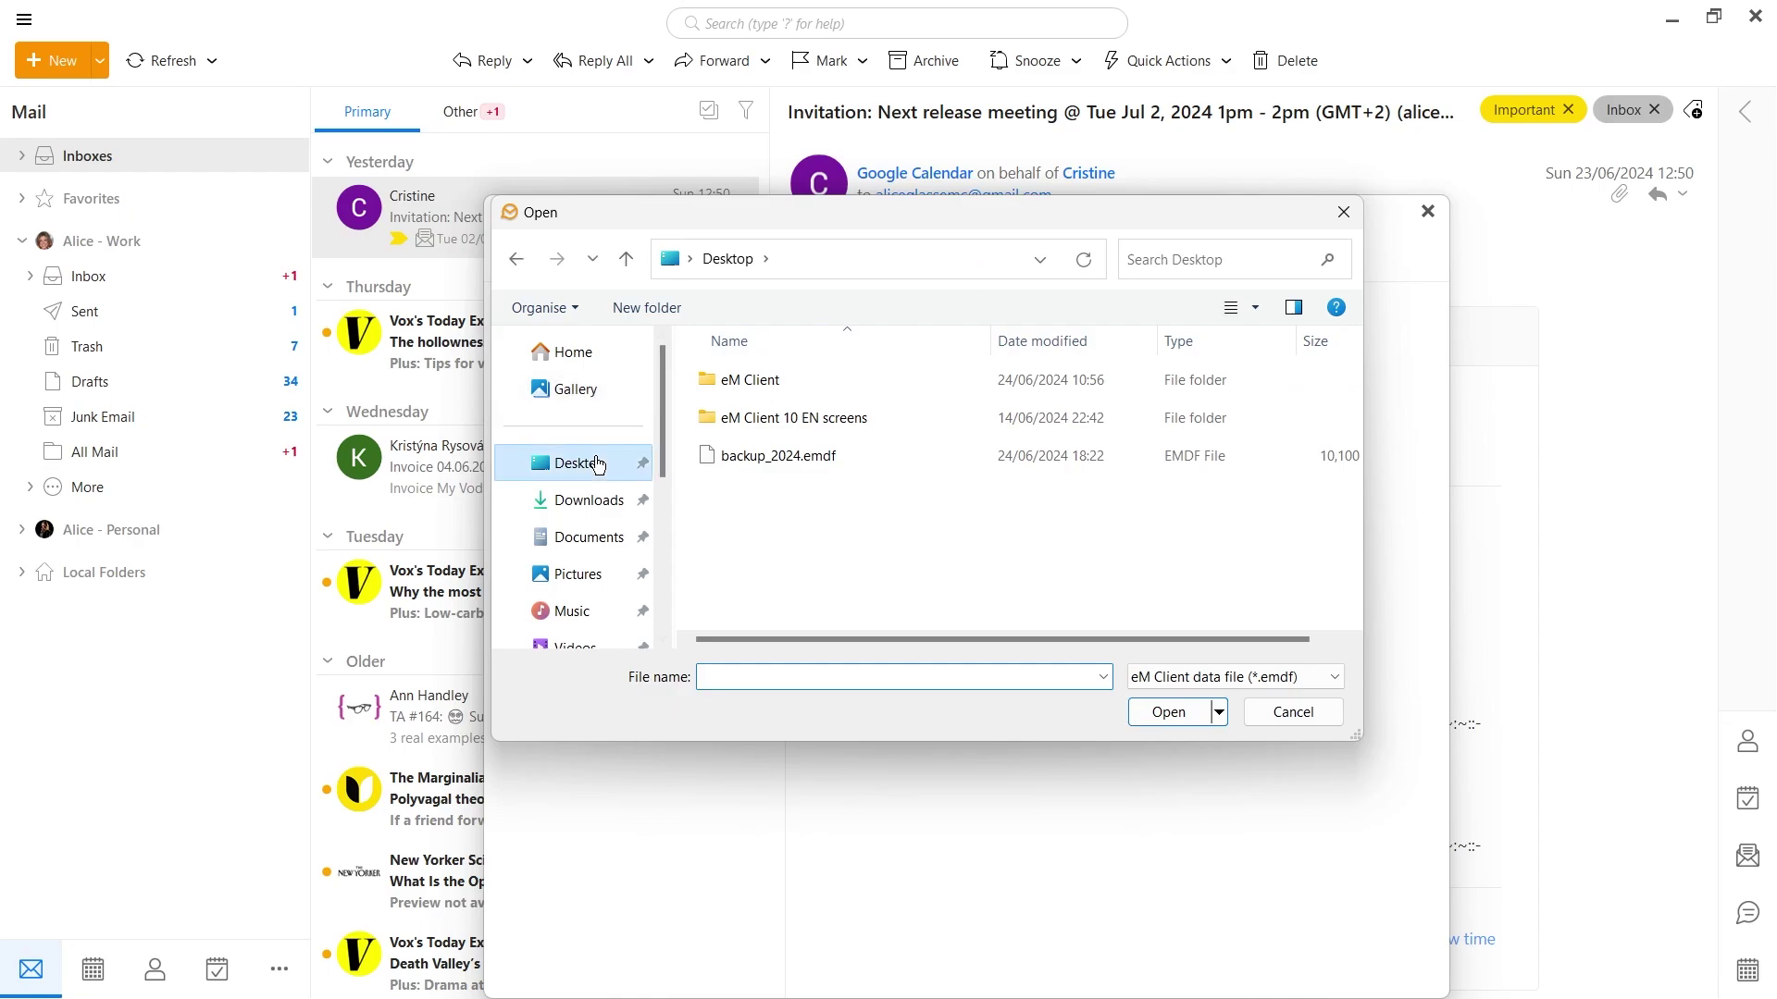
click(1309, 677)
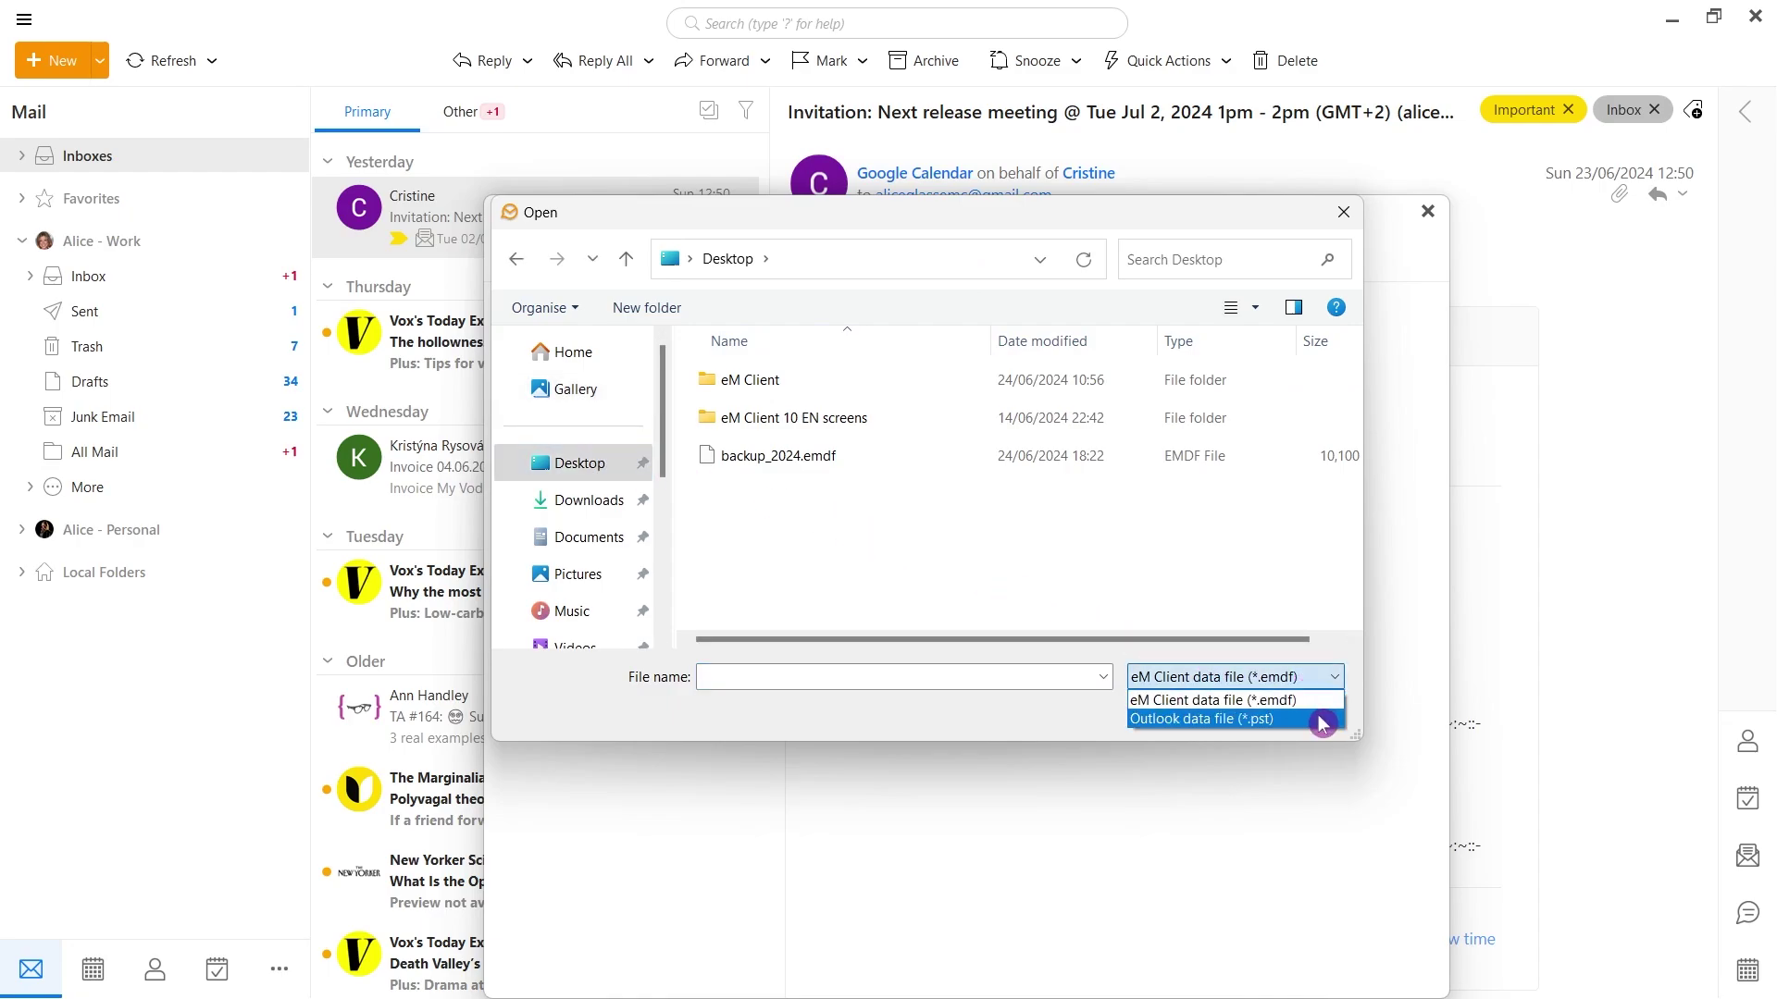
click(1321, 720)
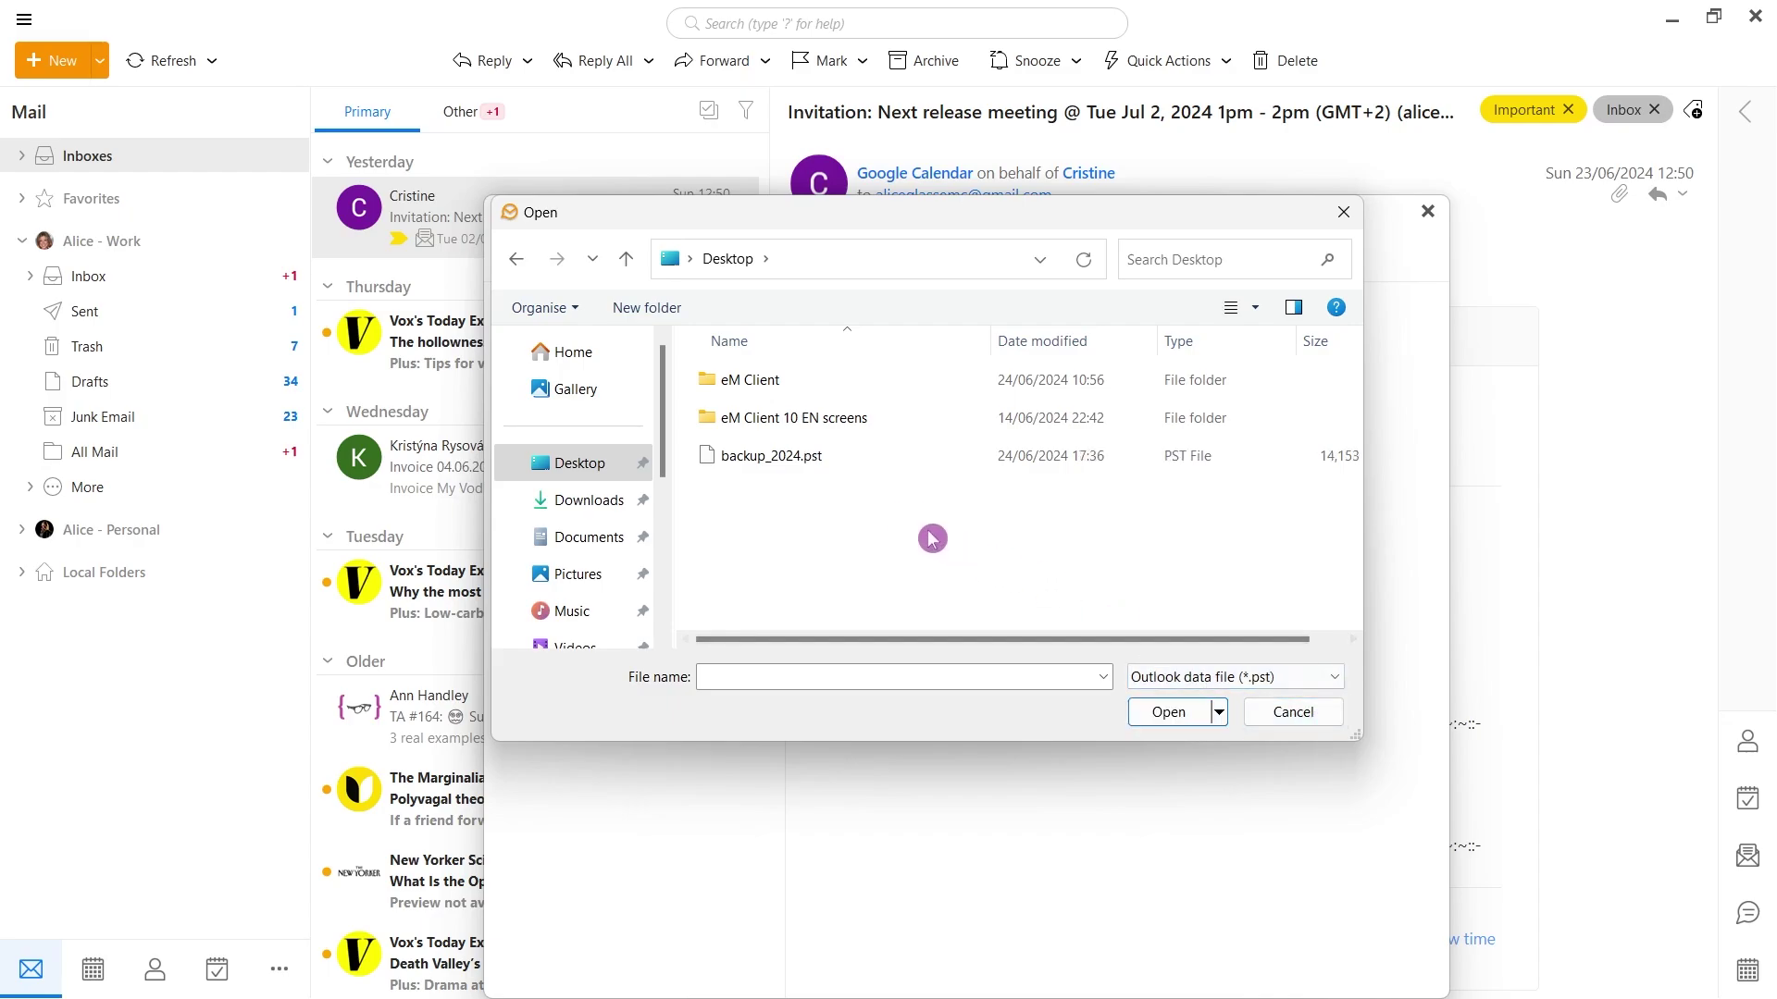
click(853, 461)
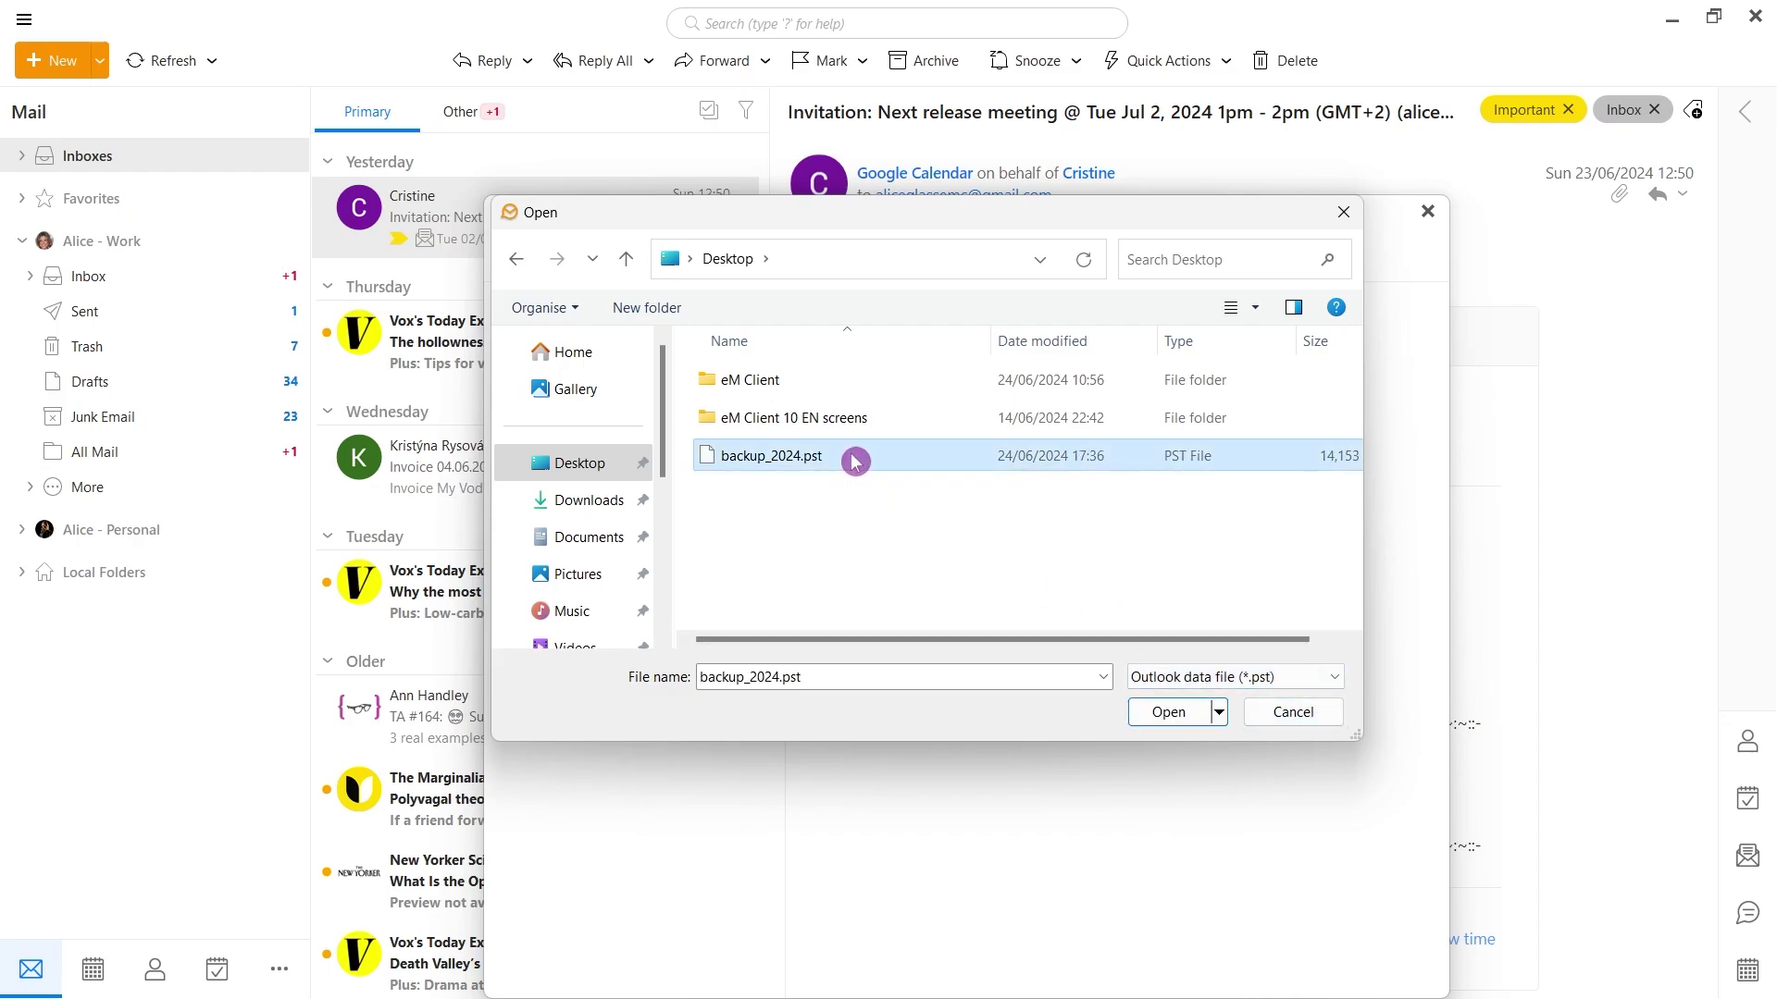
click(1166, 713)
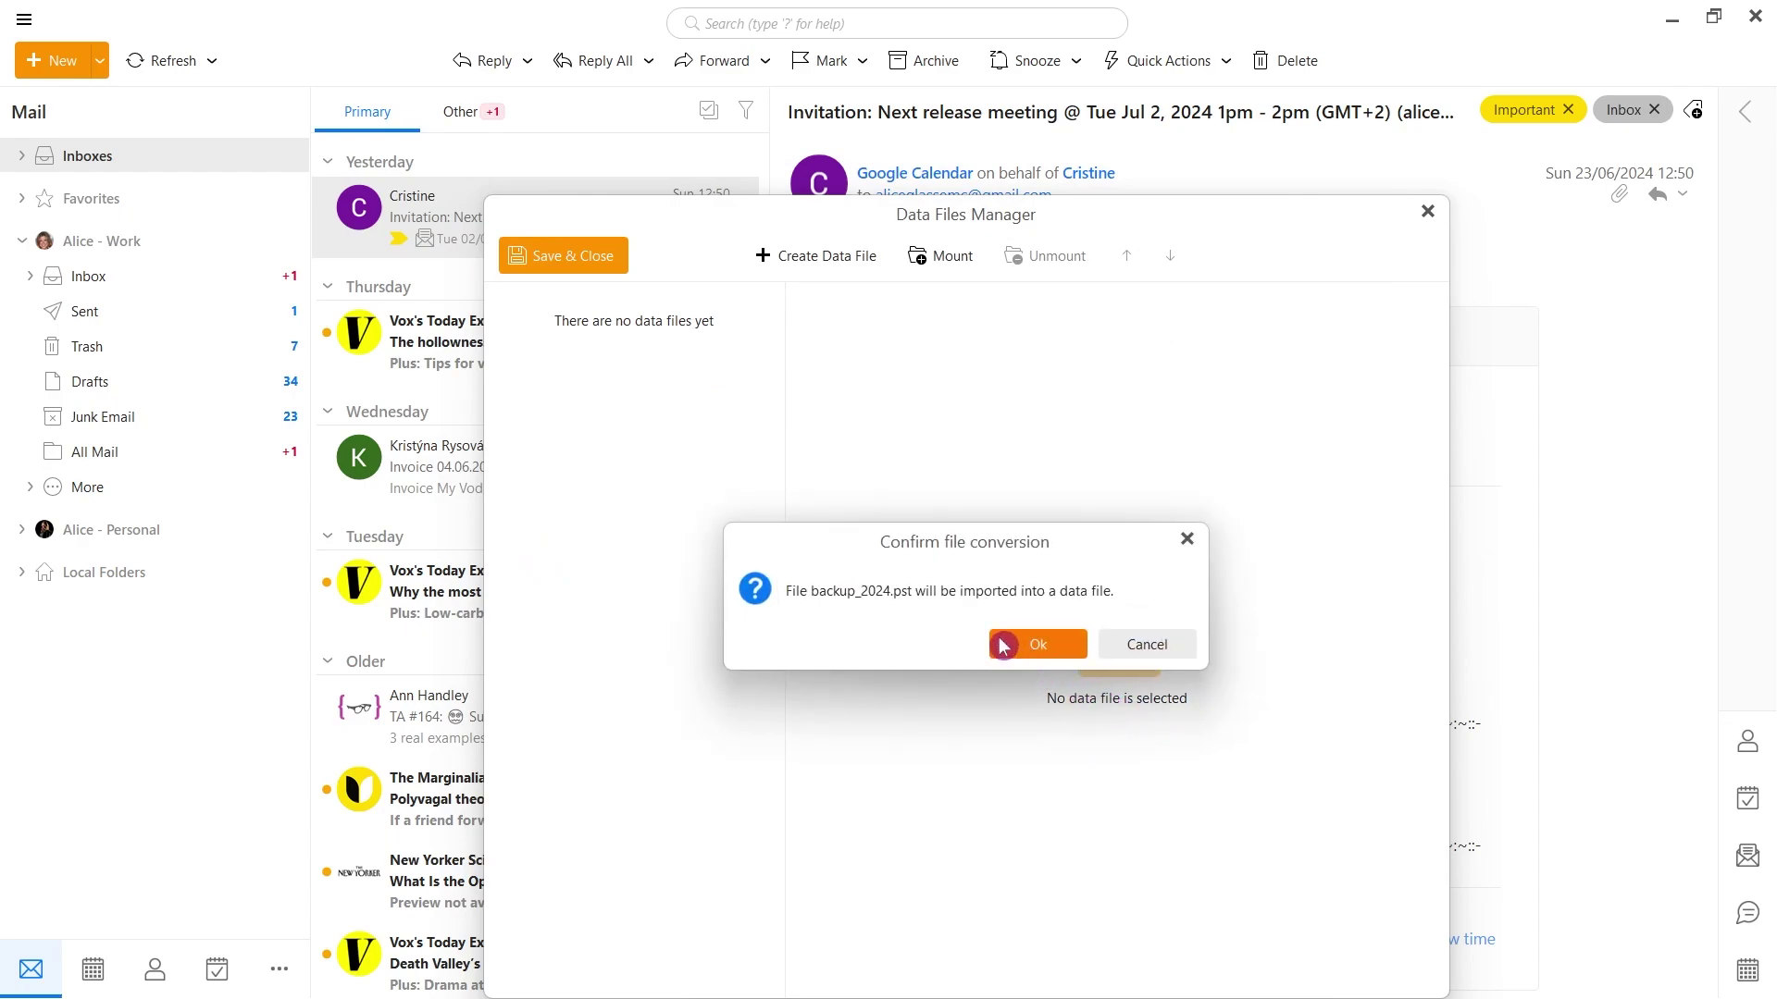
click(1003, 647)
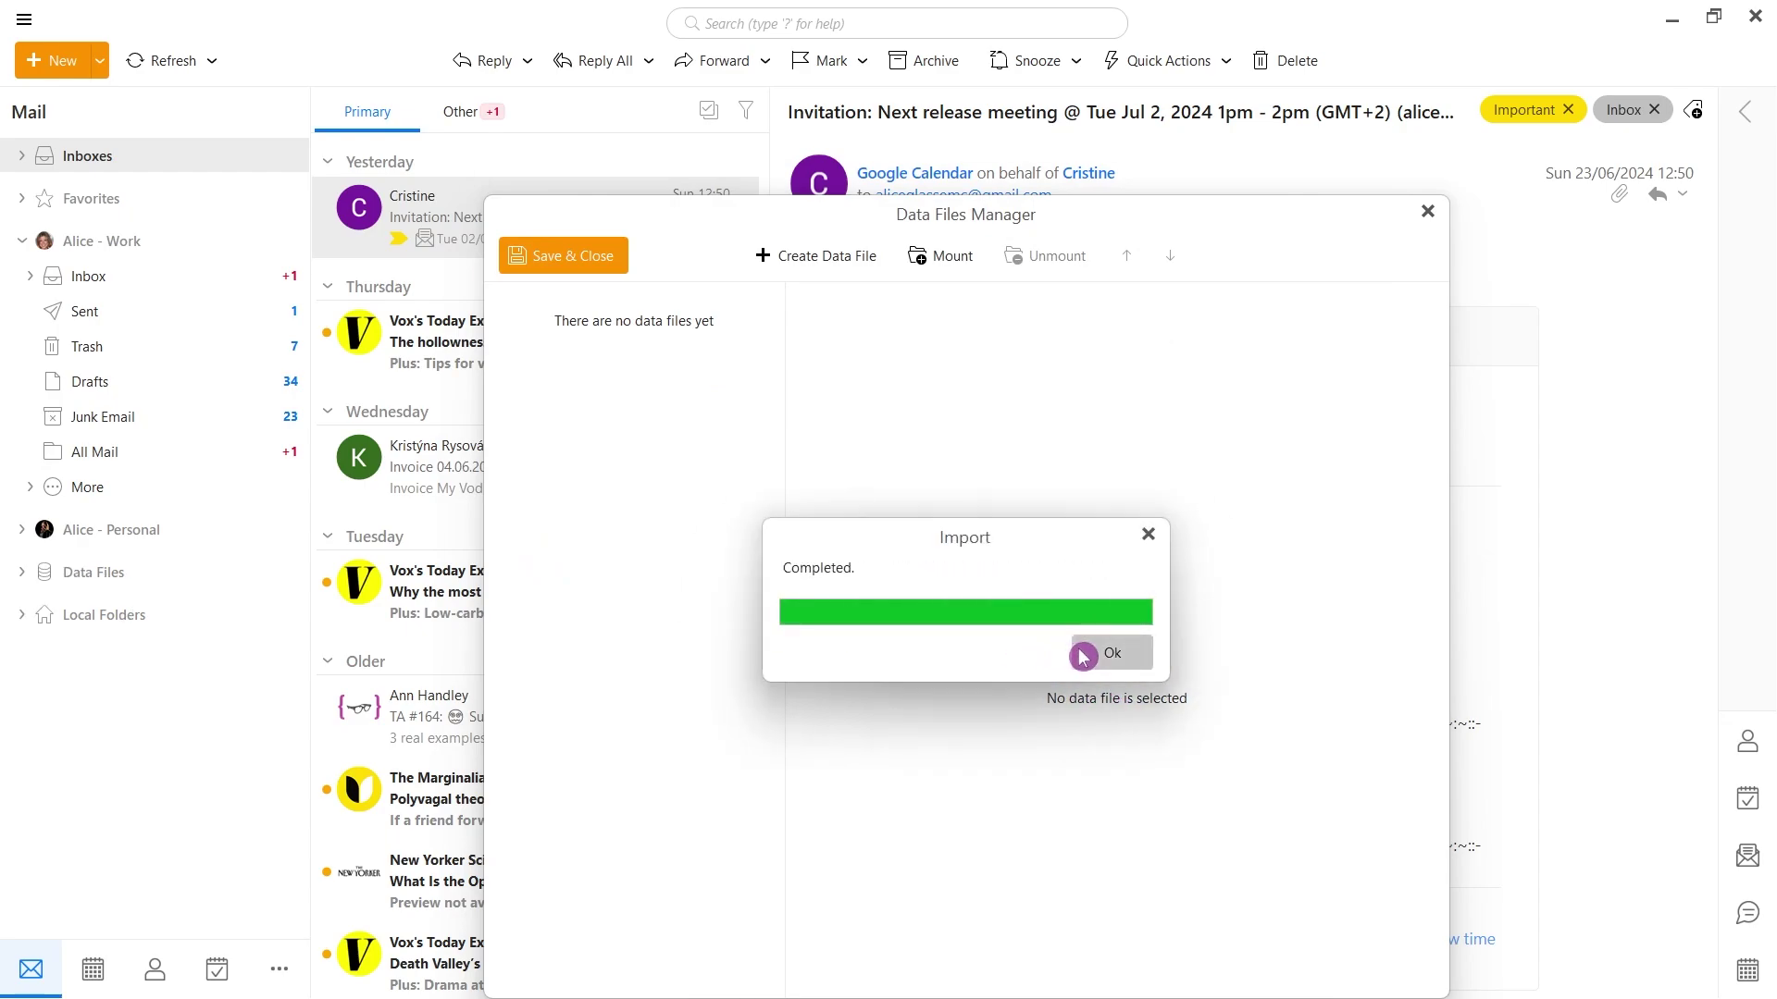
click(1110, 652)
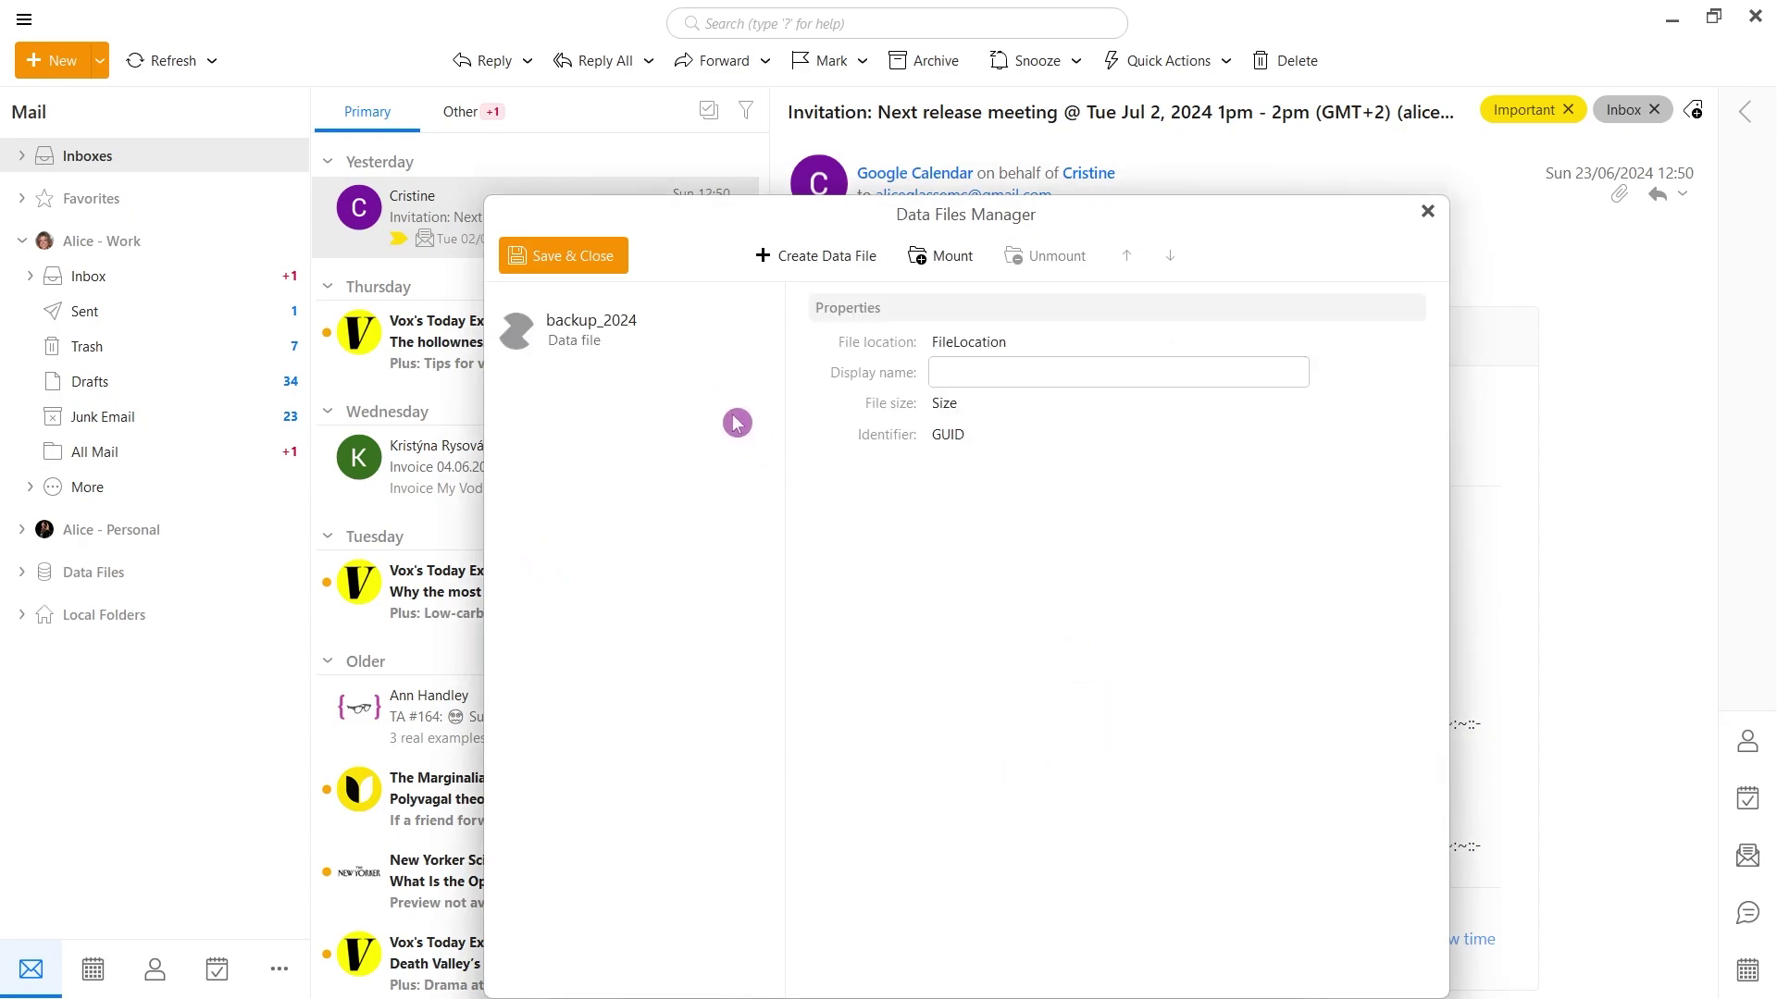
click(514, 258)
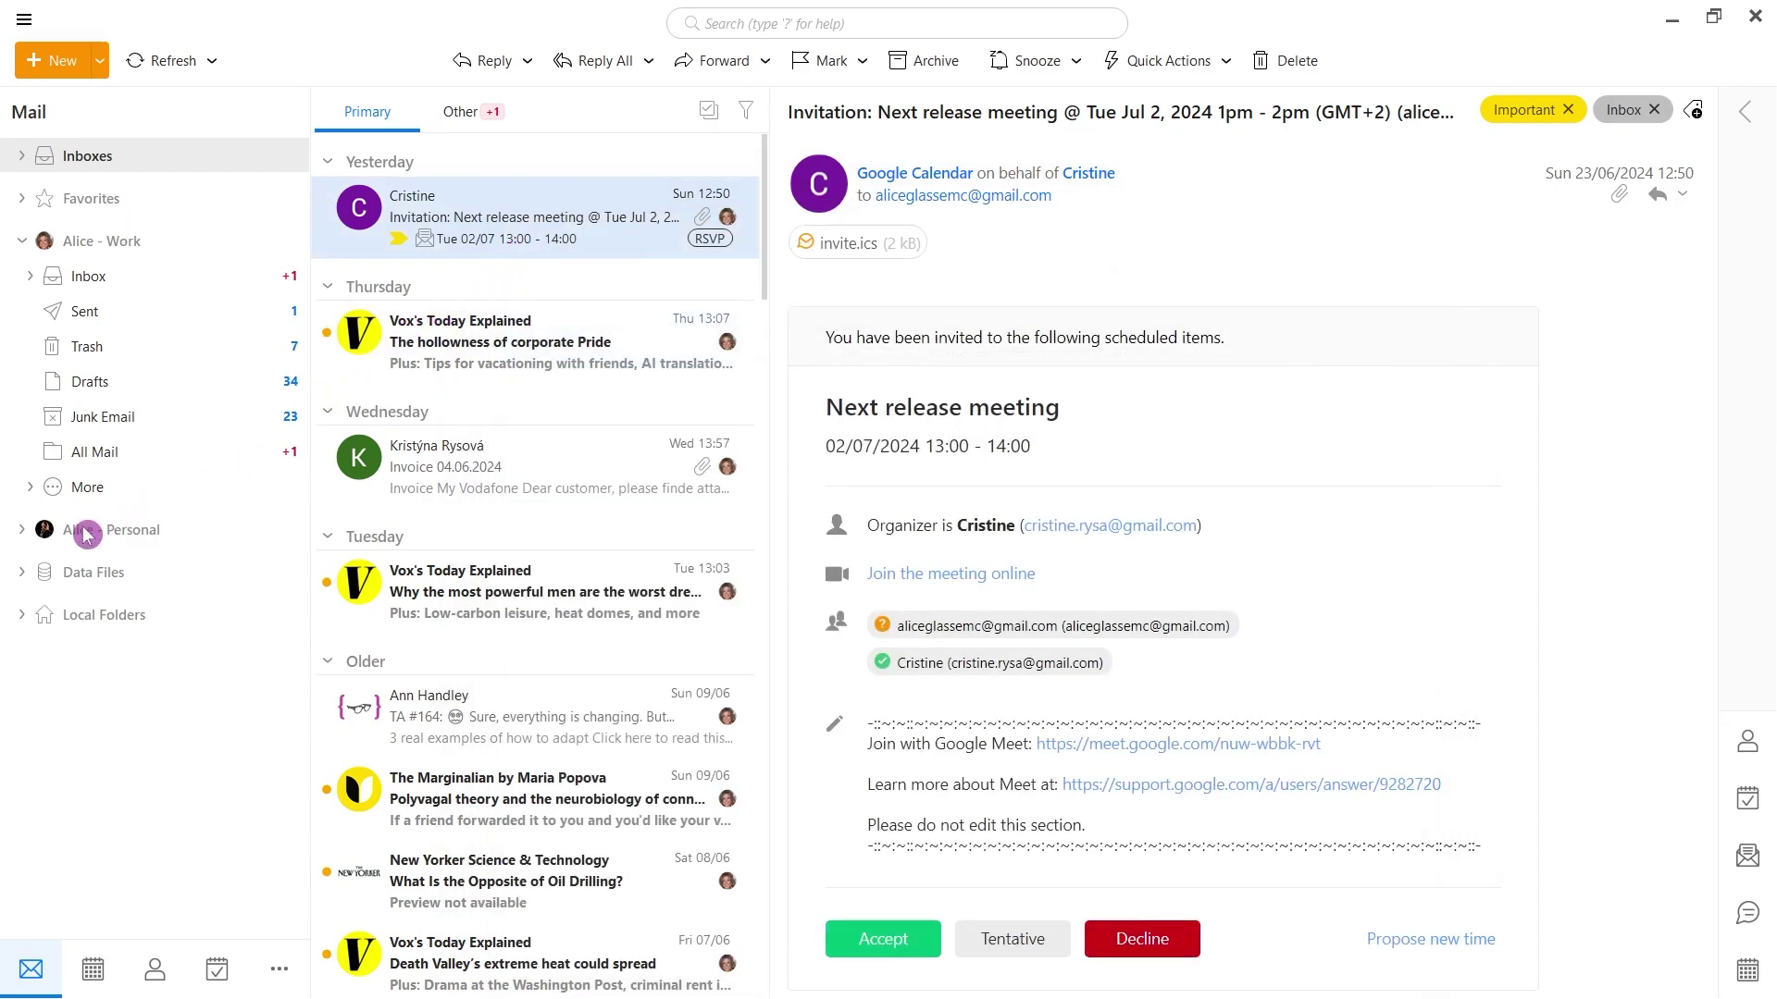
Open backup_2024's Inbox, then filter folders by 'invoic' and open Invoices and Invoices Vodafone
click(22, 573)
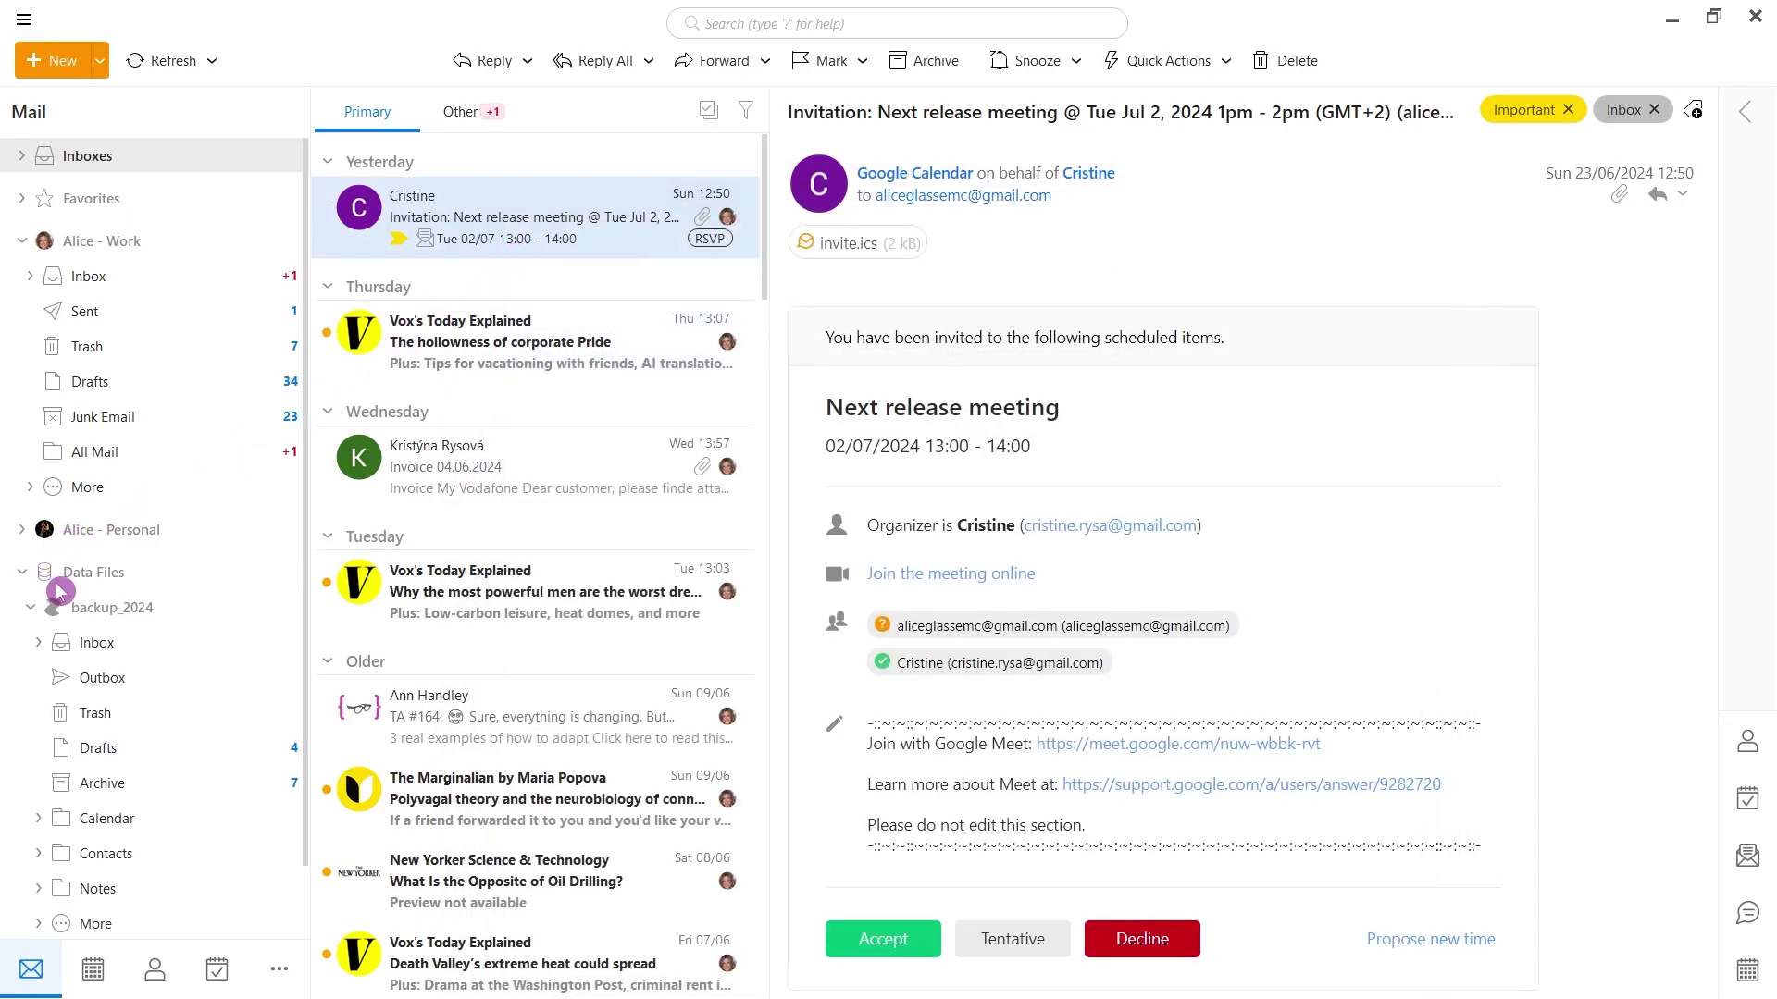
click(131, 648)
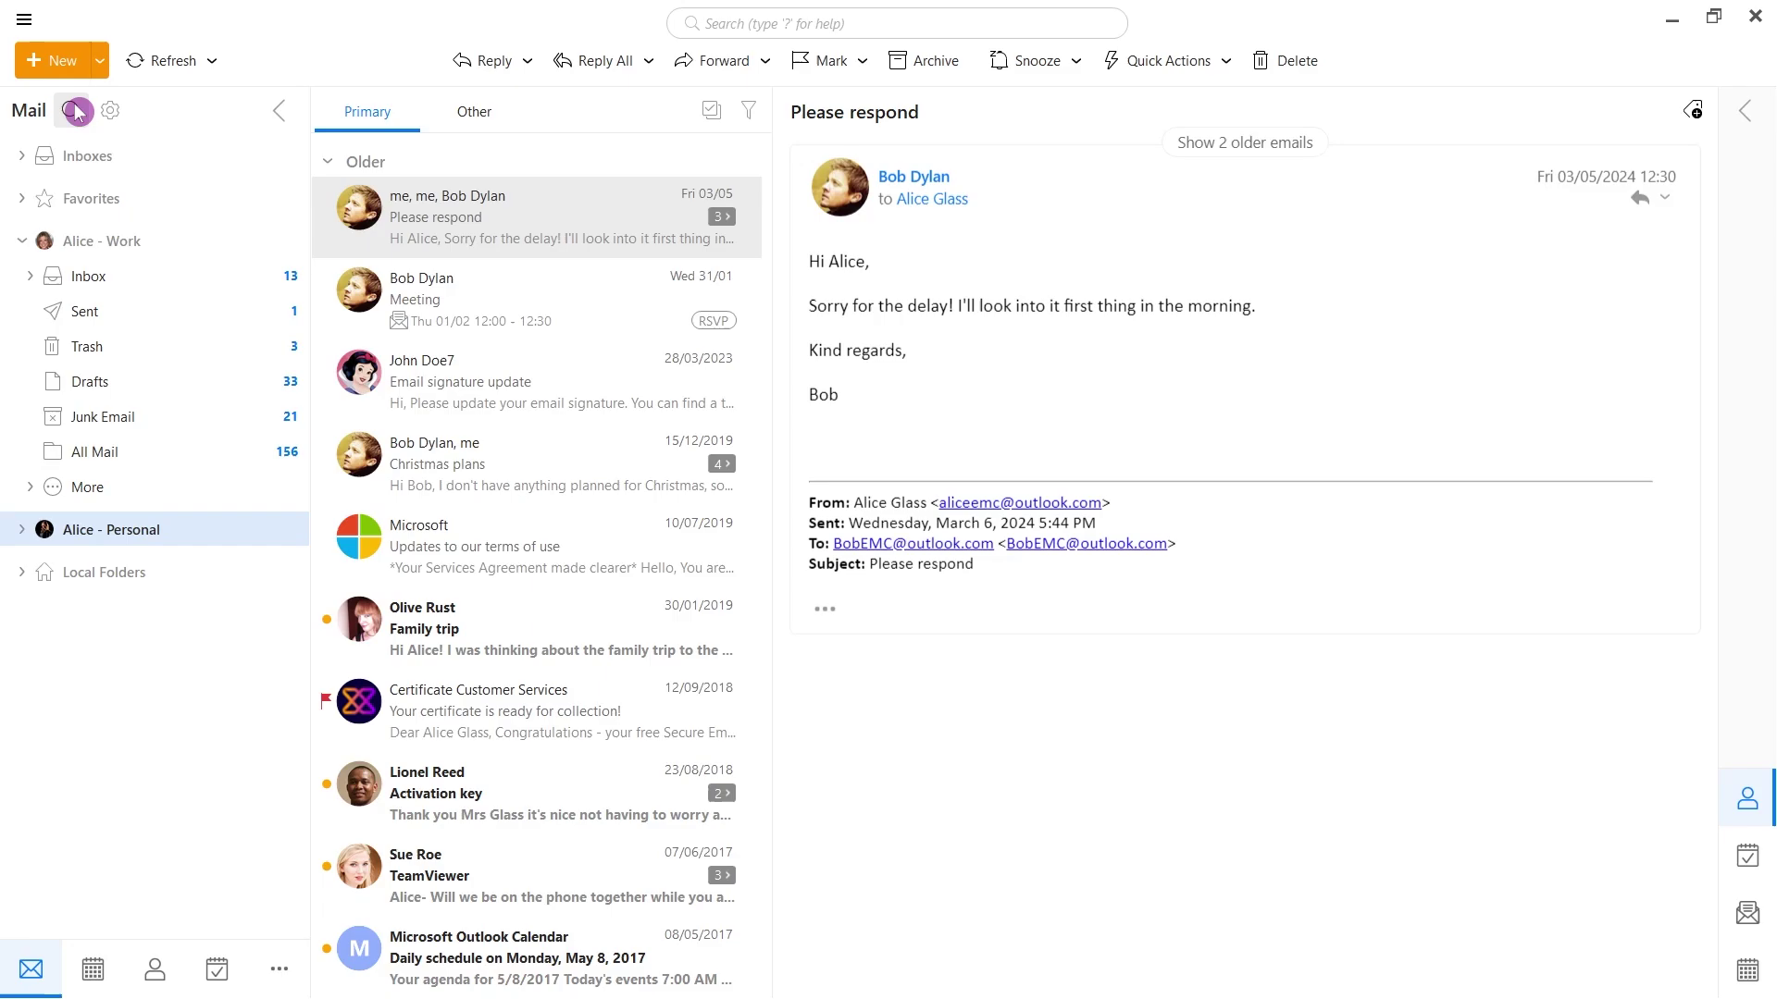
click(73, 110)
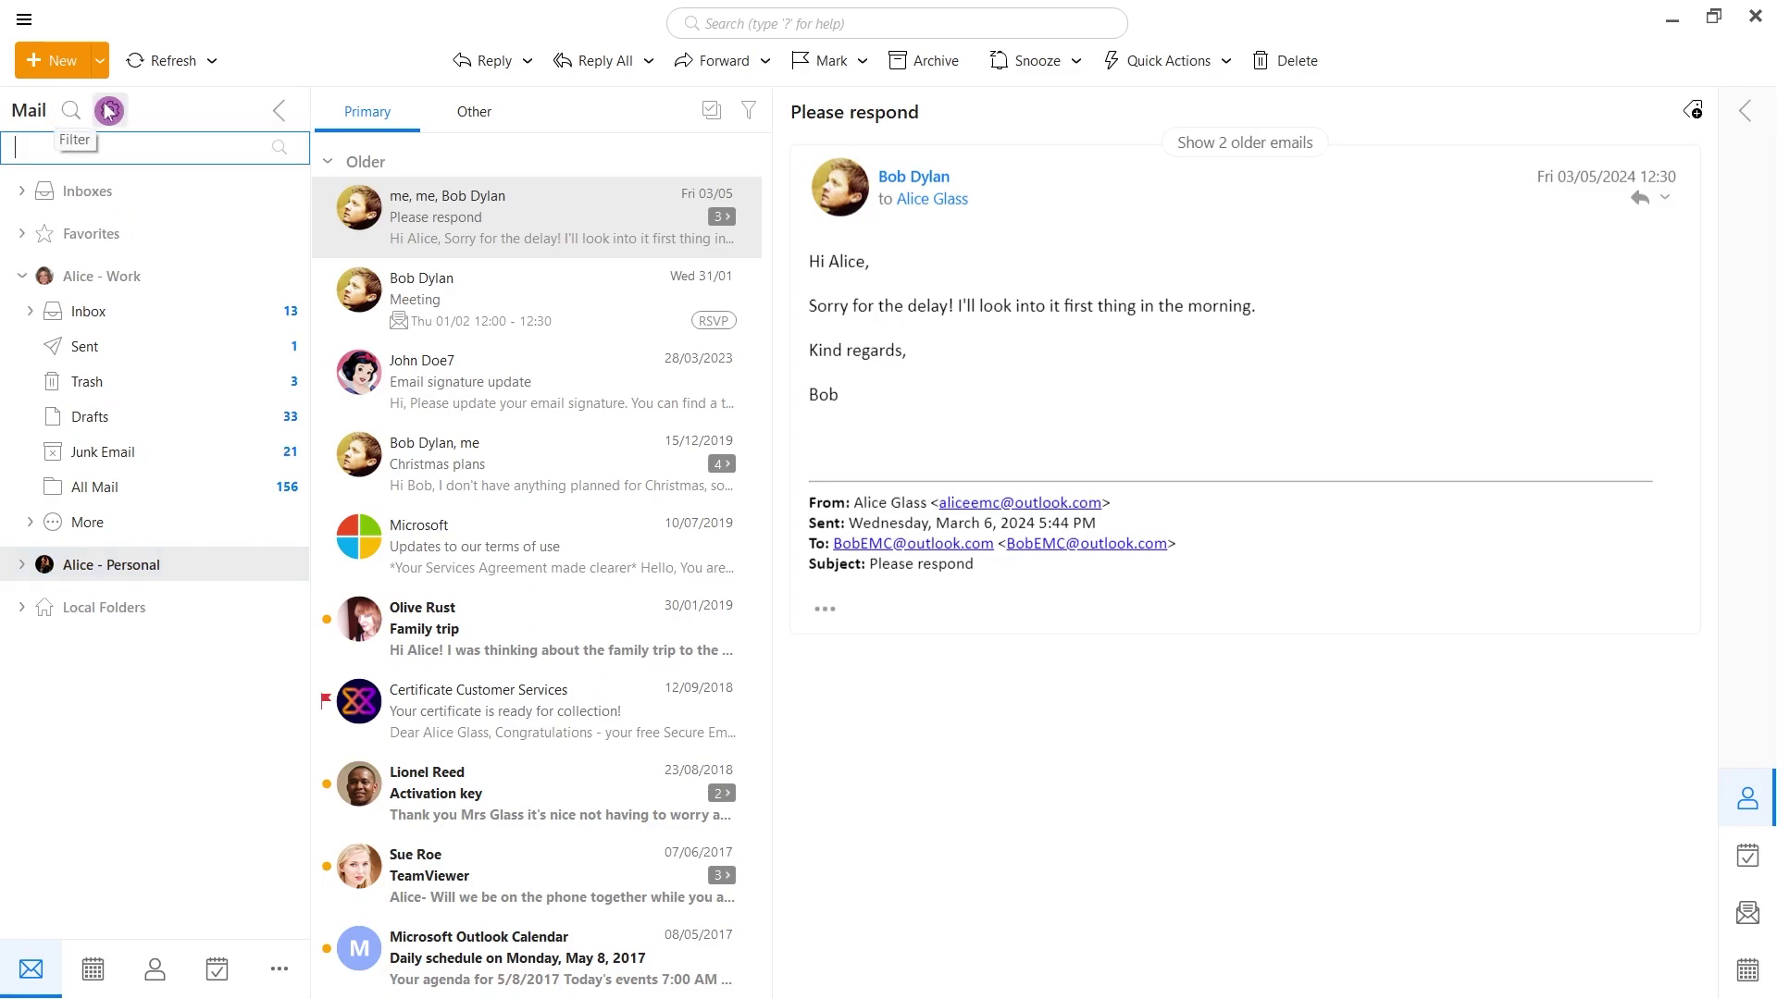
text(invoices)
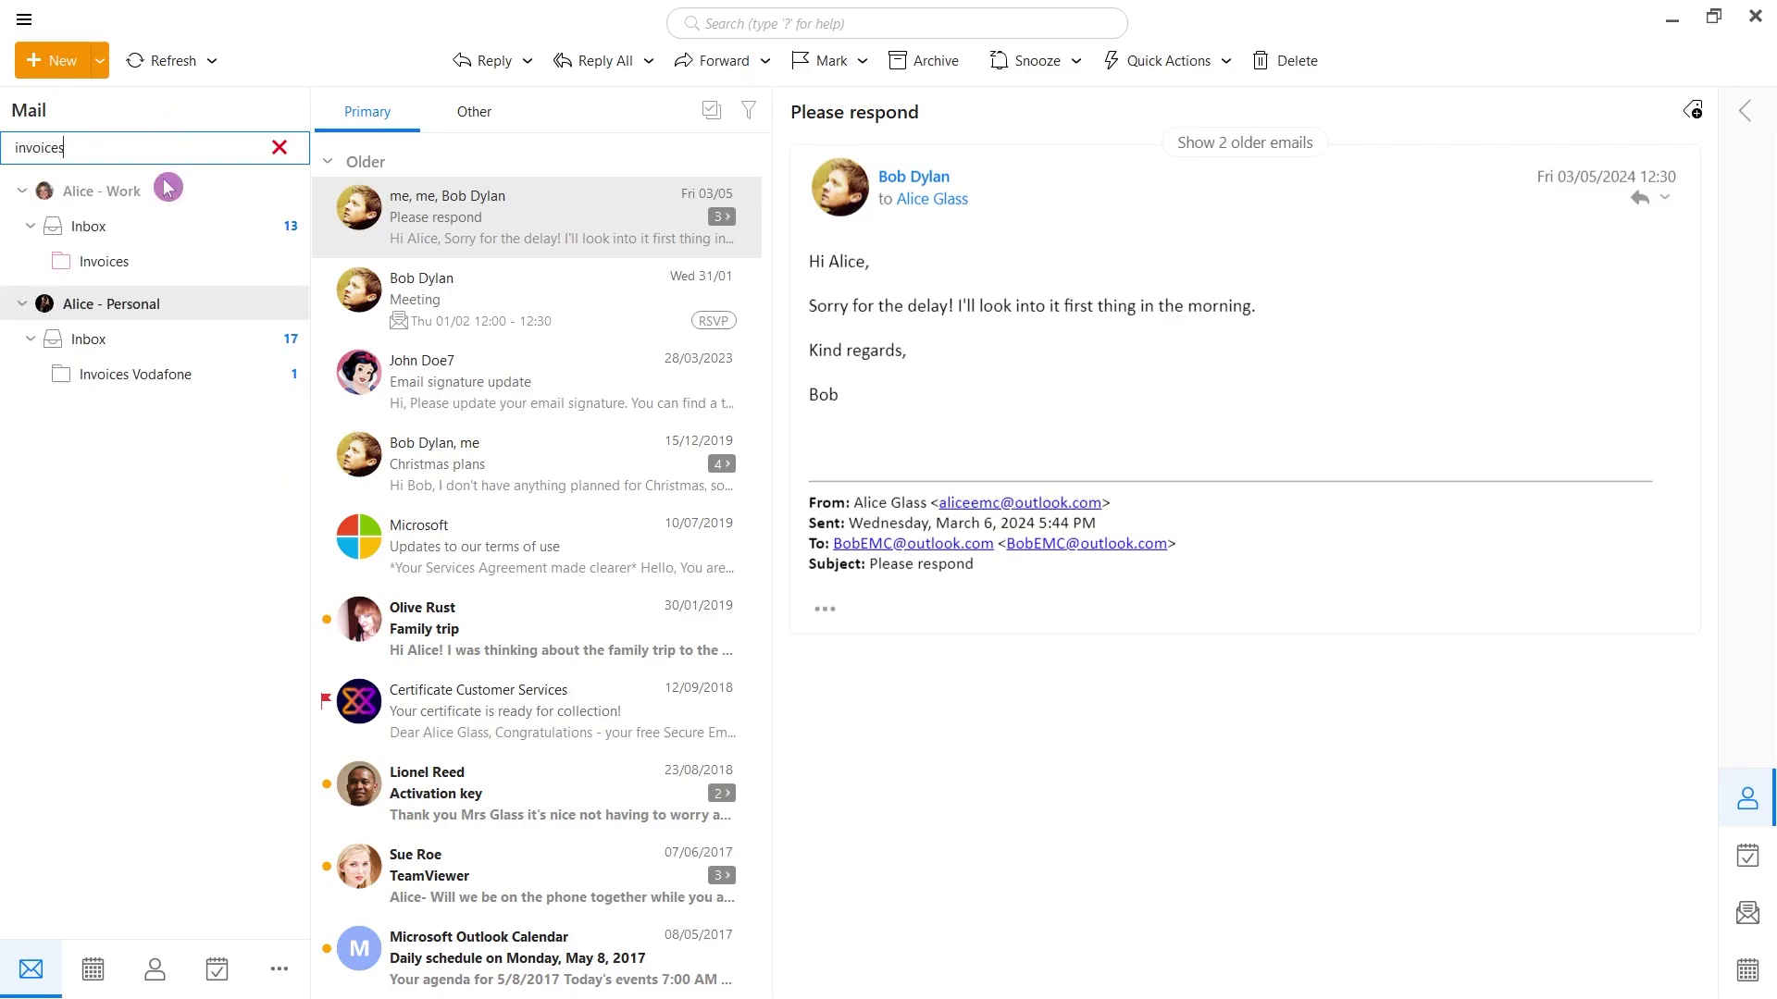
click(178, 264)
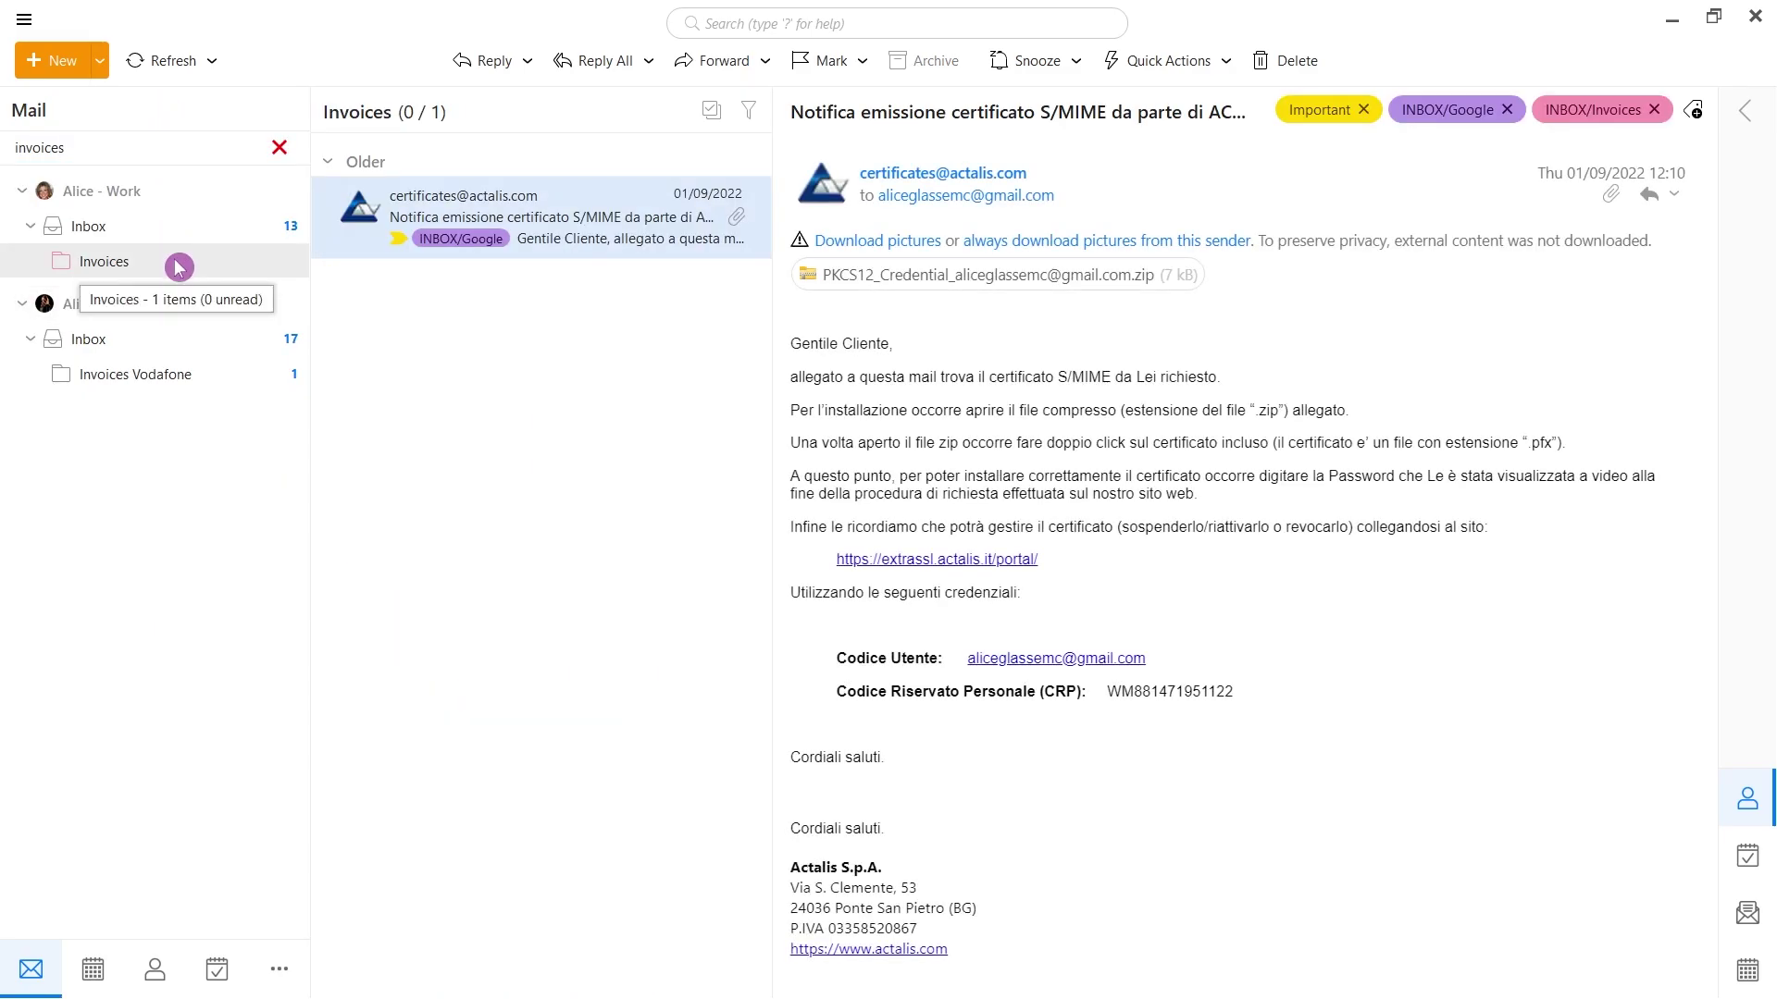
click(199, 367)
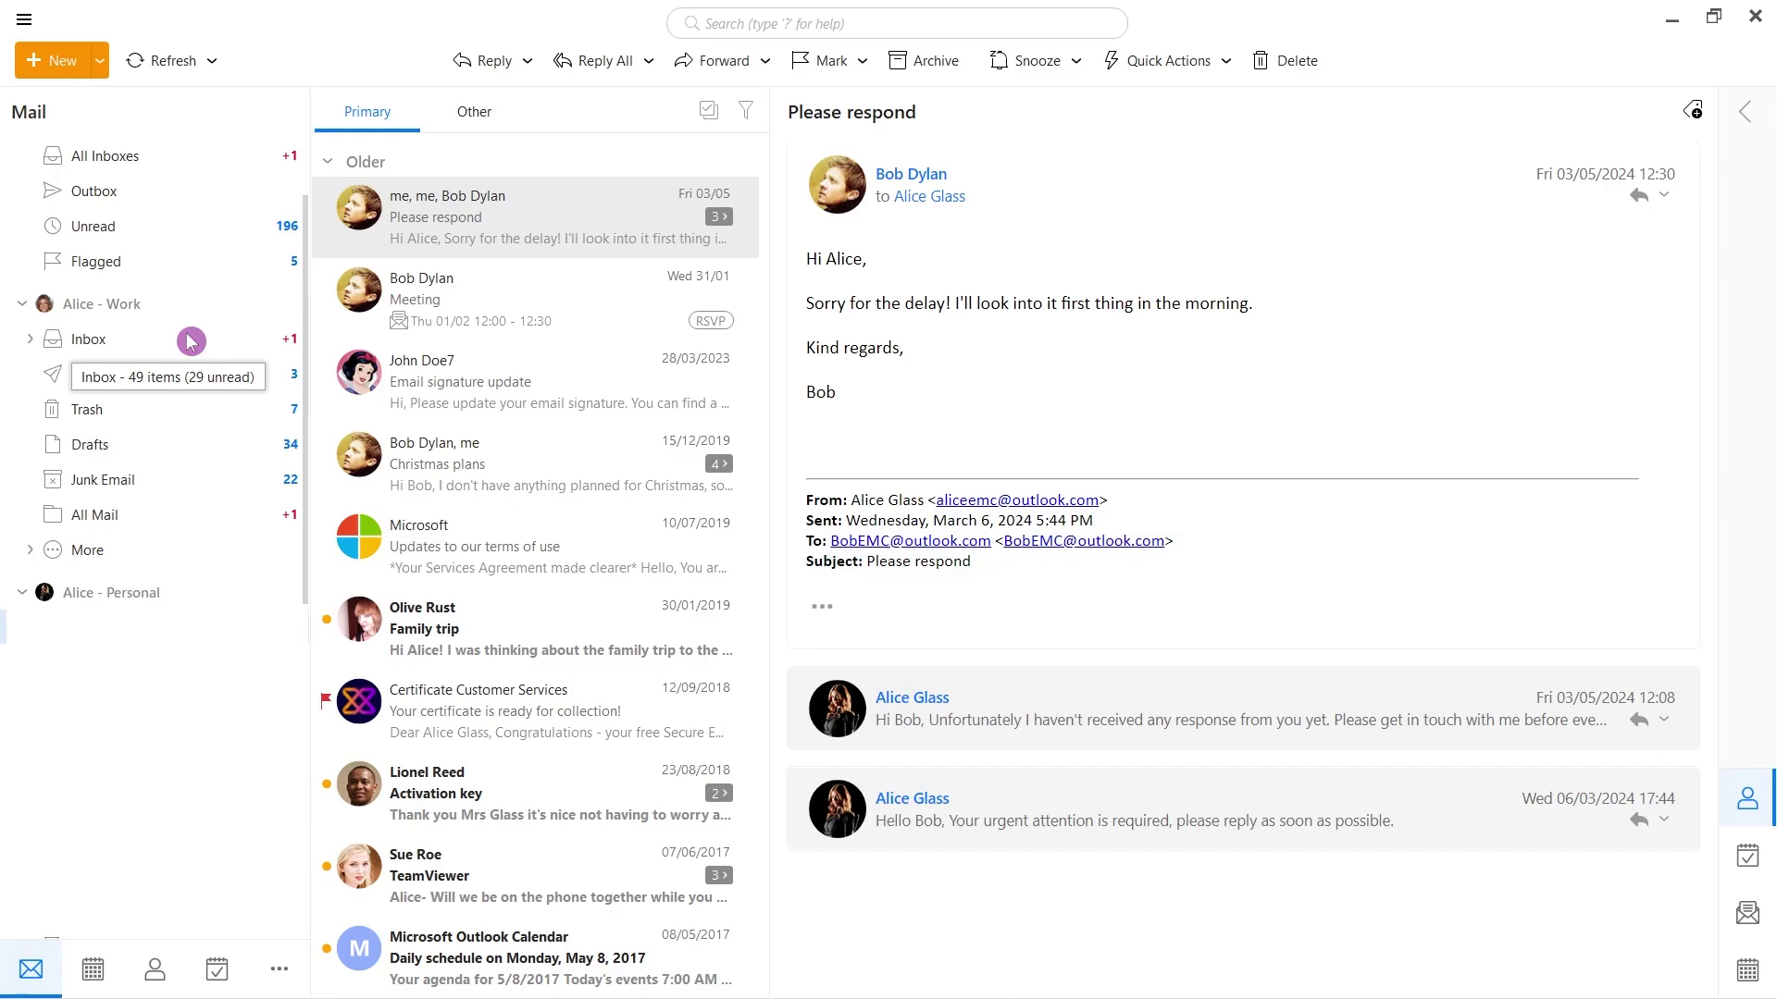
Open the Inbox under the Alice - Work account
click(189, 341)
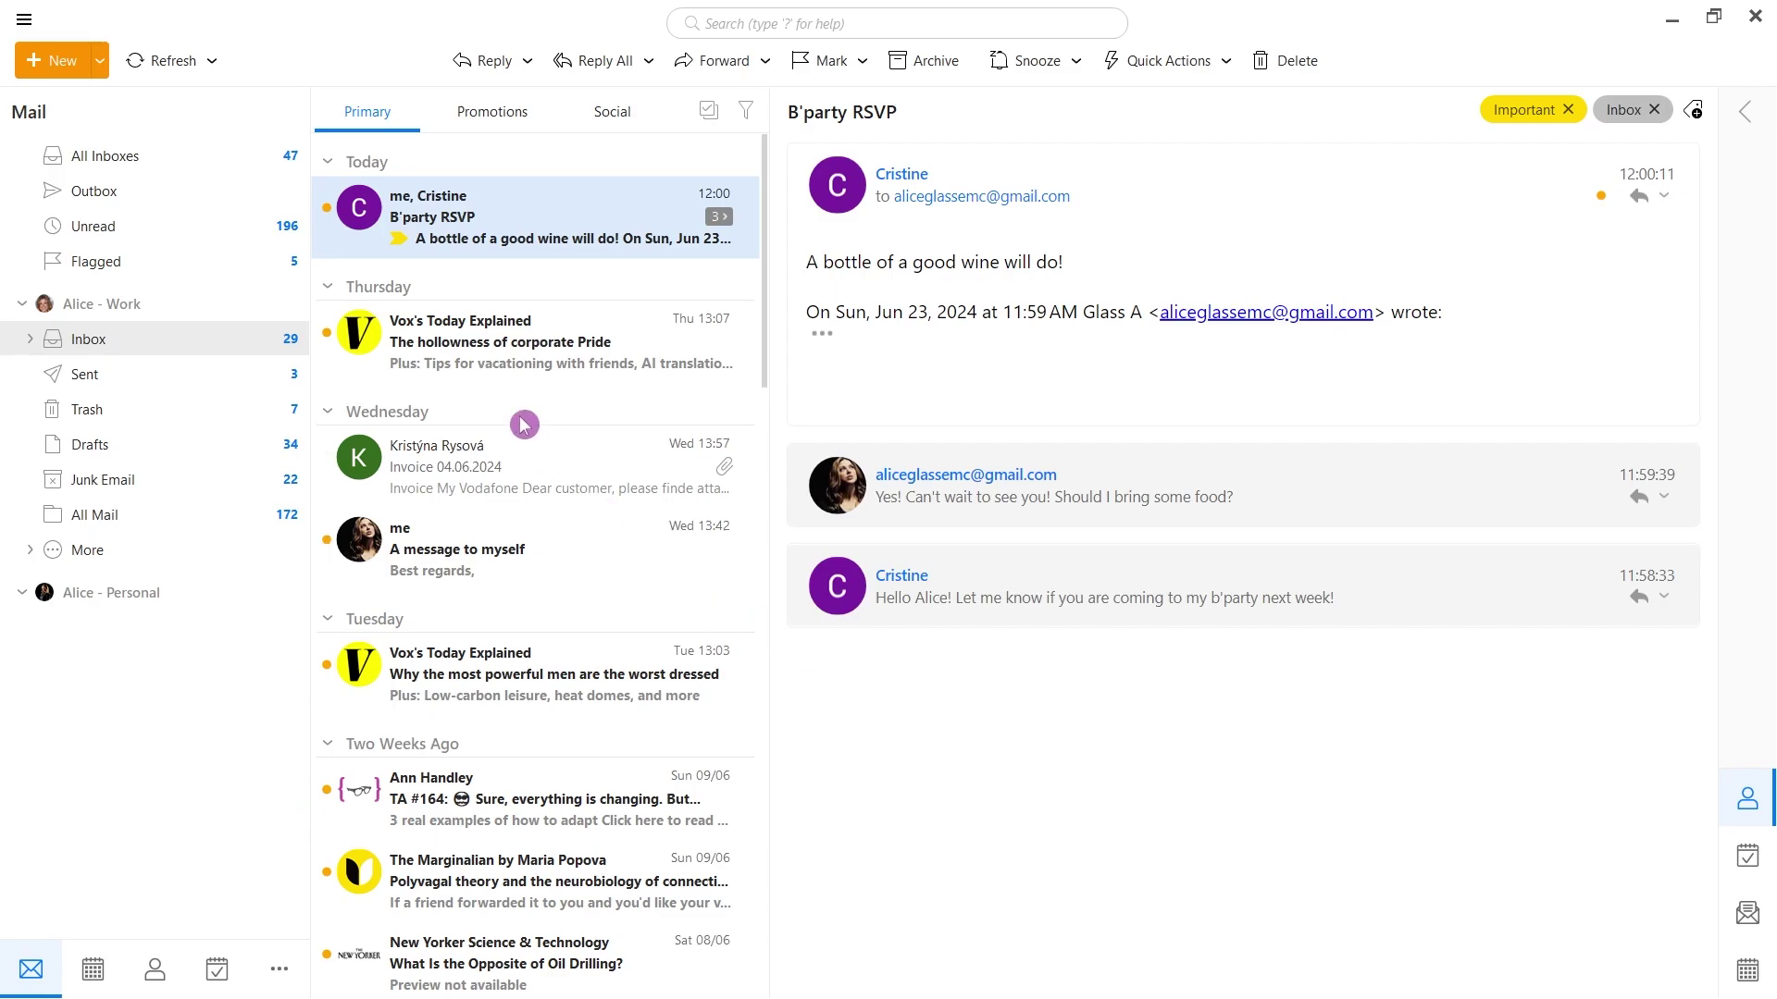
Apply the Classic theme in Settings > Appearance > Themes
click(24, 19)
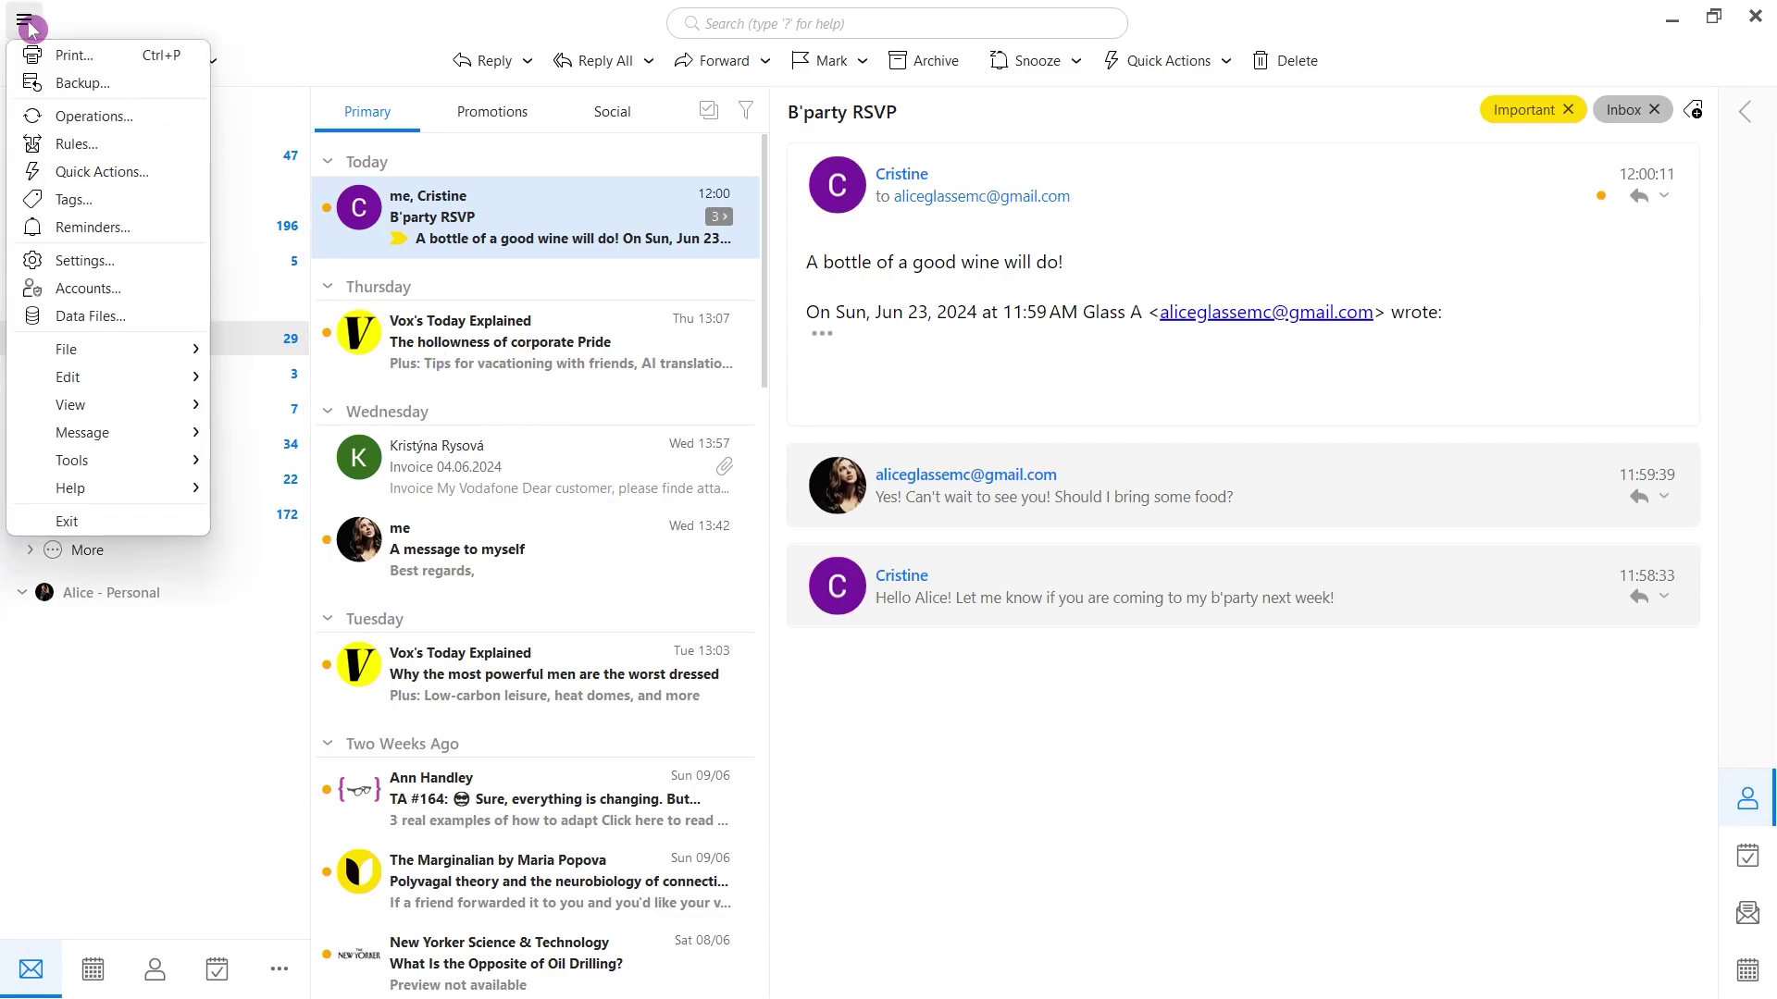
click(162, 263)
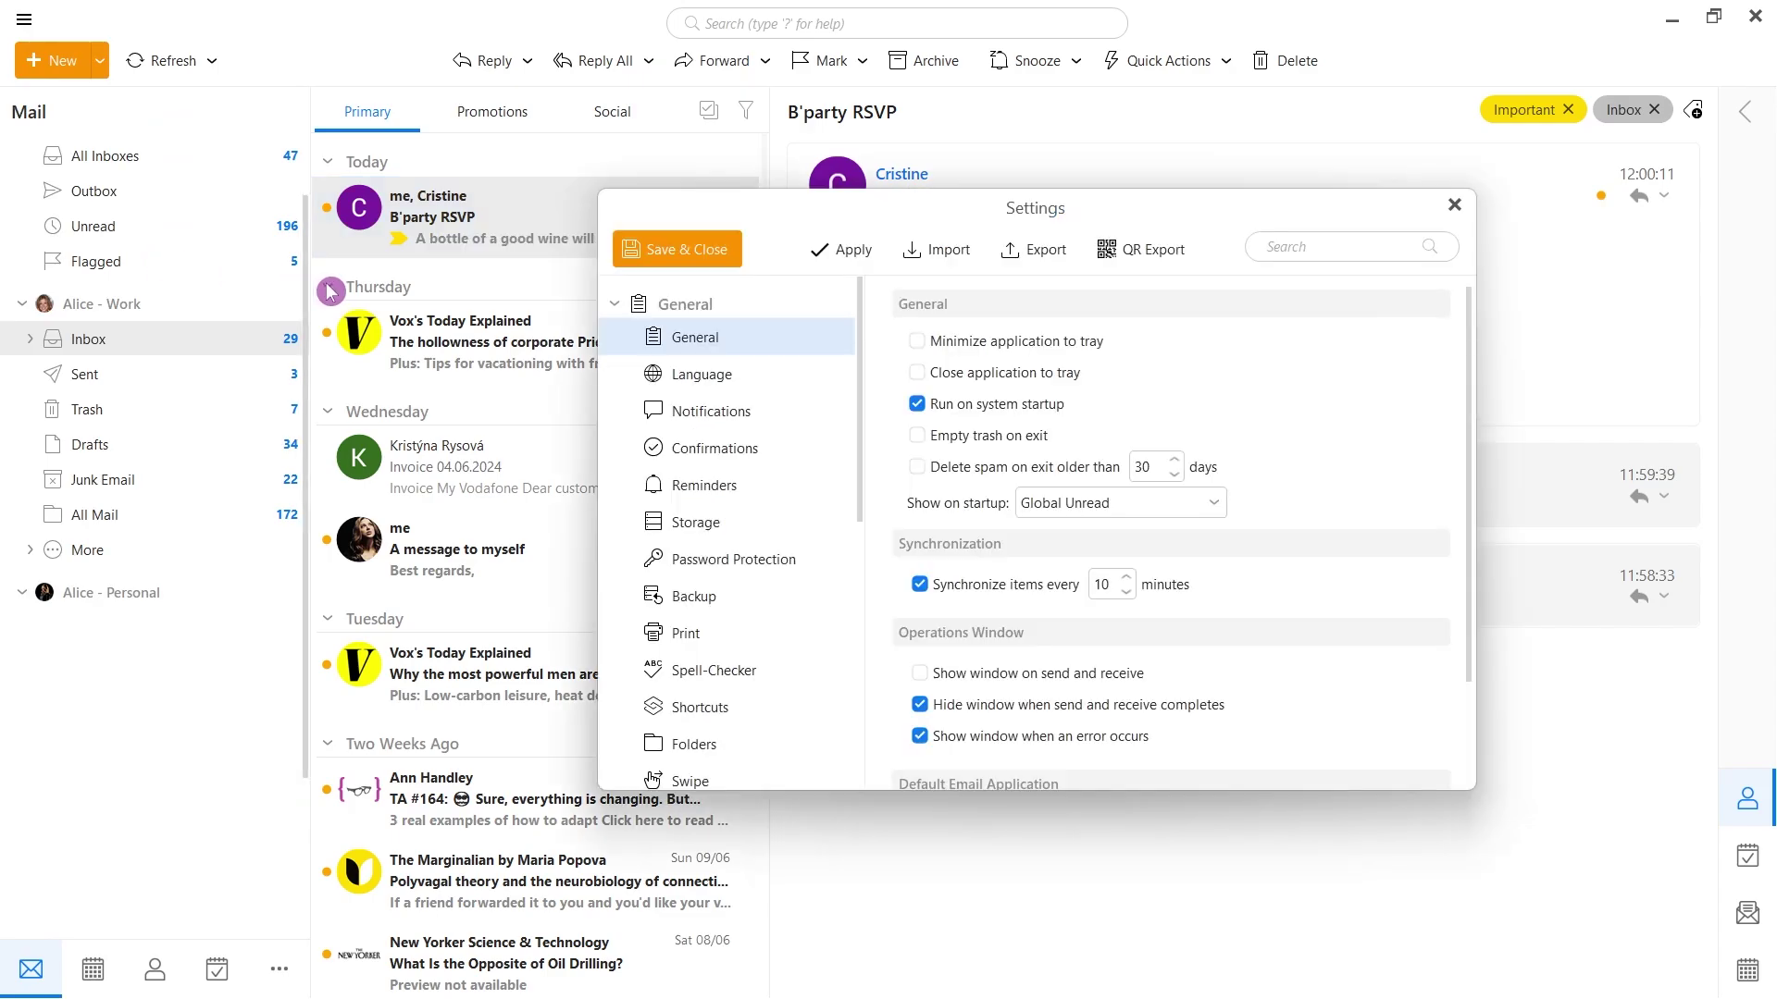
scroll(736, 438, down, 3)
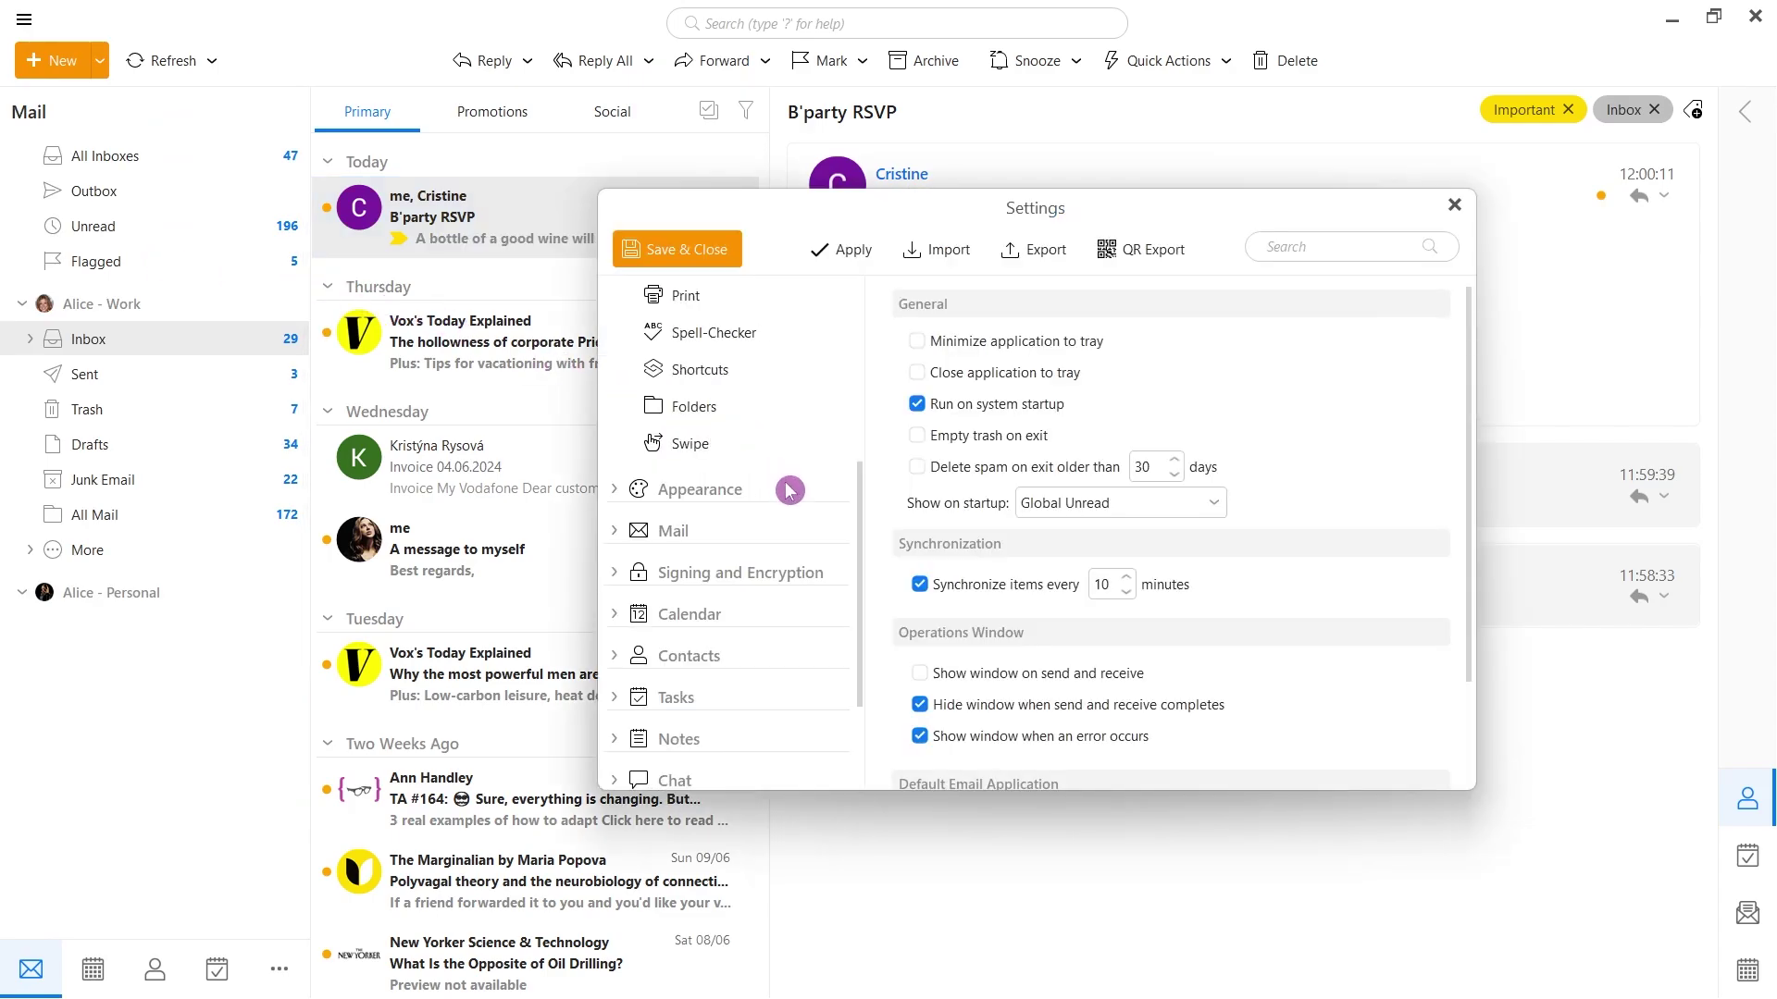
click(789, 487)
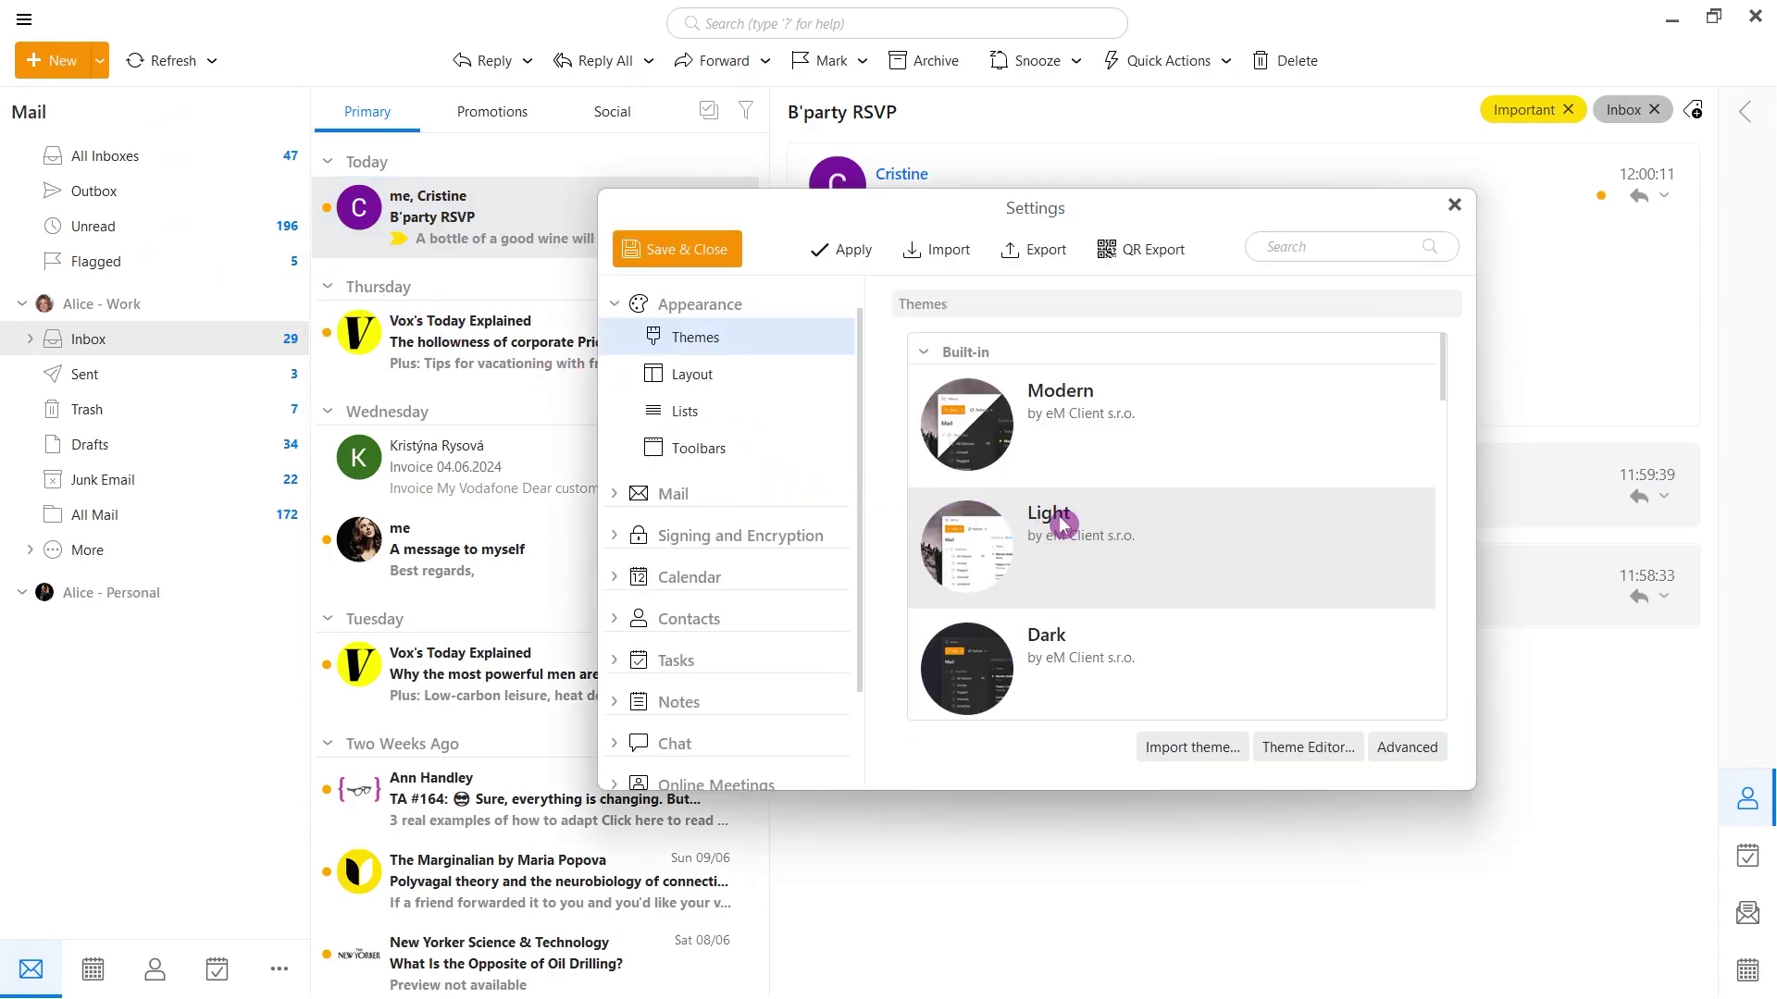
scroll(1173, 553, down, 2)
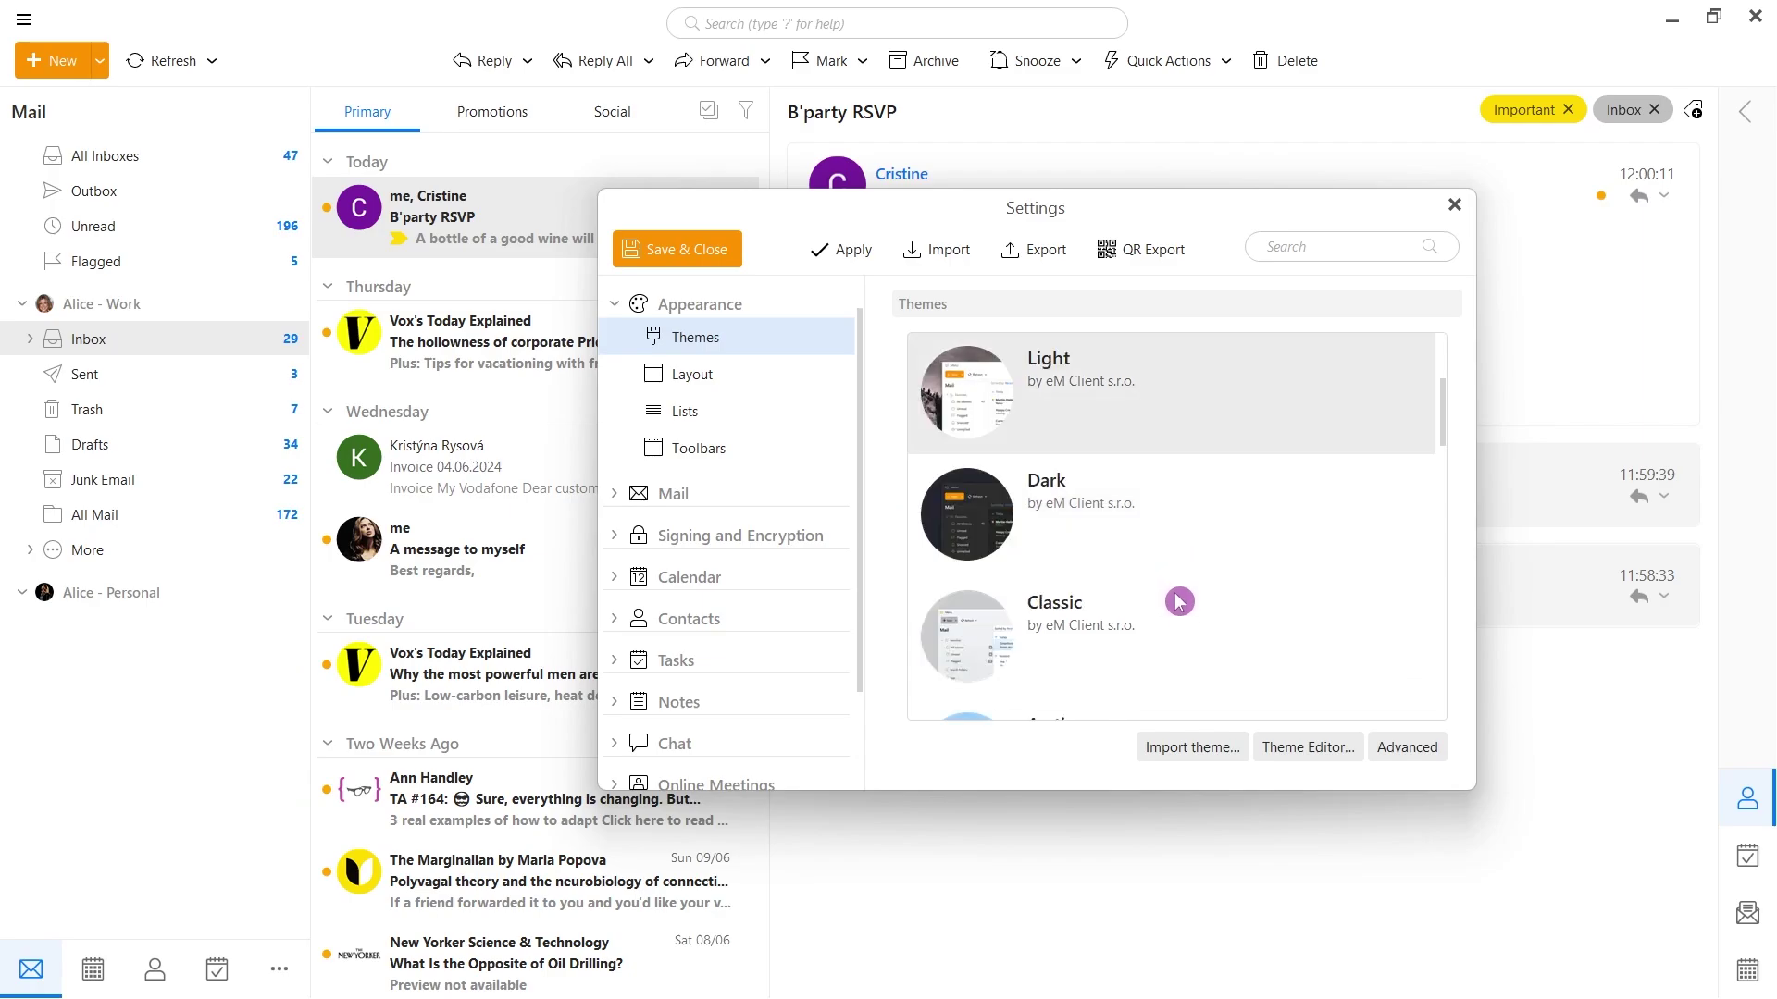
click(1186, 619)
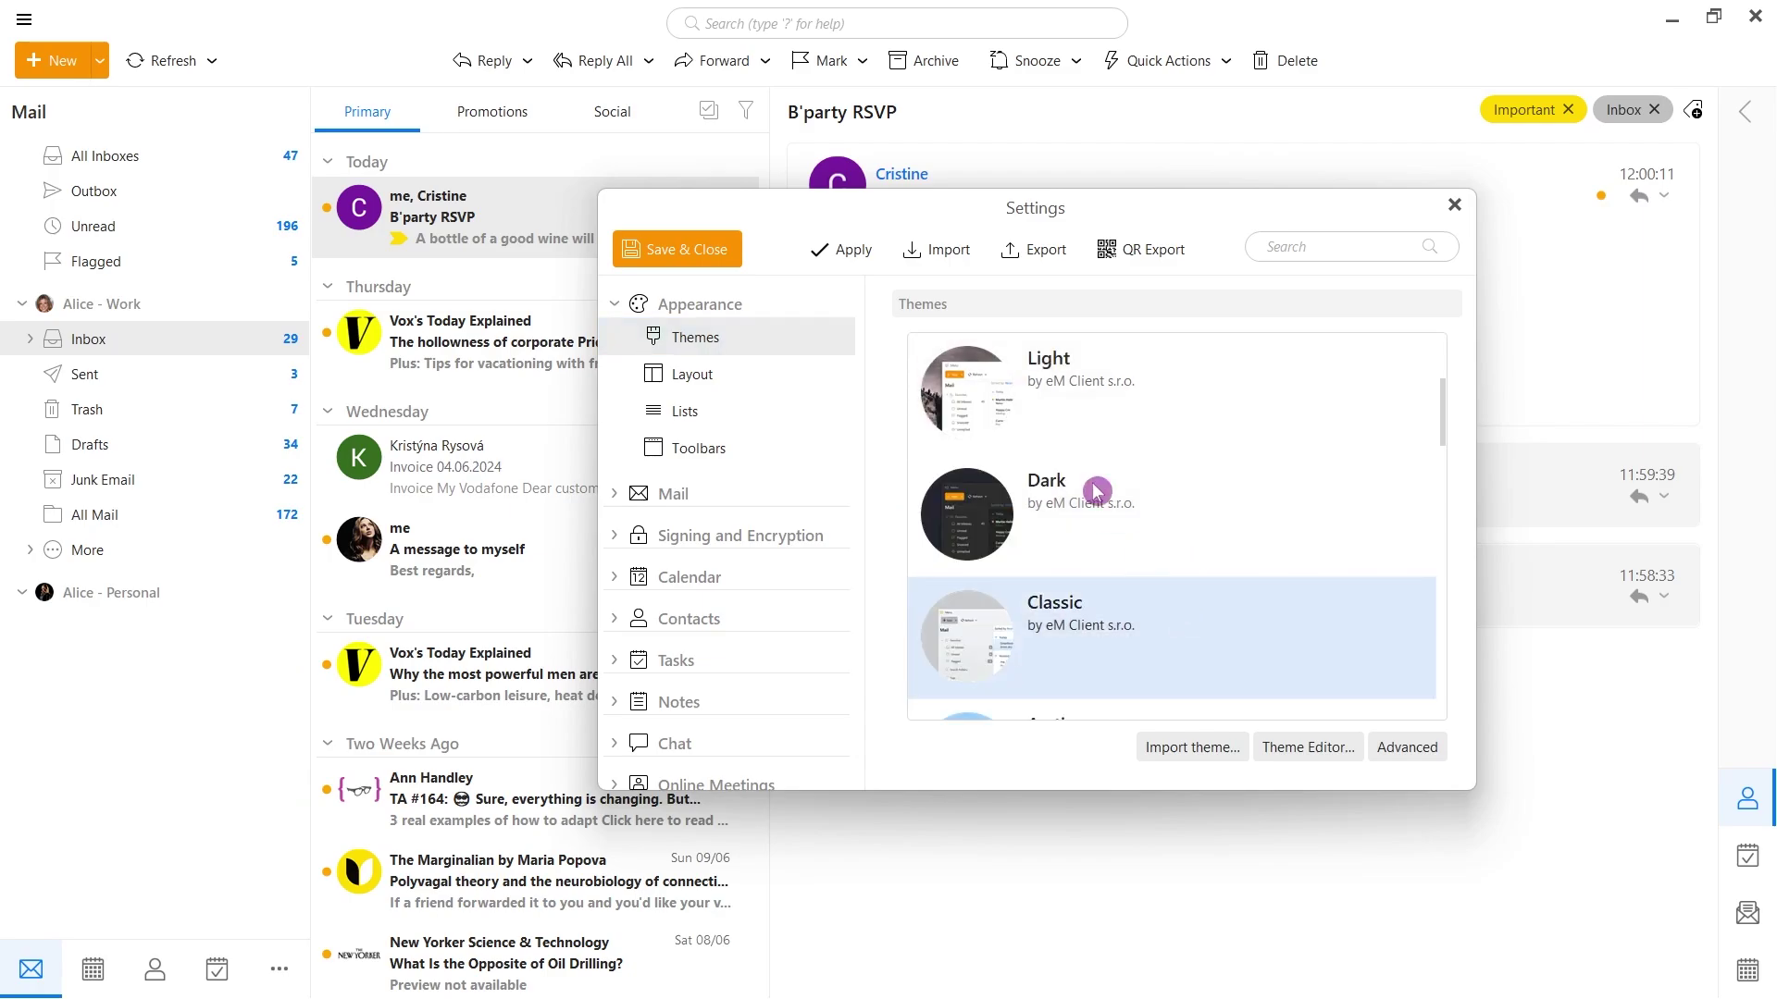
click(845, 249)
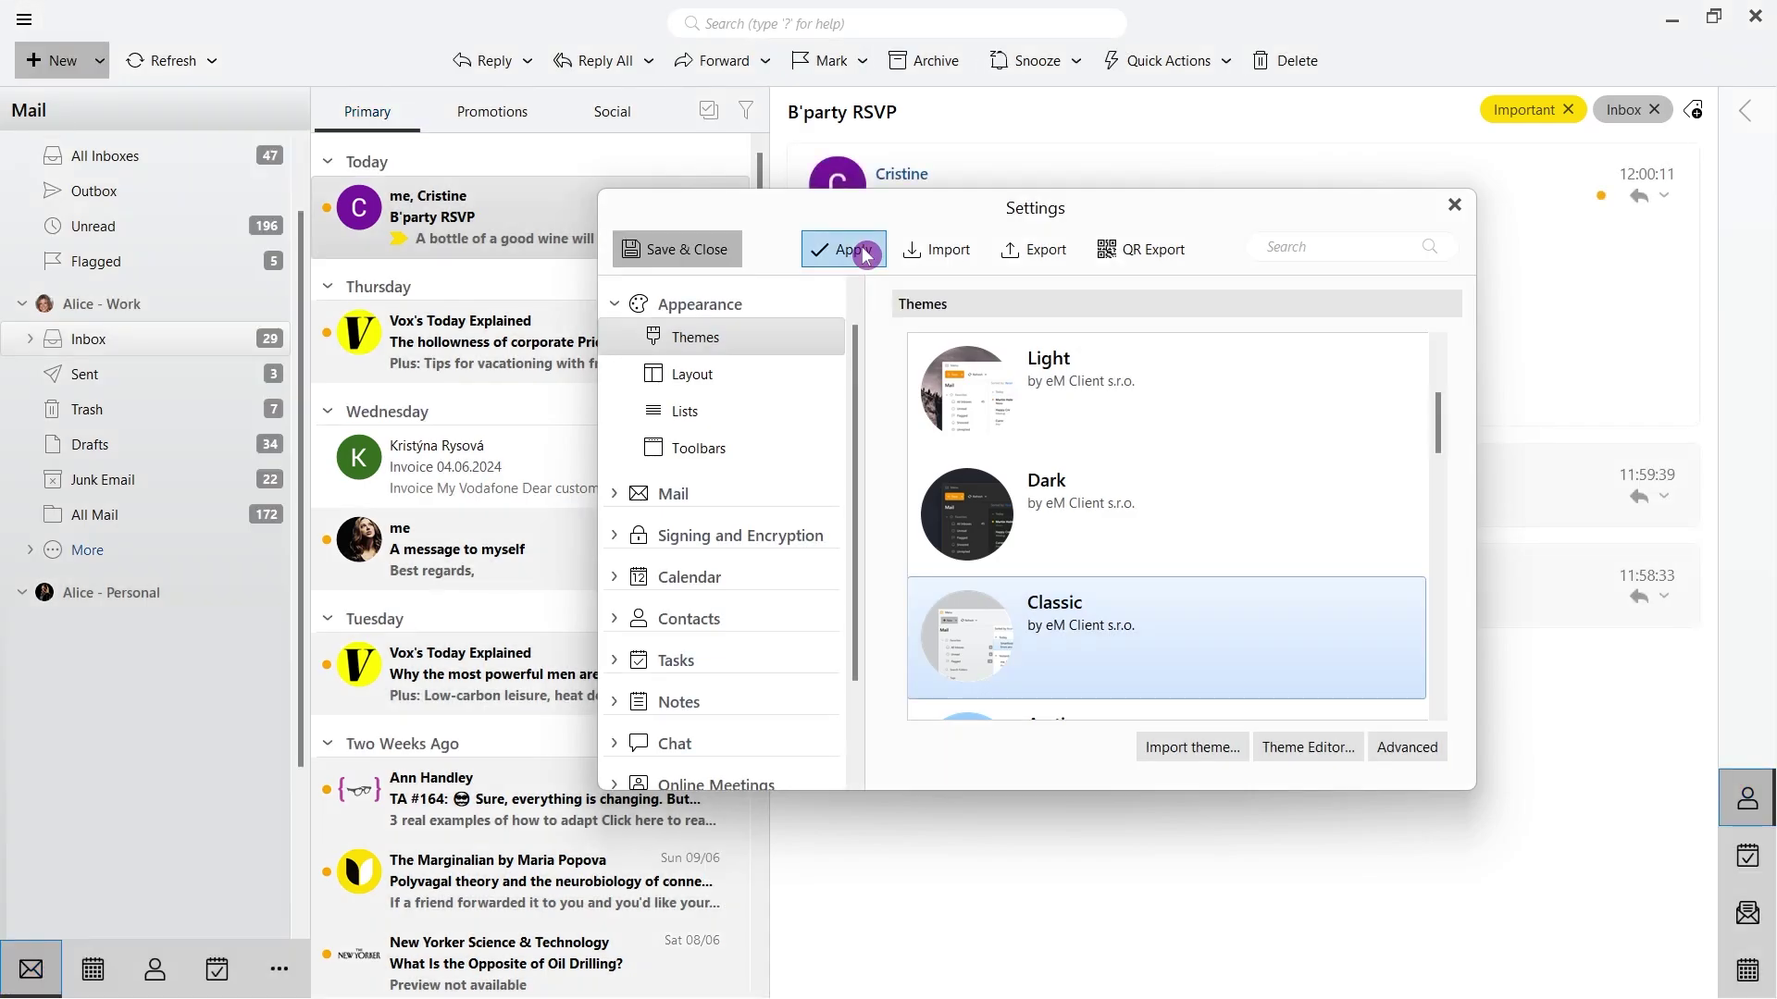
Set Mail > Read highlight colors to 'Use highlight colors defined in theme' and apply
click(864, 255)
click(788, 489)
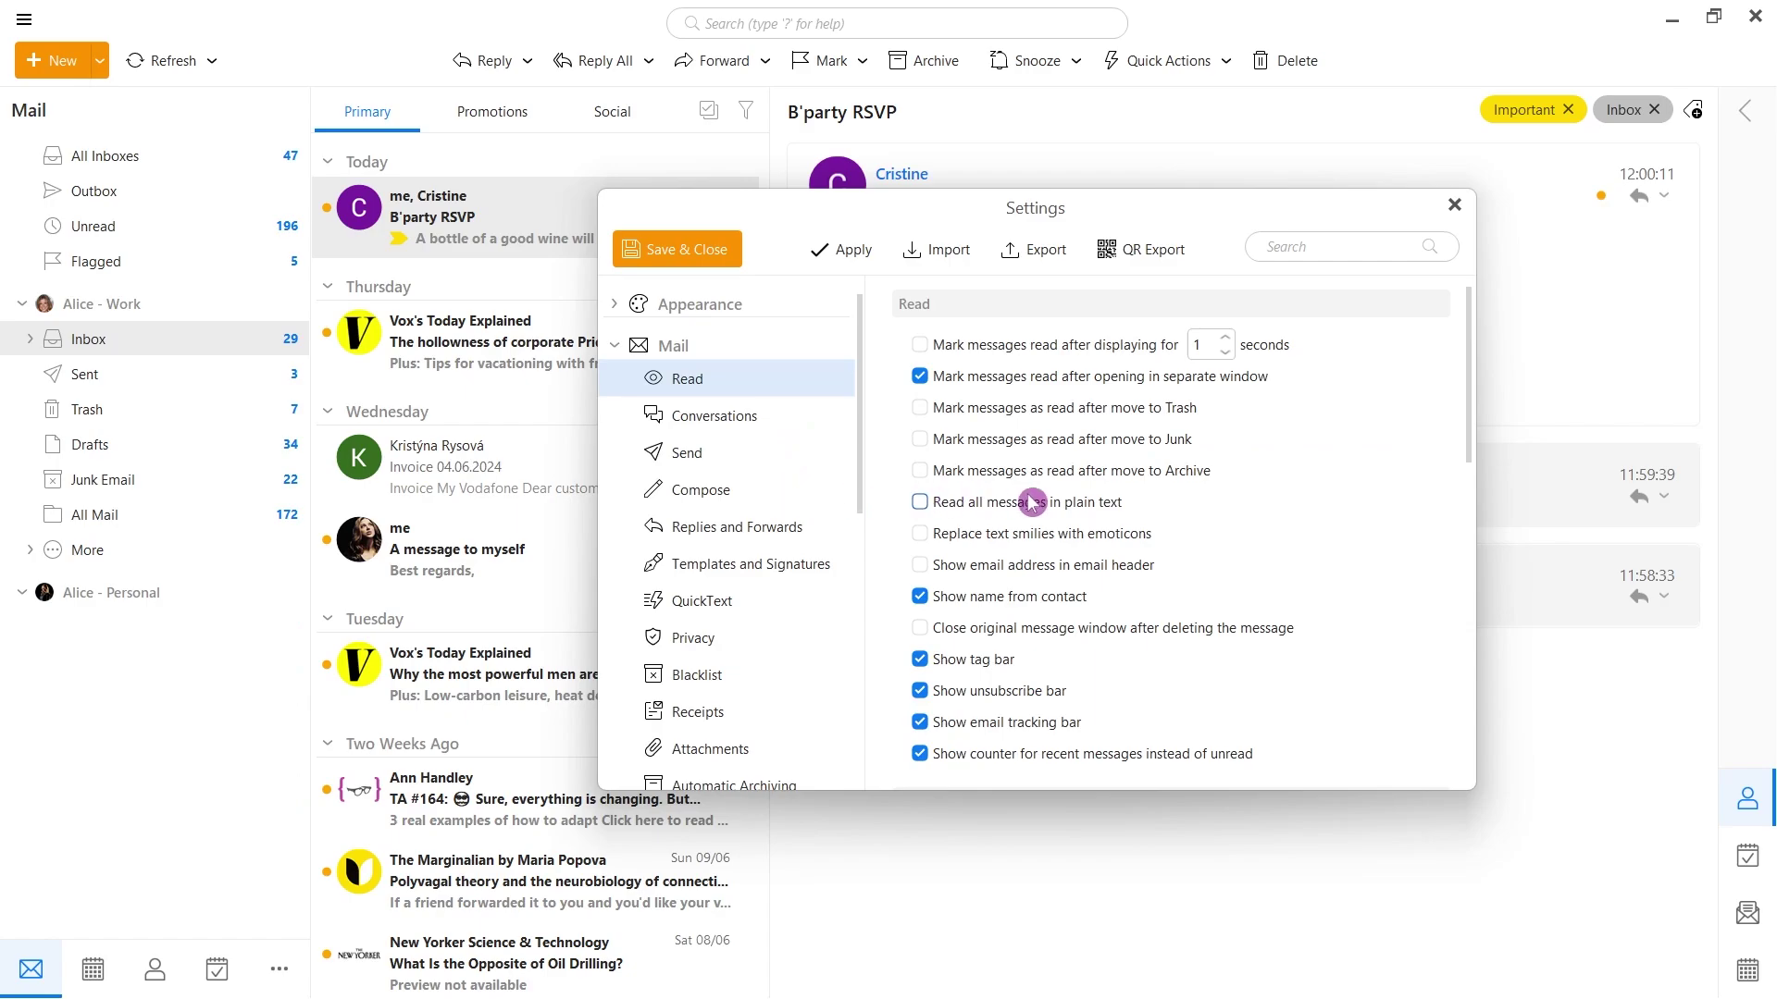
scroll(1314, 556, down, 10)
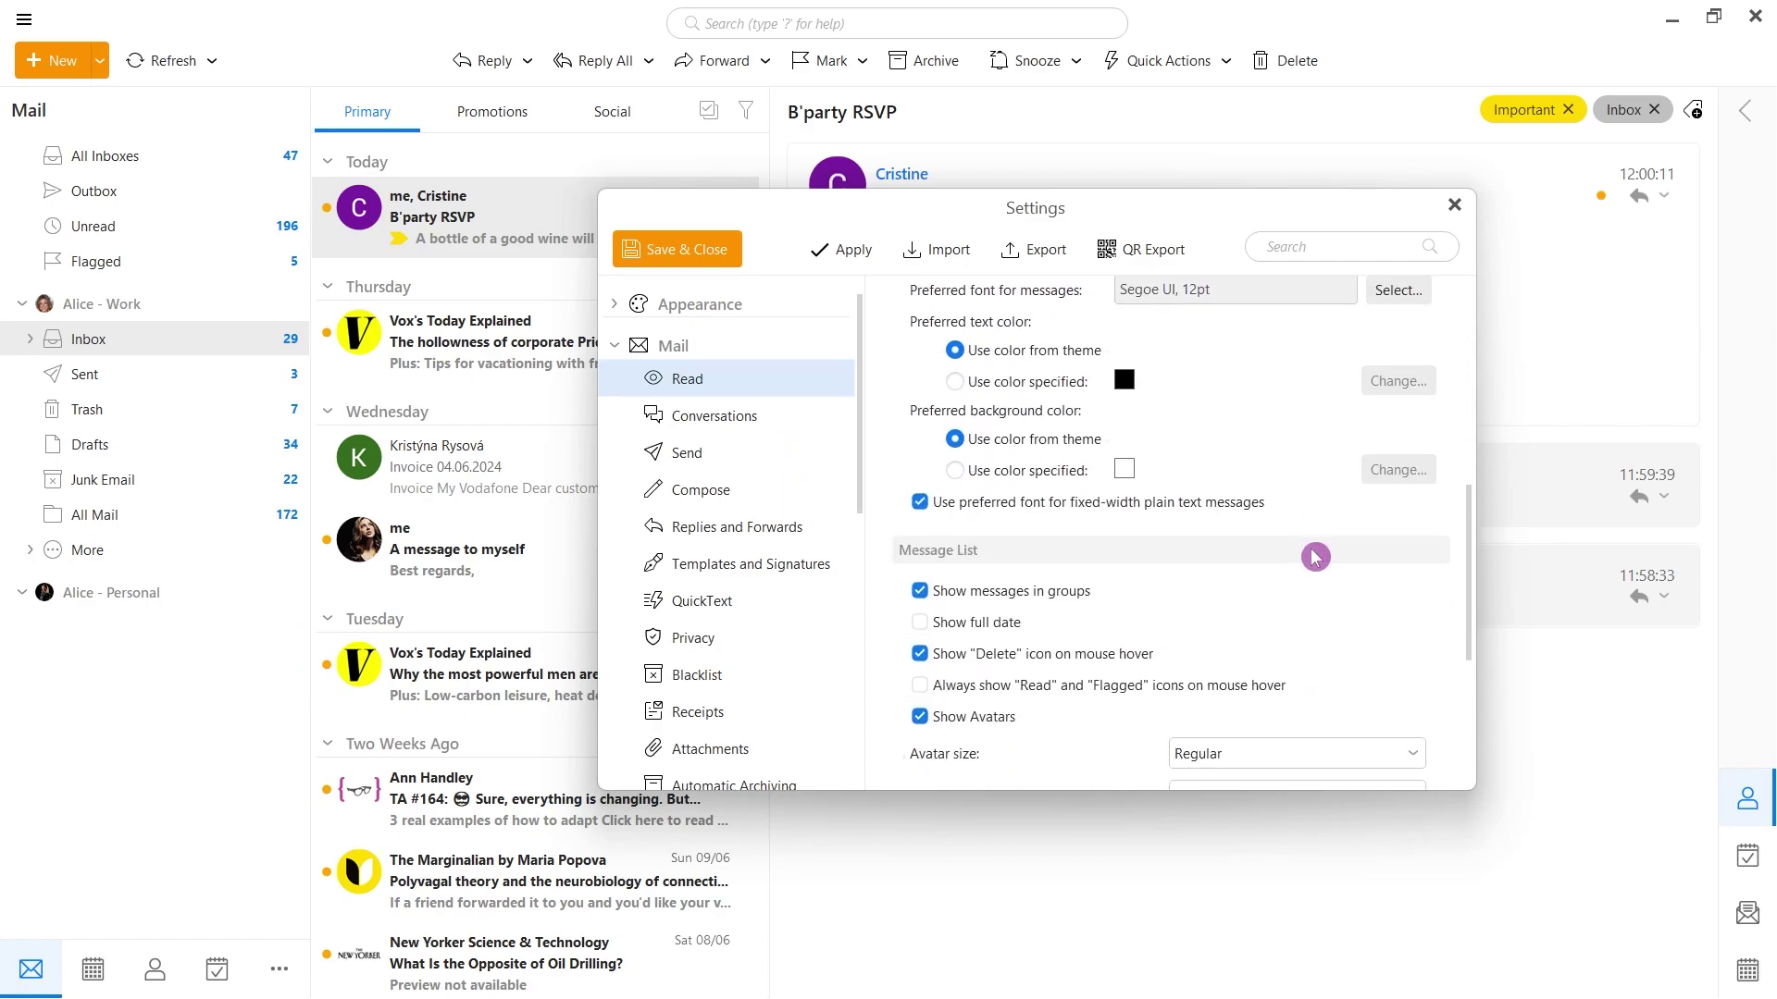
scroll(1314, 556, down, 1)
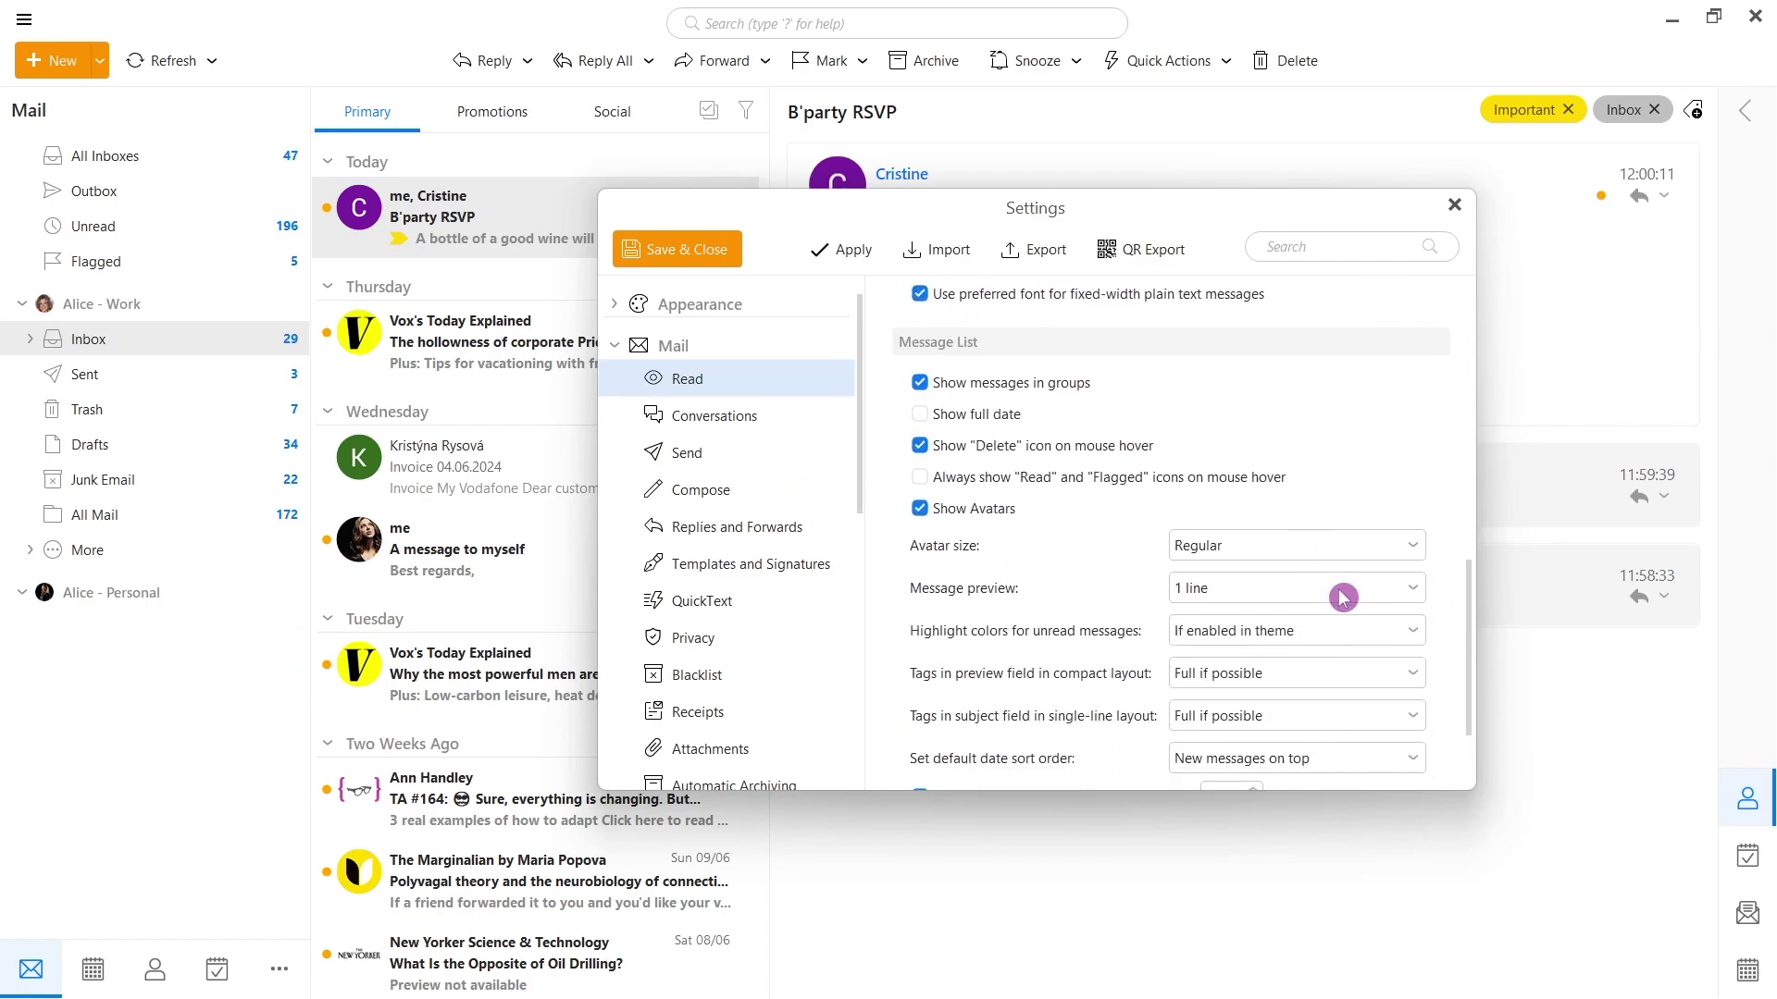
click(1418, 634)
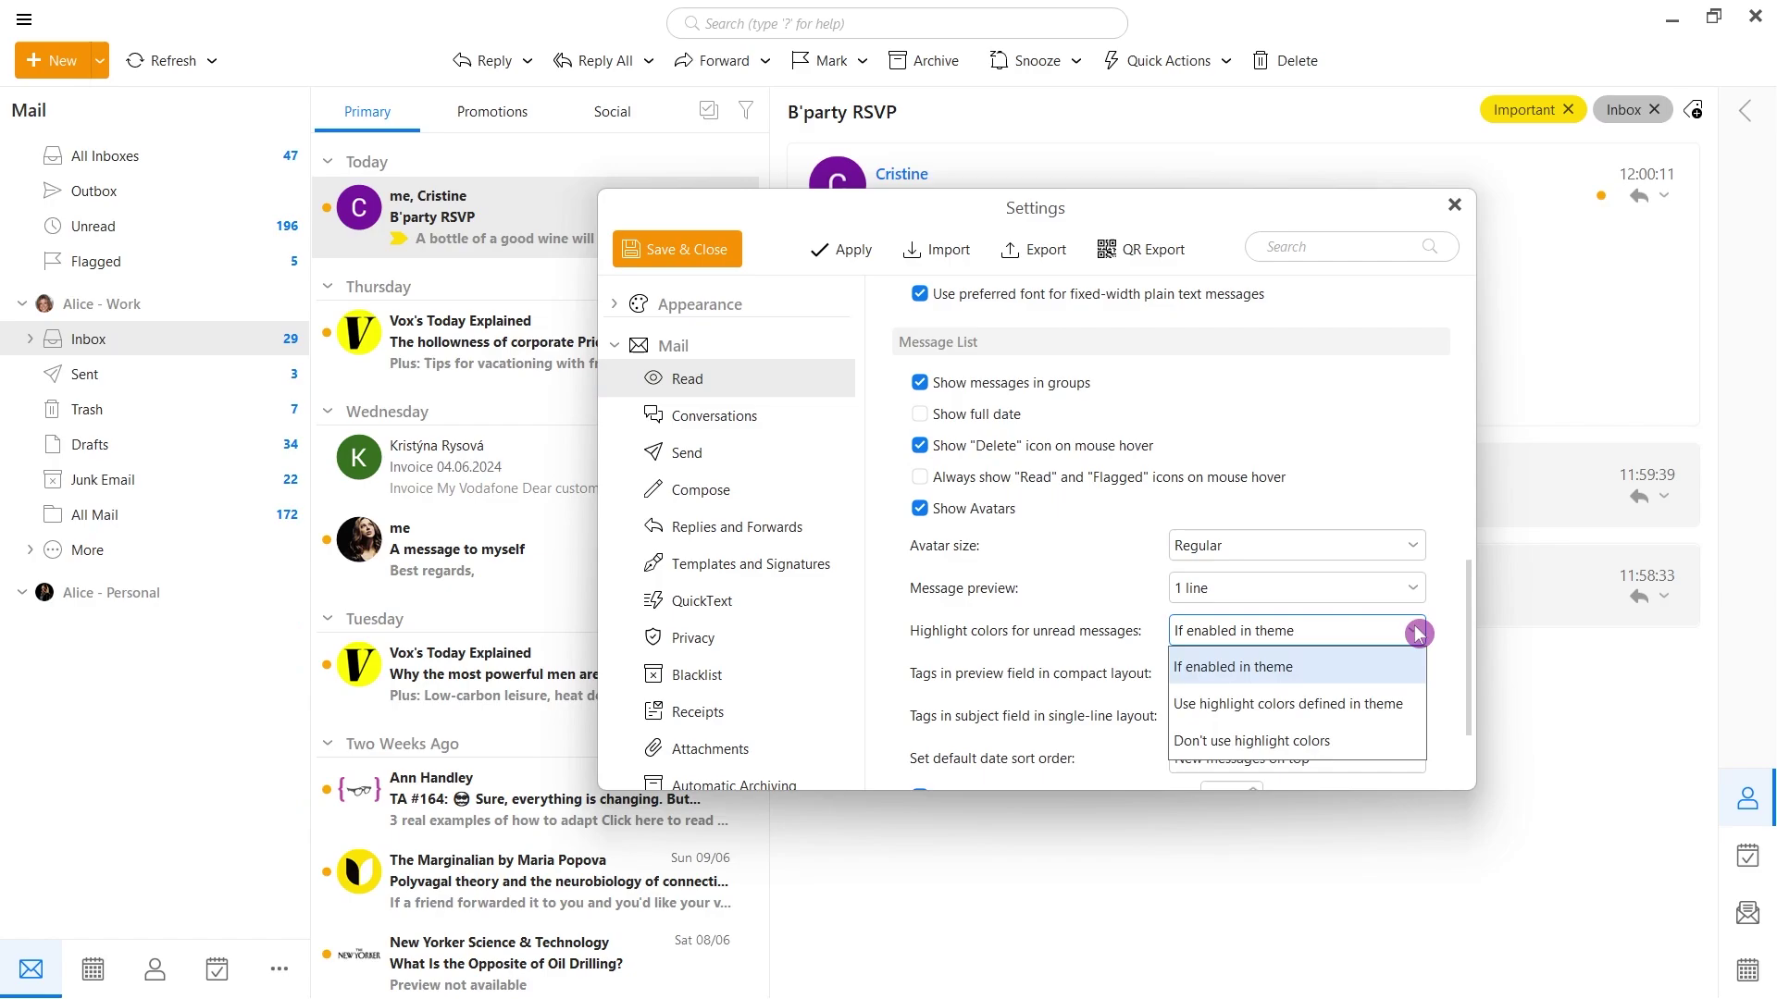
click(1418, 704)
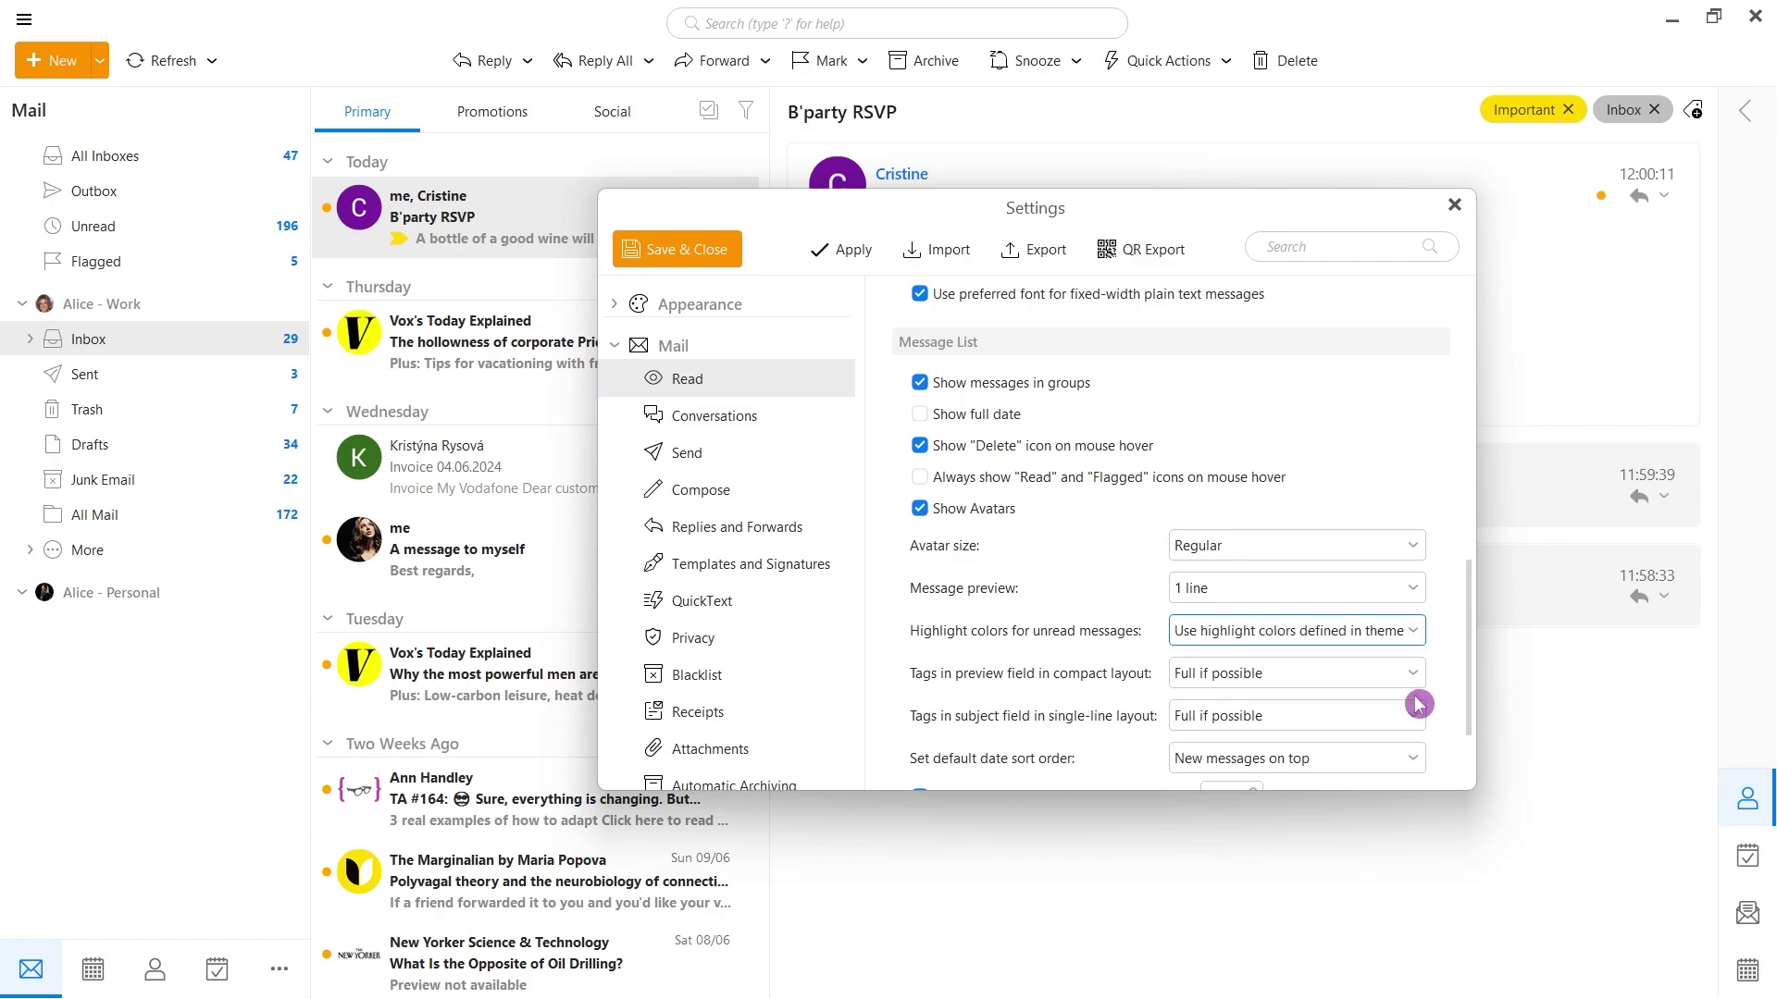
click(822, 250)
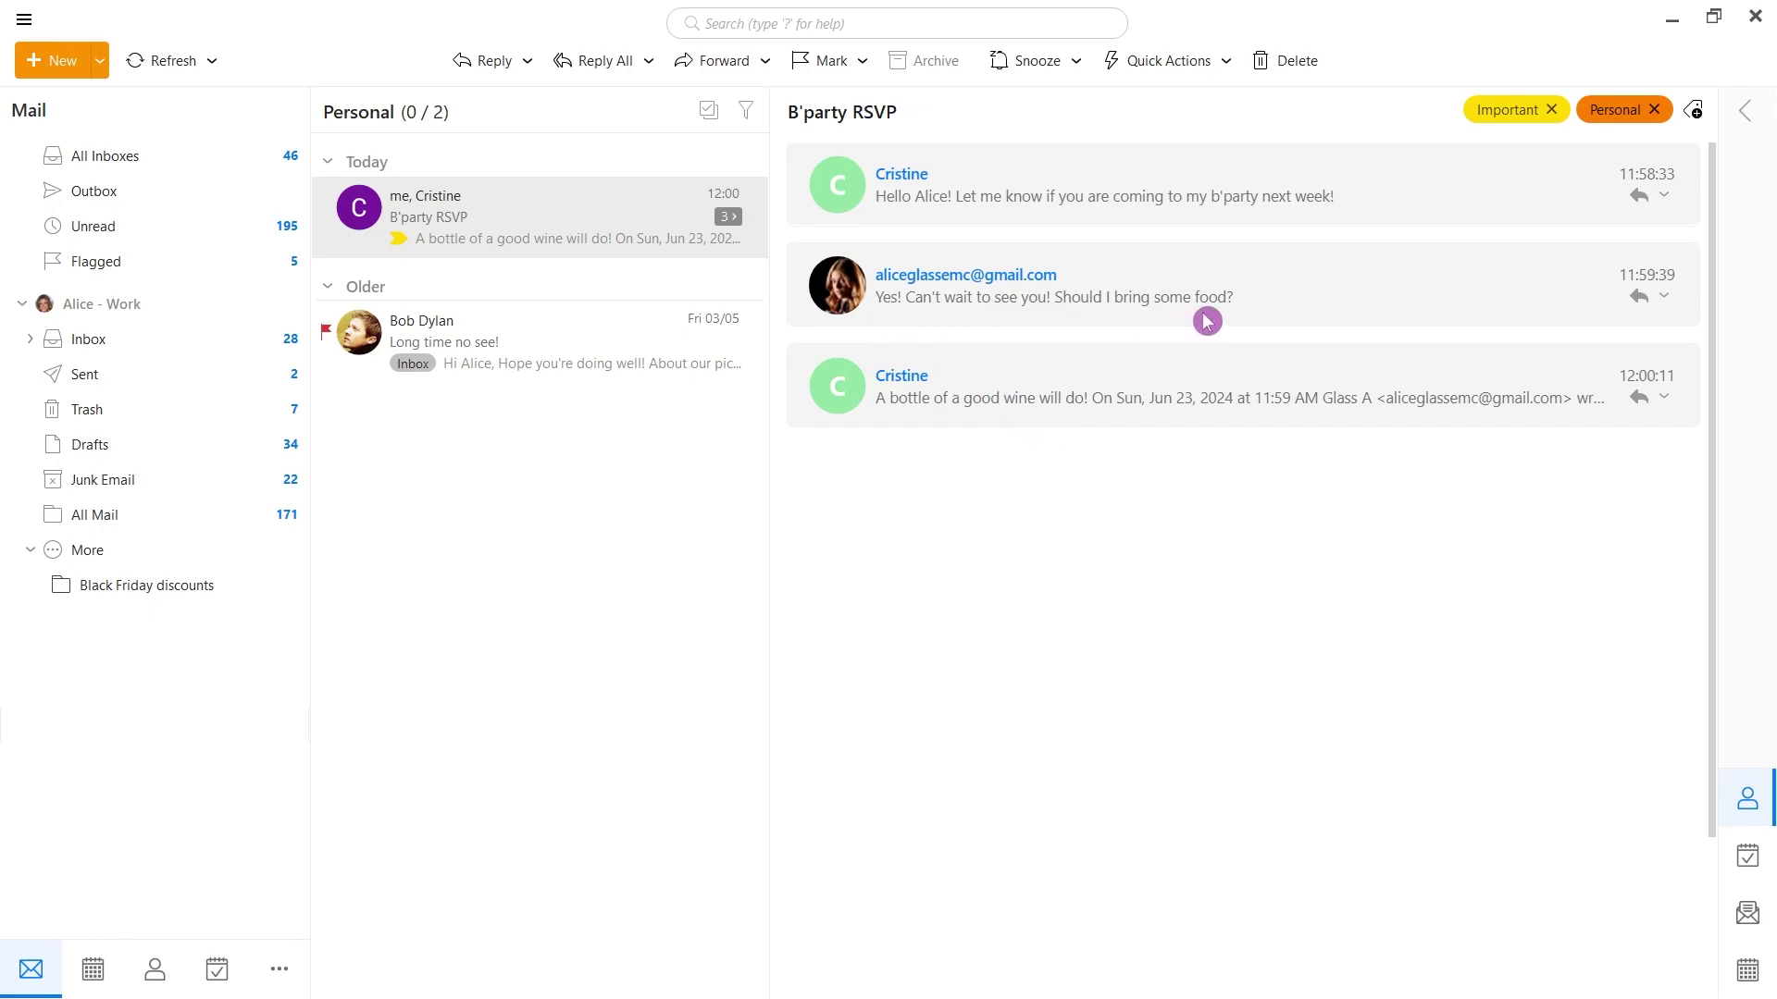
Set View > Conversations to Latest on Top so newest messages appear first
click(991, 415)
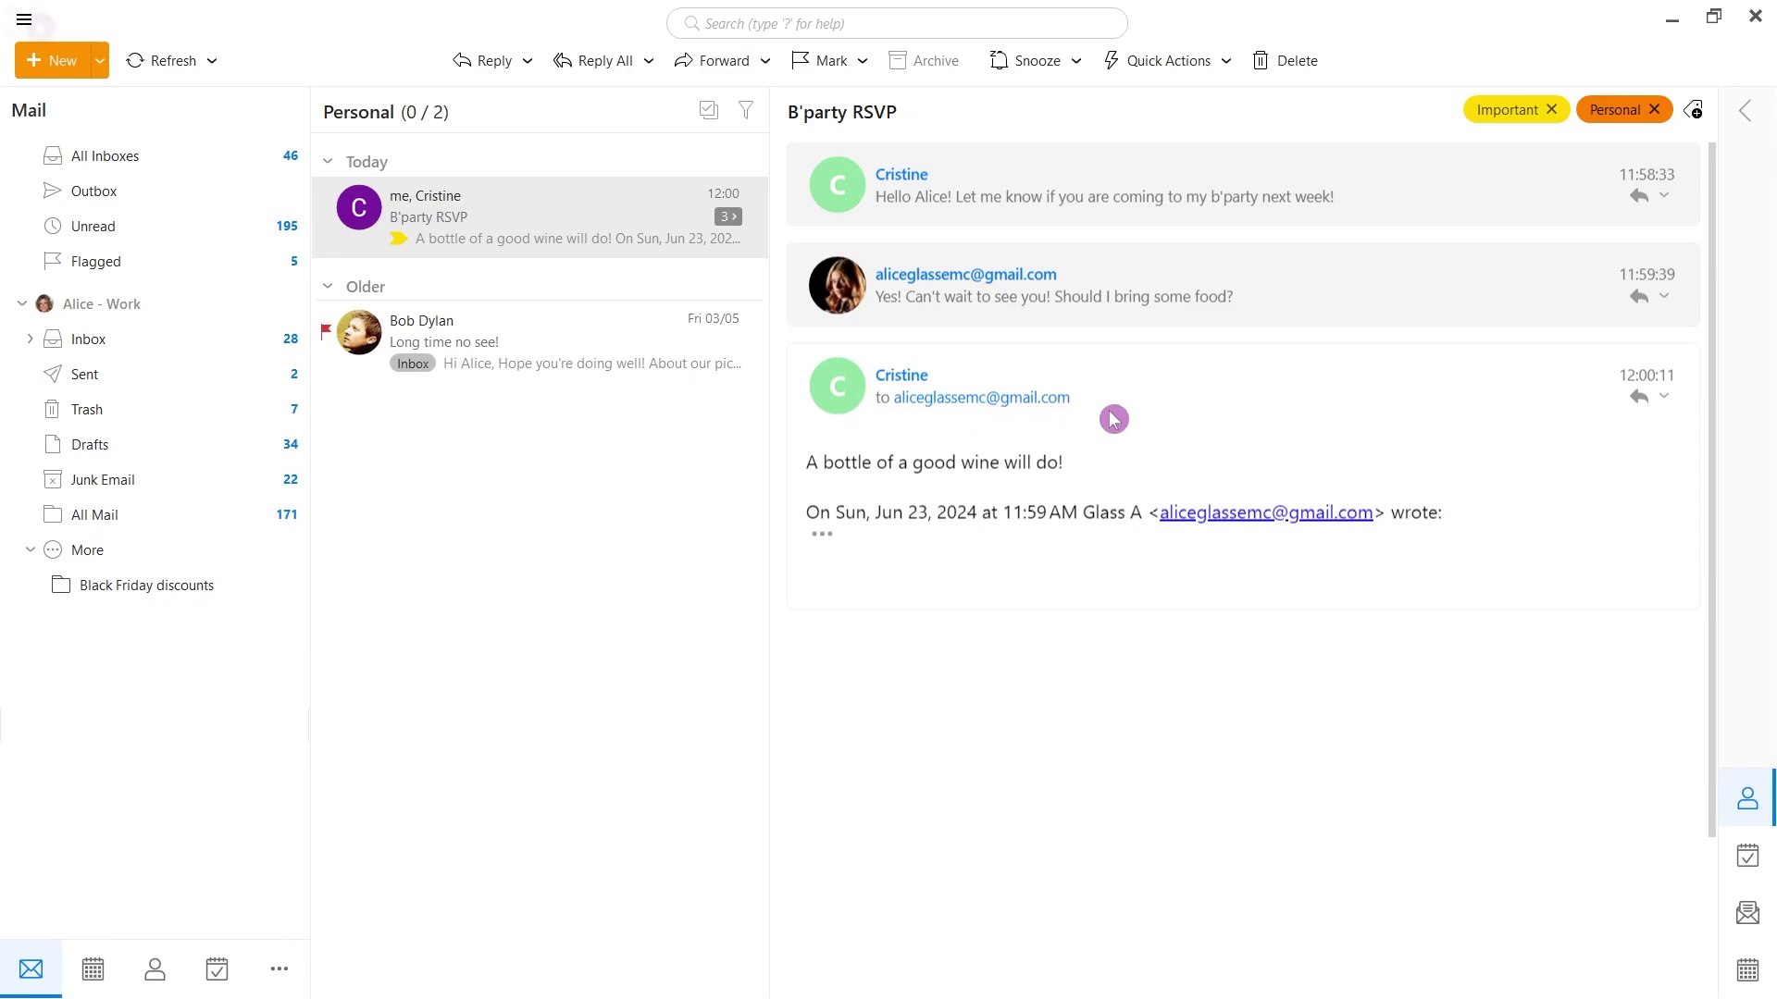
click(35, 22)
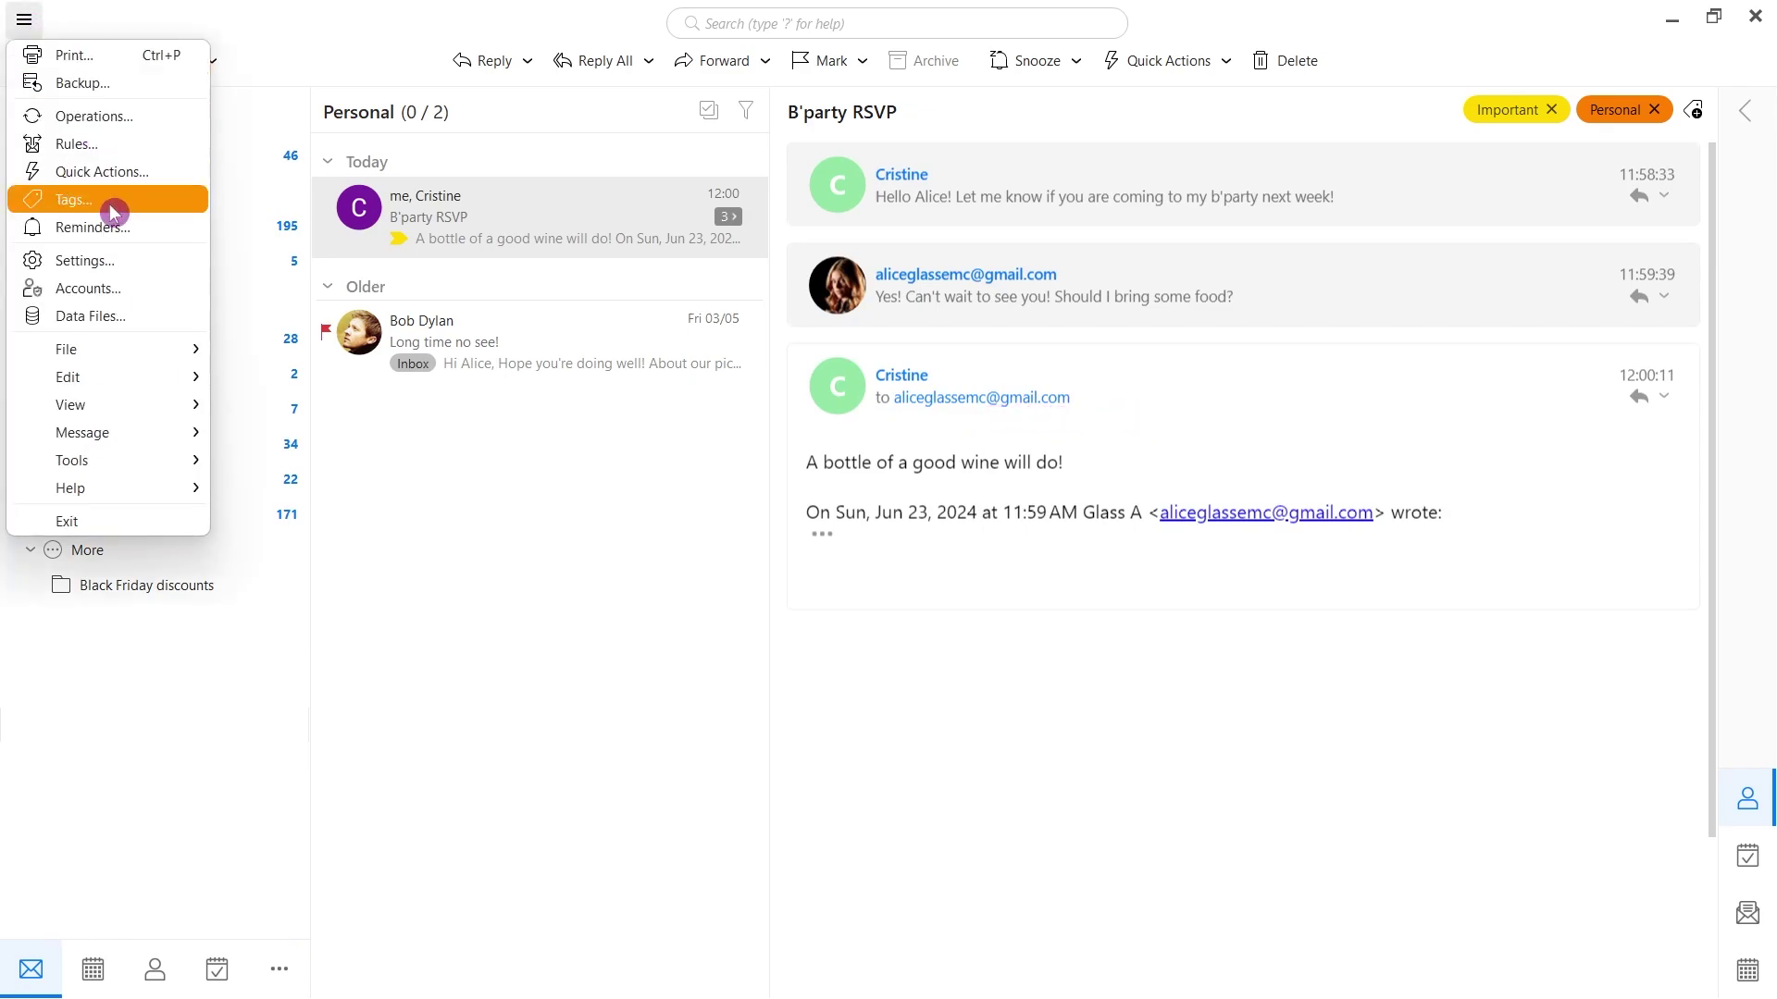
mouse_move(127, 402)
mouse_move(389, 494)
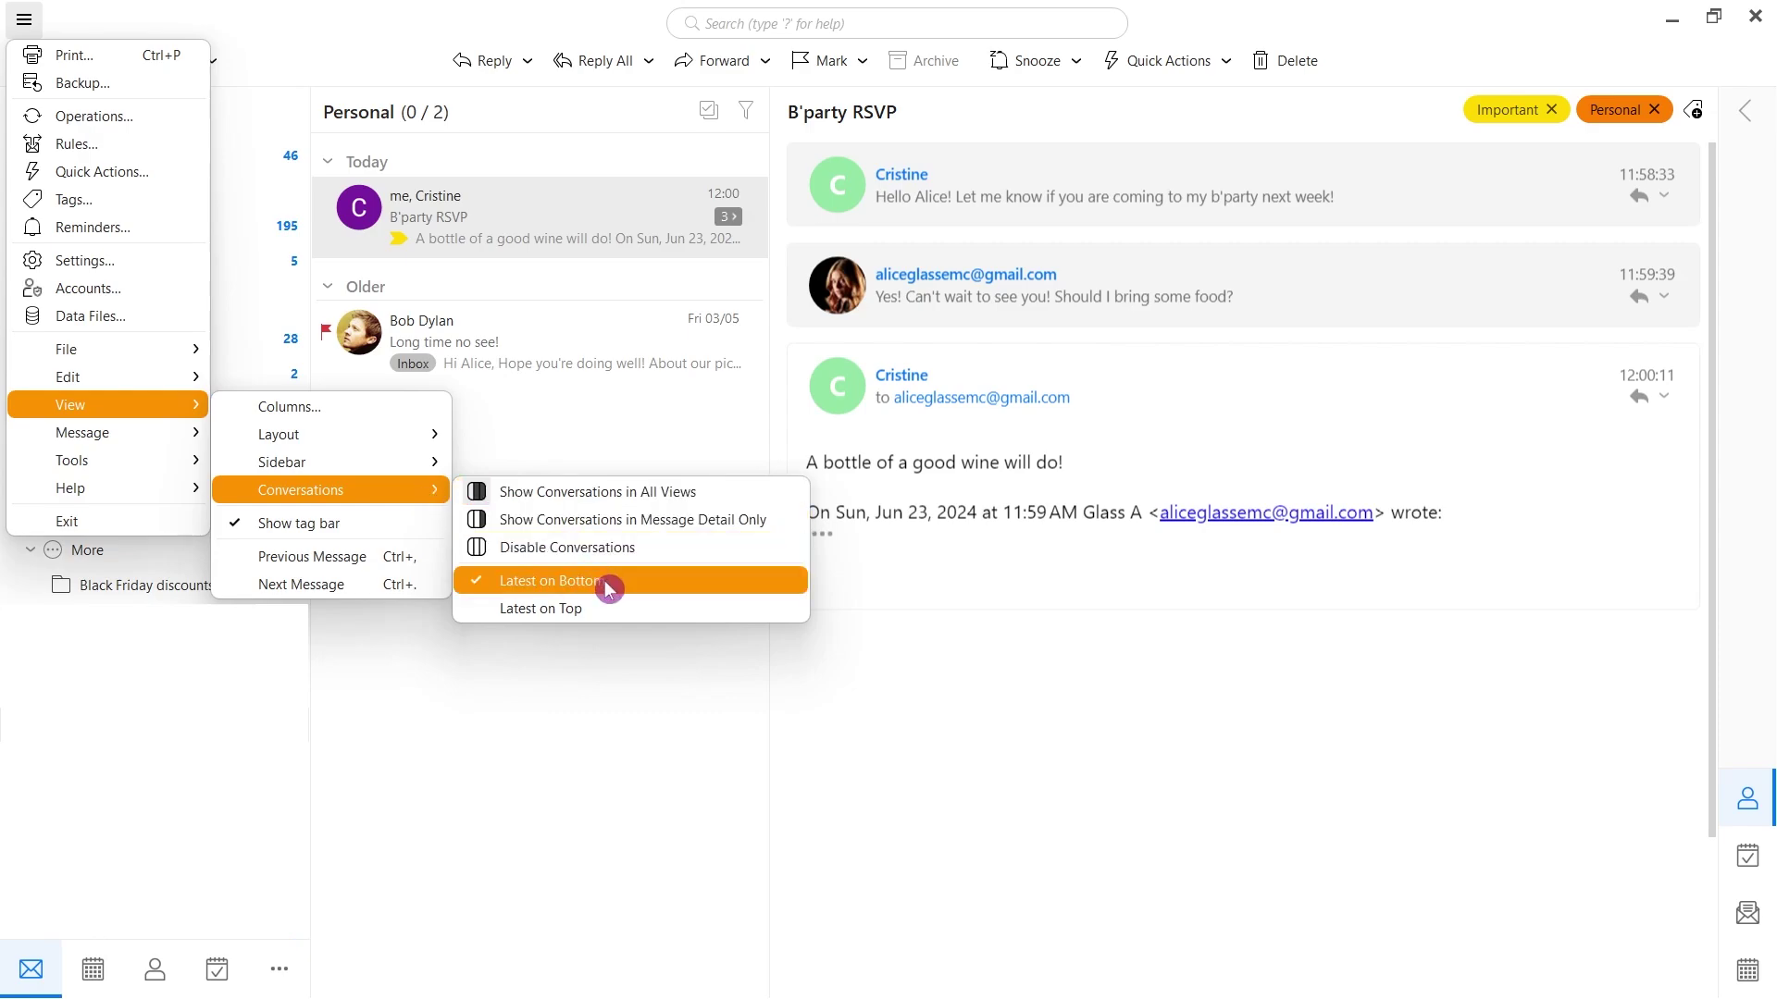
click(615, 610)
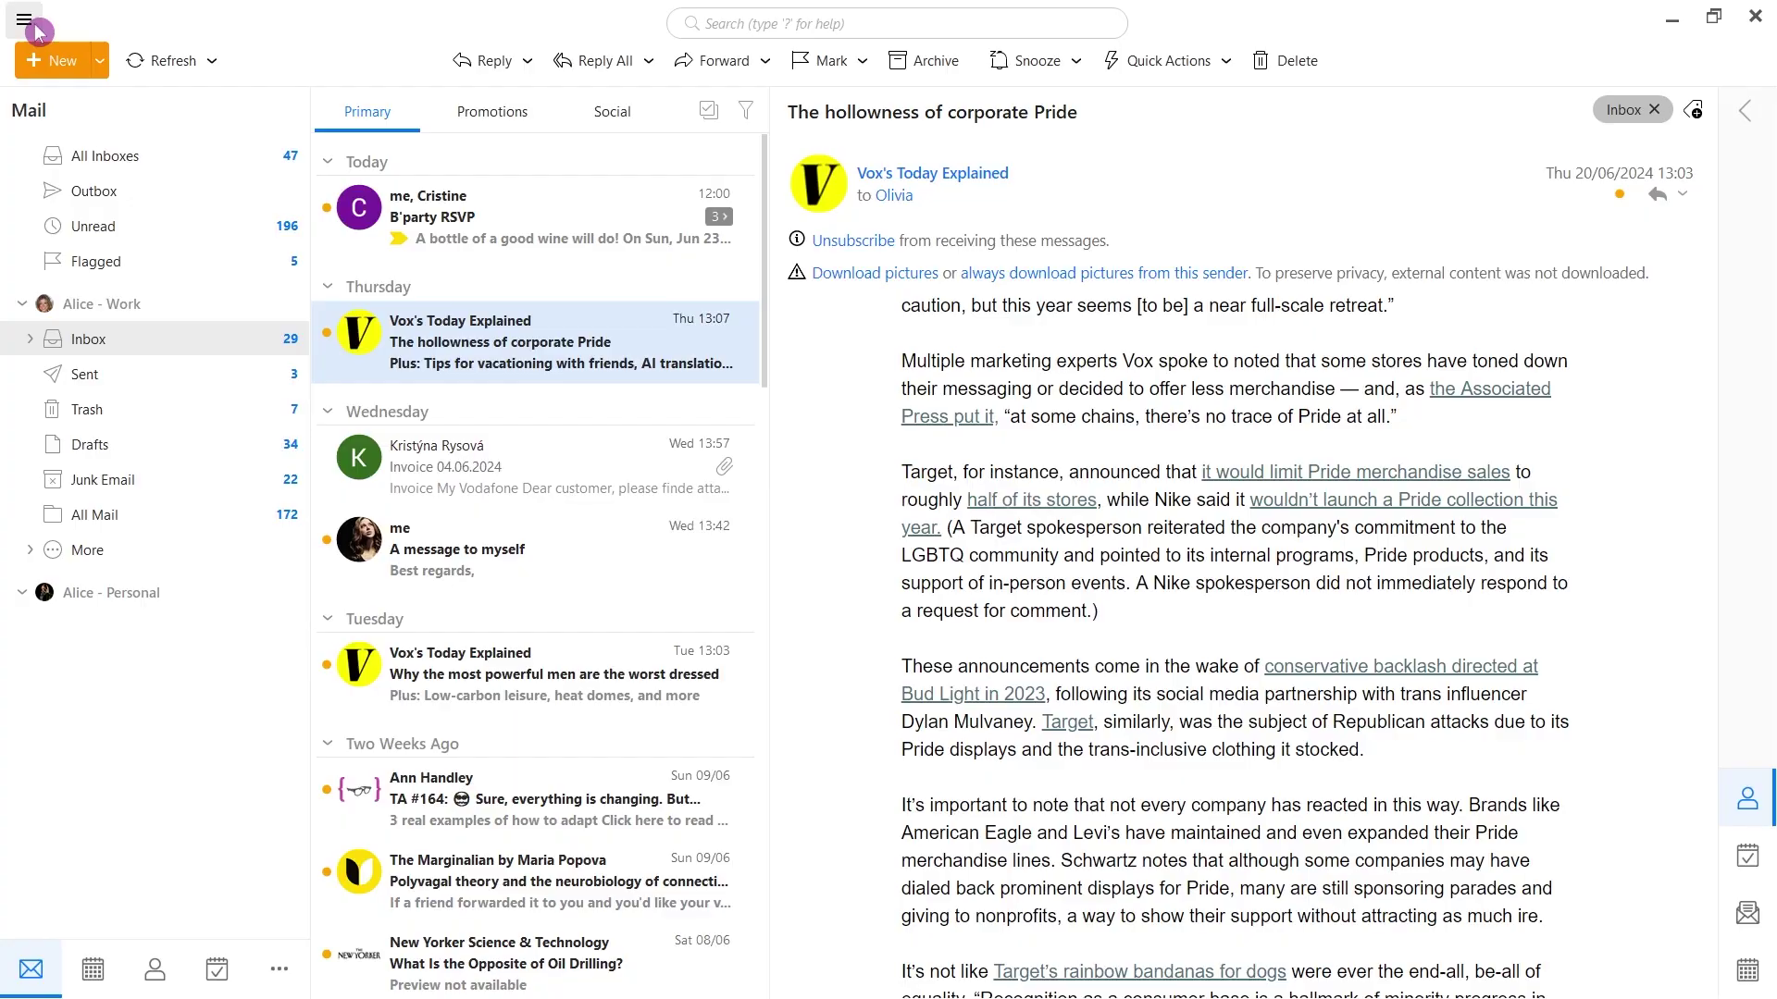
Start a new quick action whose first step moves the message to the Personal folder
click(37, 31)
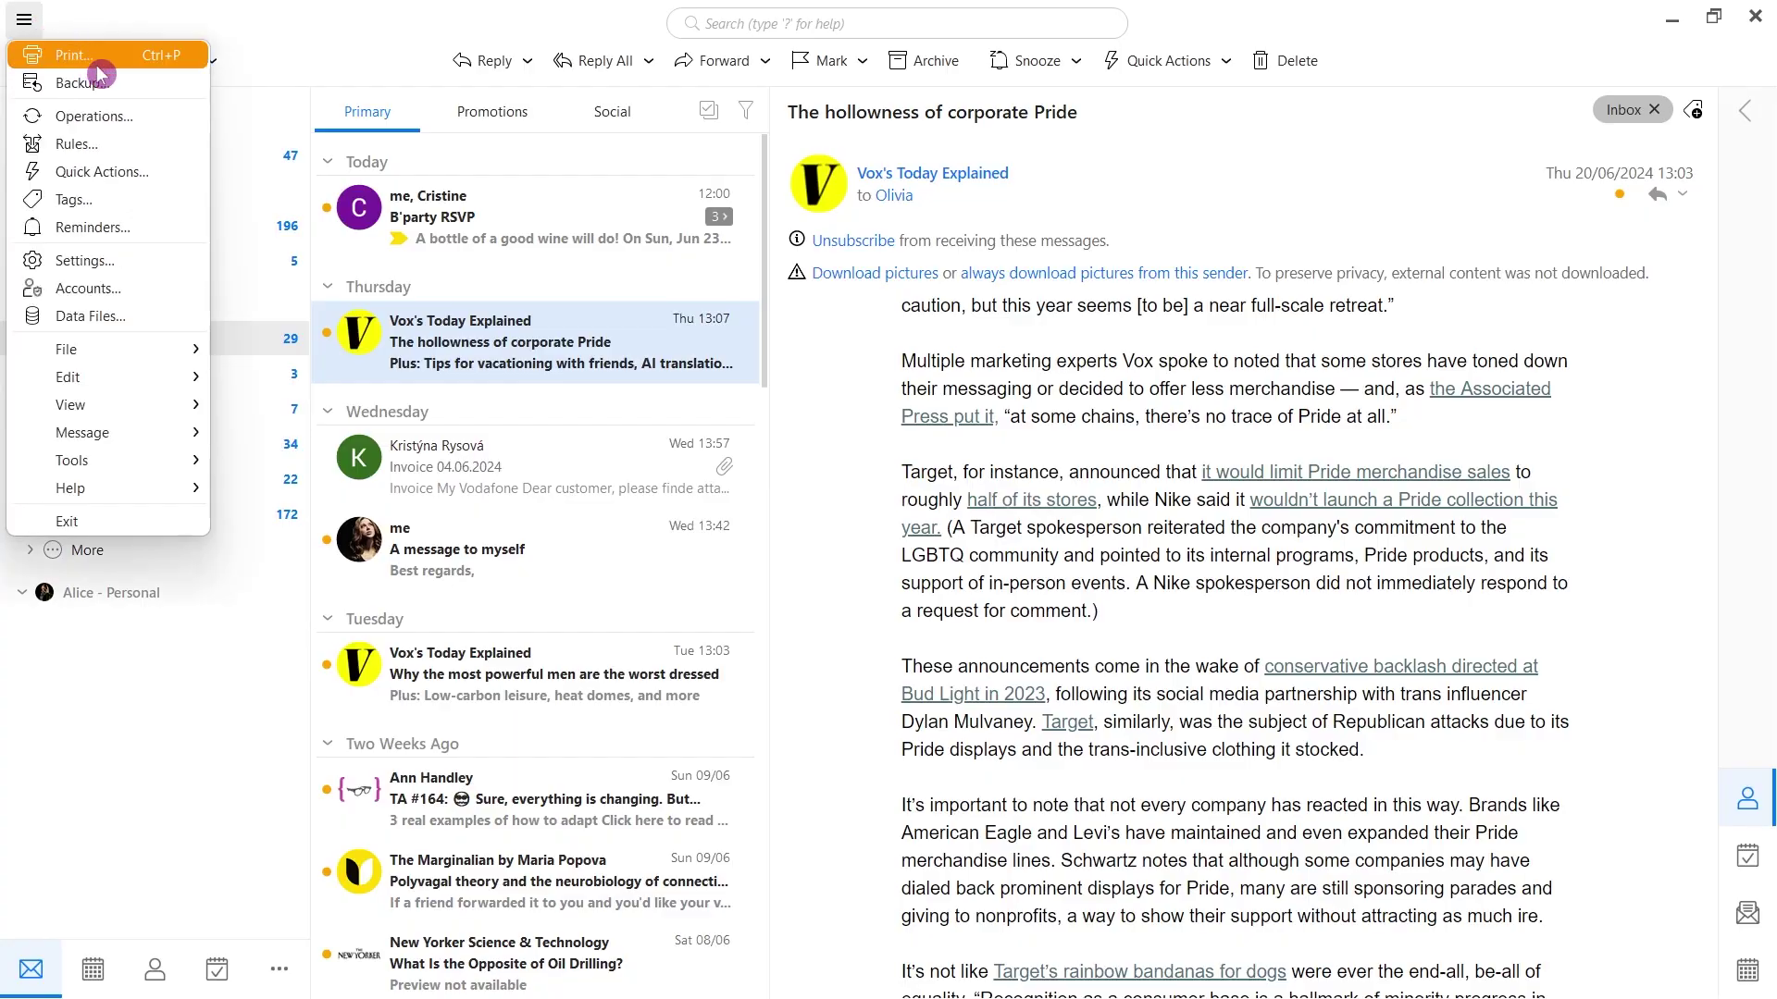
click(176, 171)
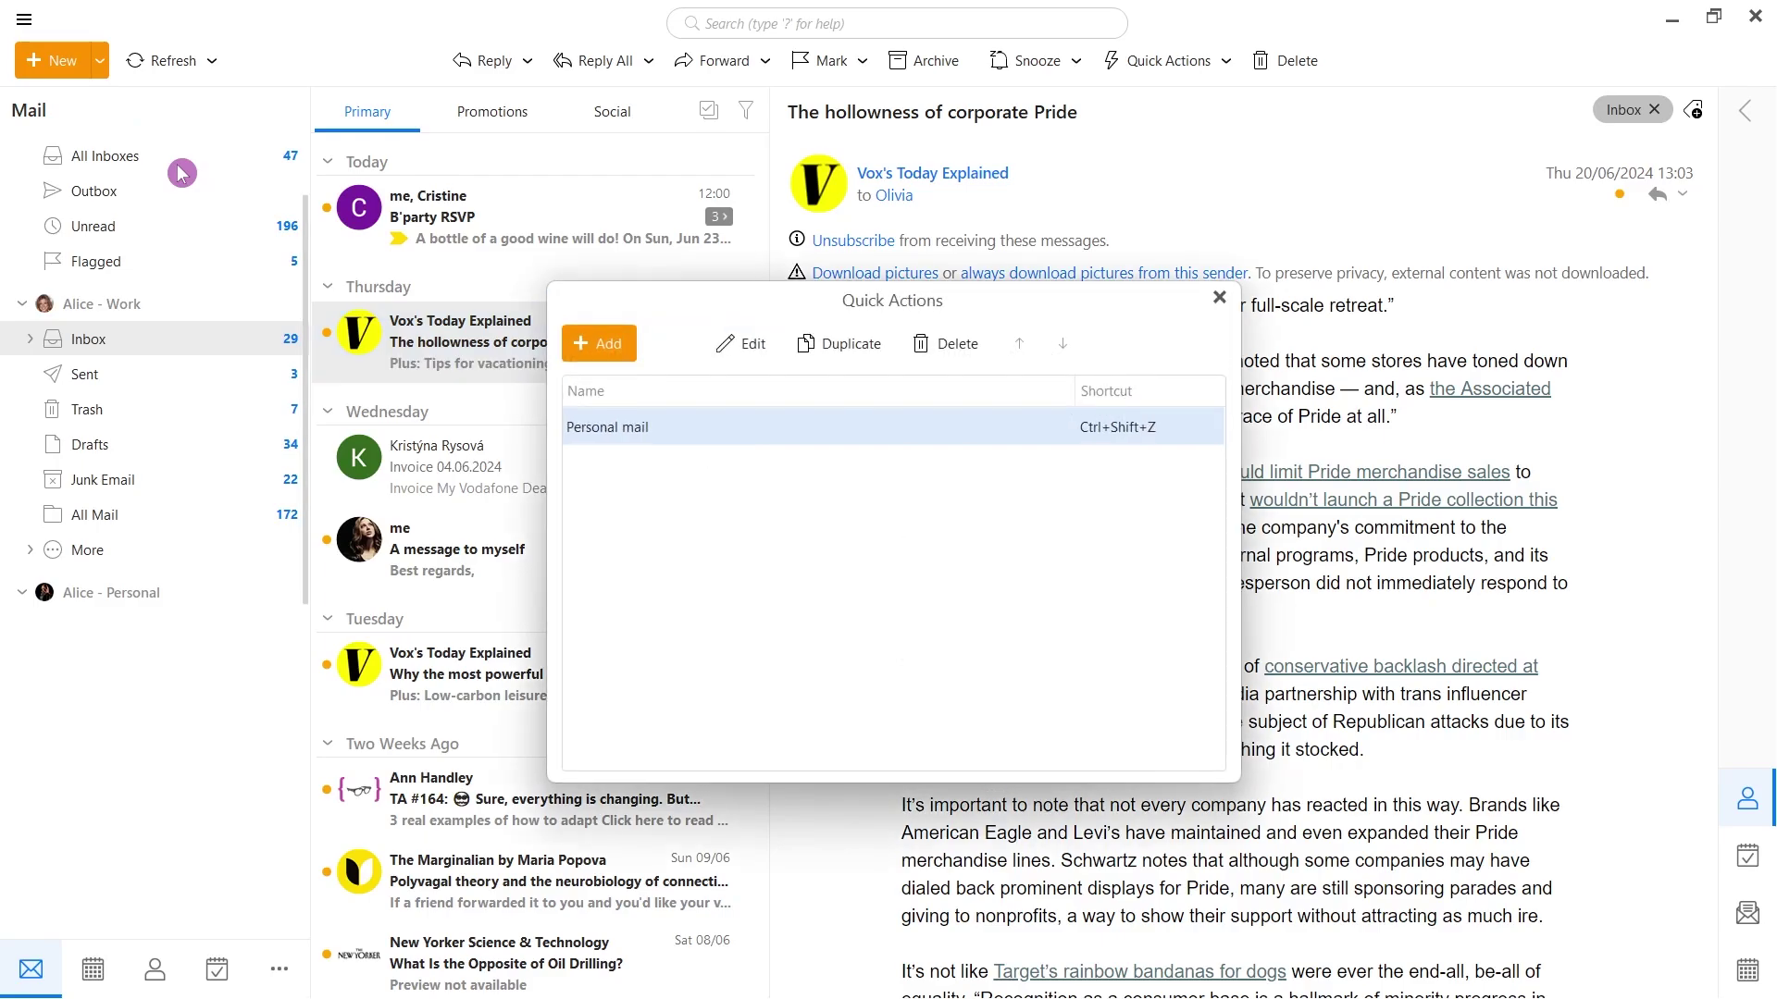
click(581, 345)
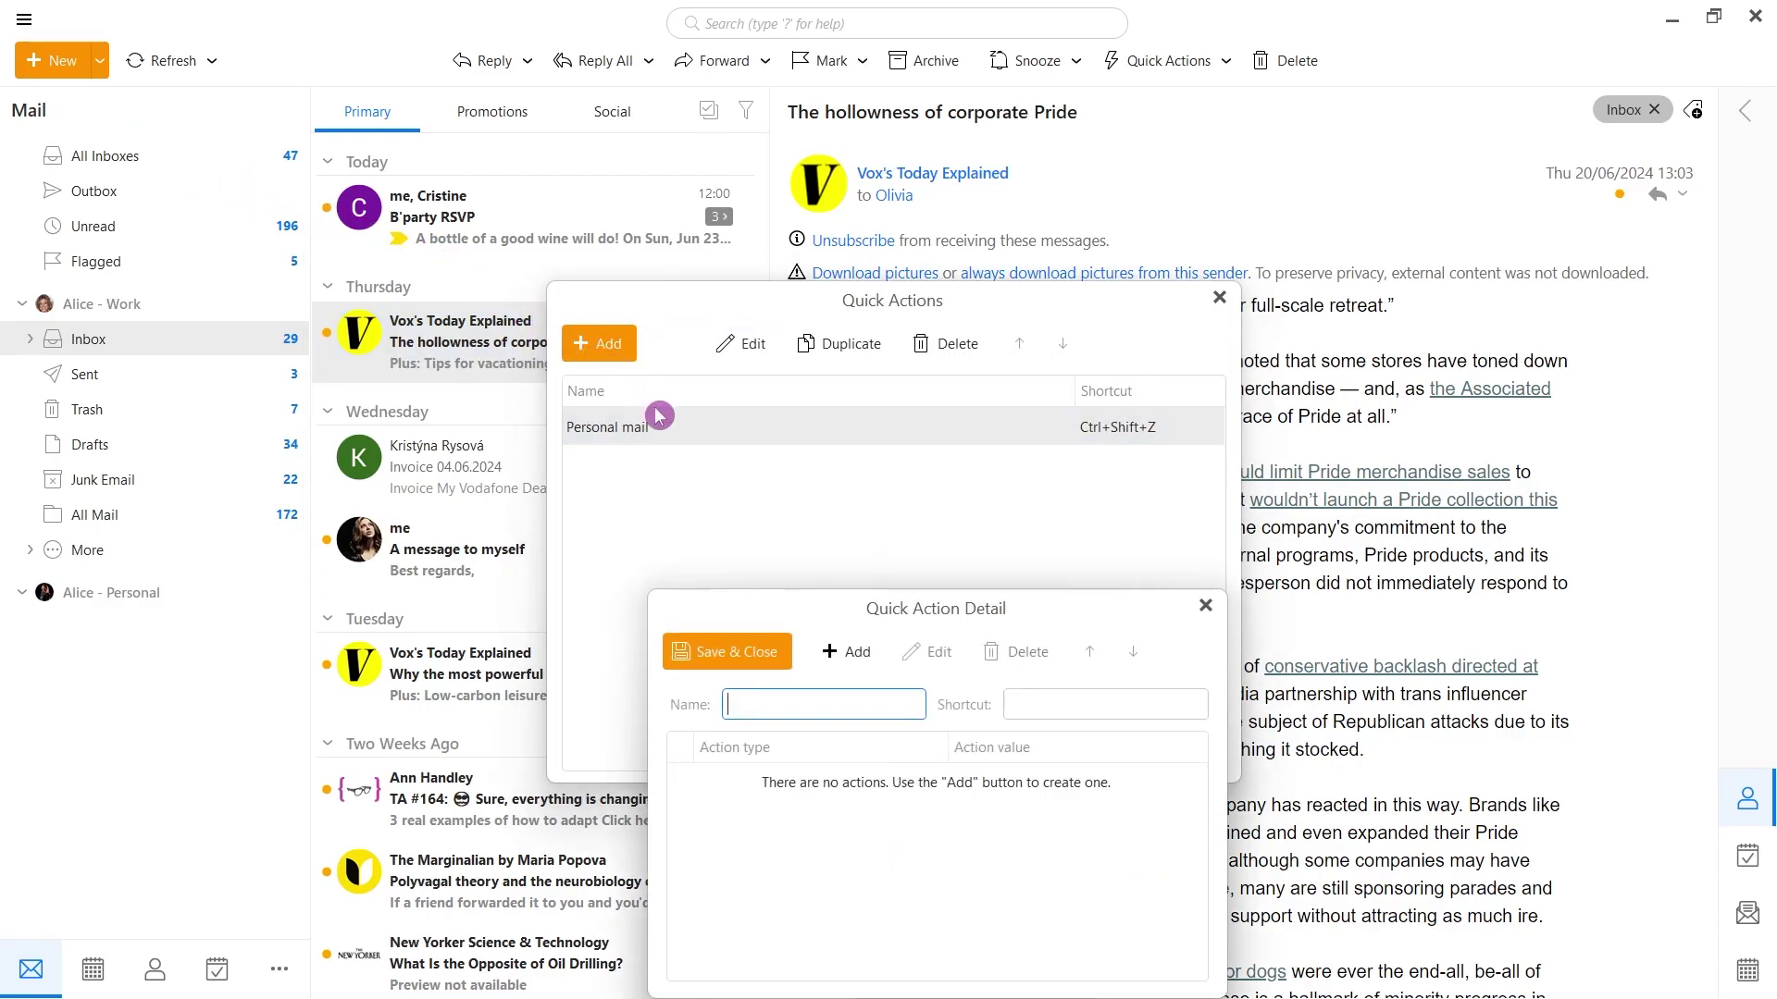
click(827, 654)
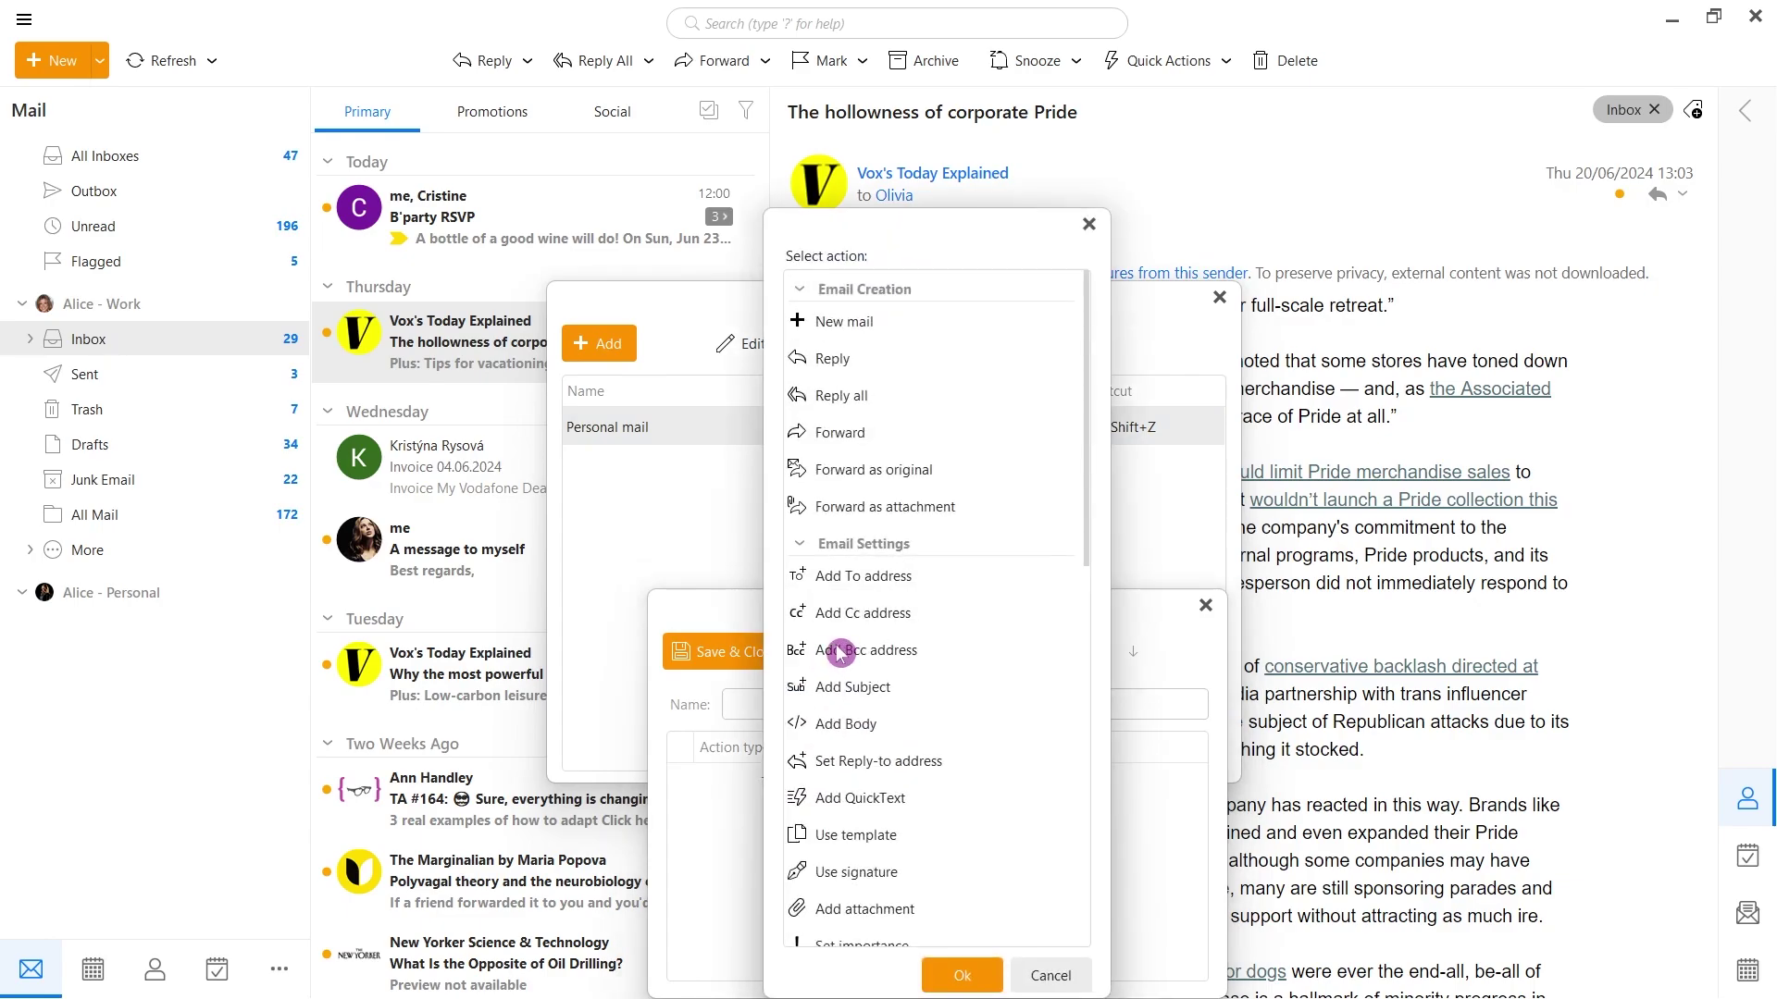
scroll(892, 690, down, 4)
click(942, 694)
click(962, 975)
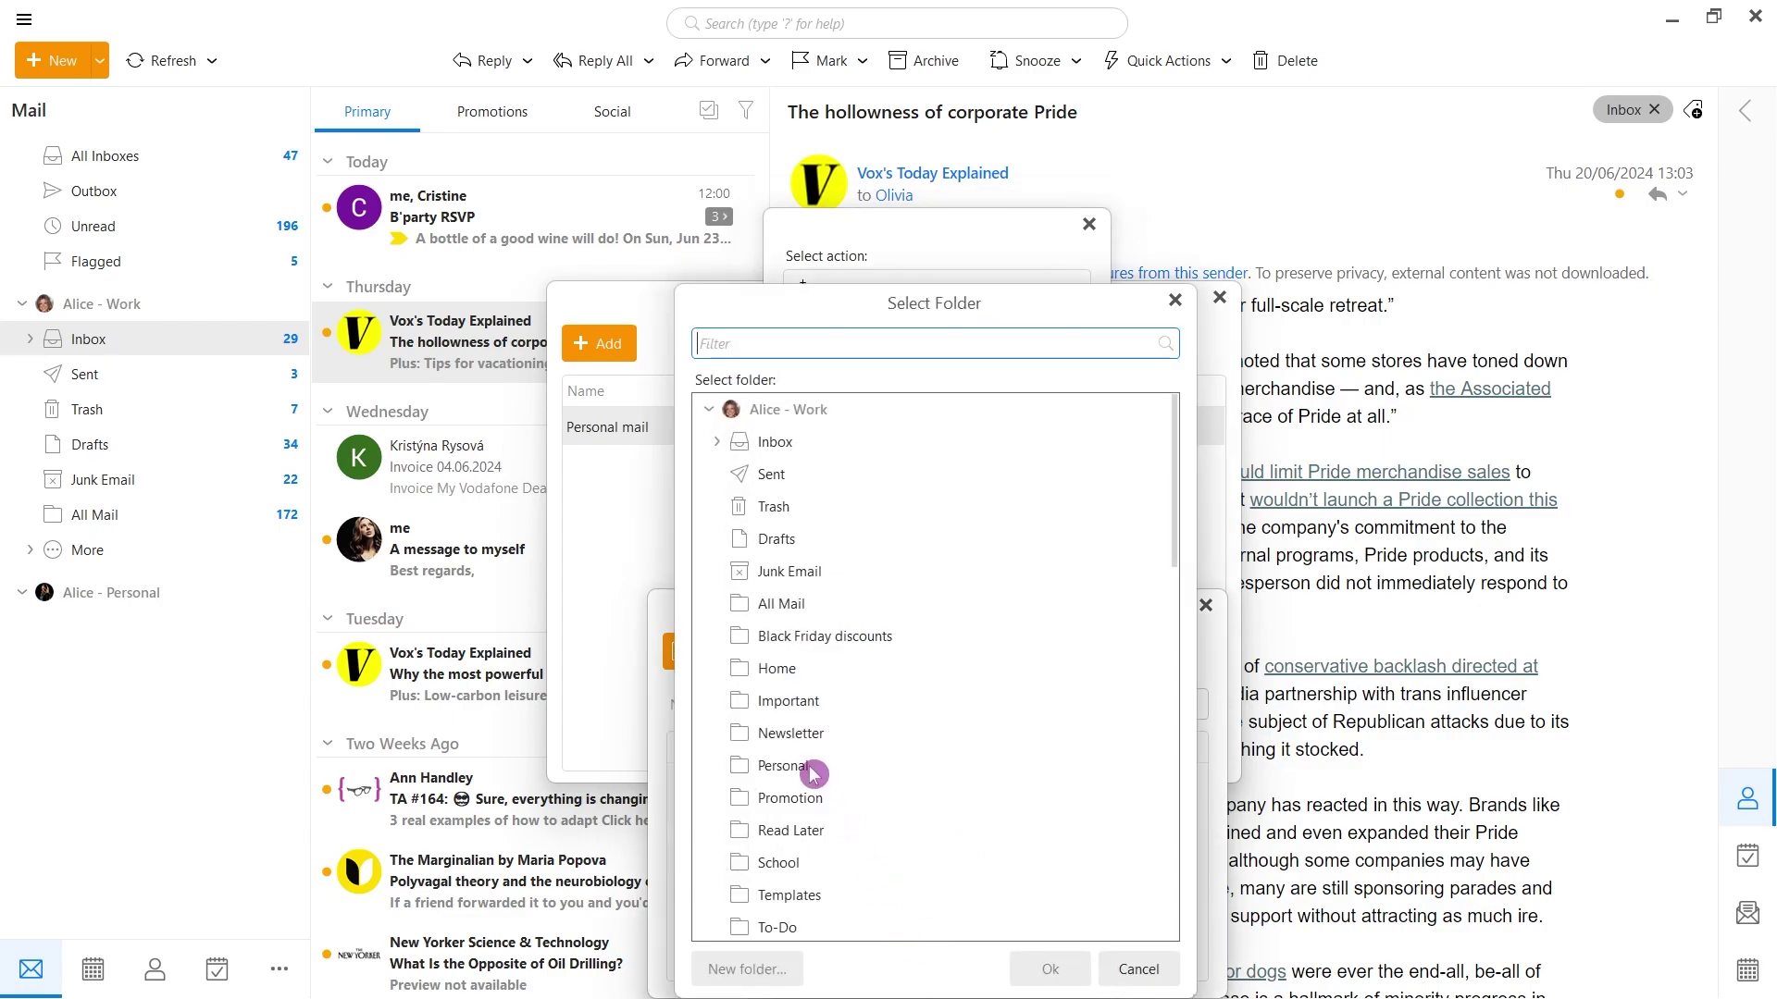
click(814, 768)
click(1029, 973)
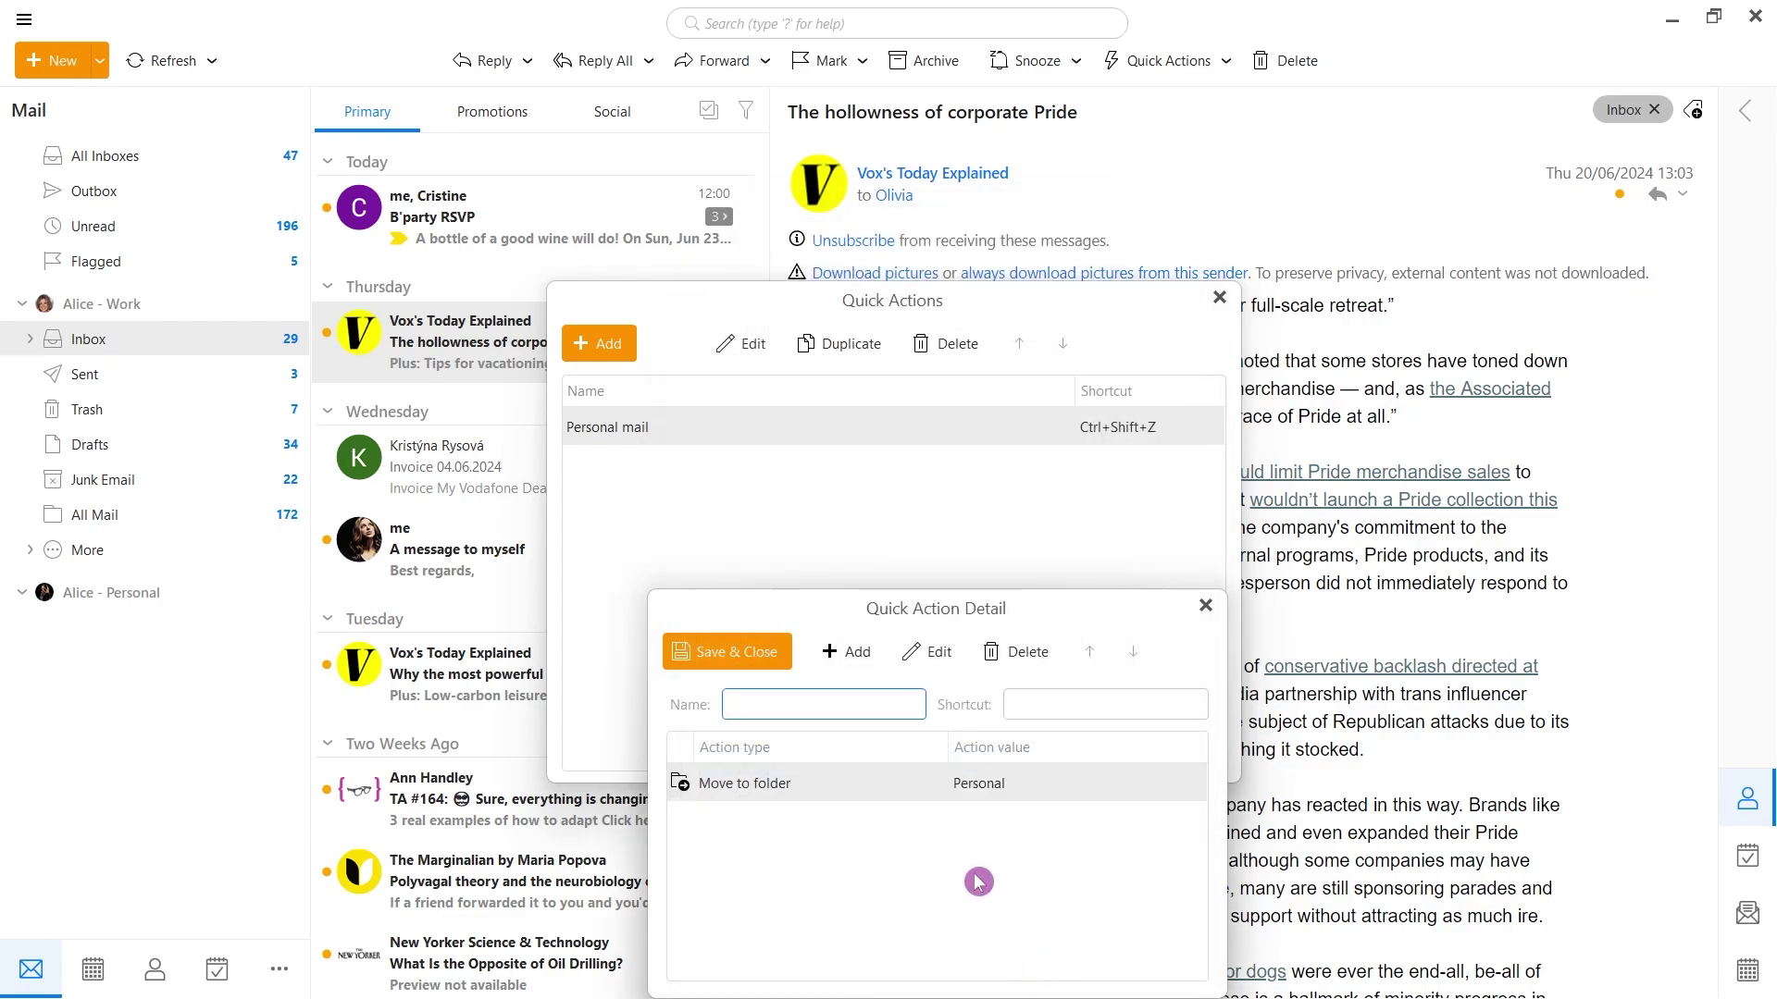
Add a second step that tags the message Personal
click(828, 655)
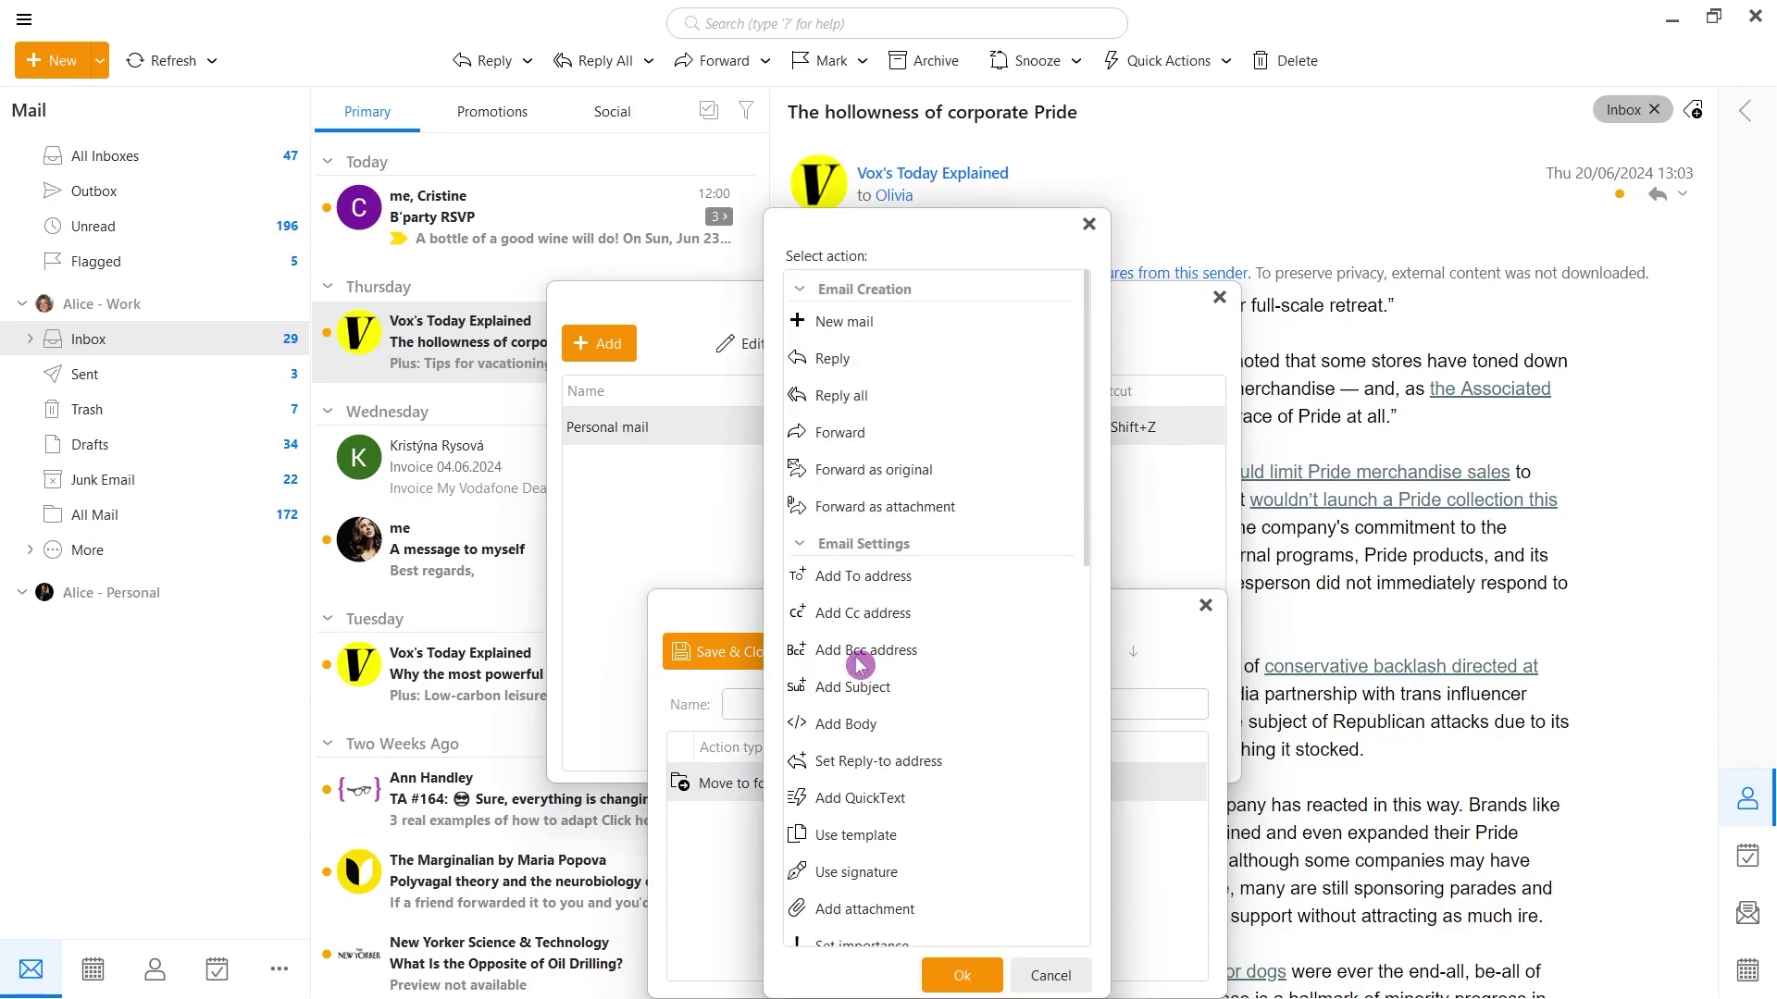
scroll(888, 673, down, 5)
click(894, 769)
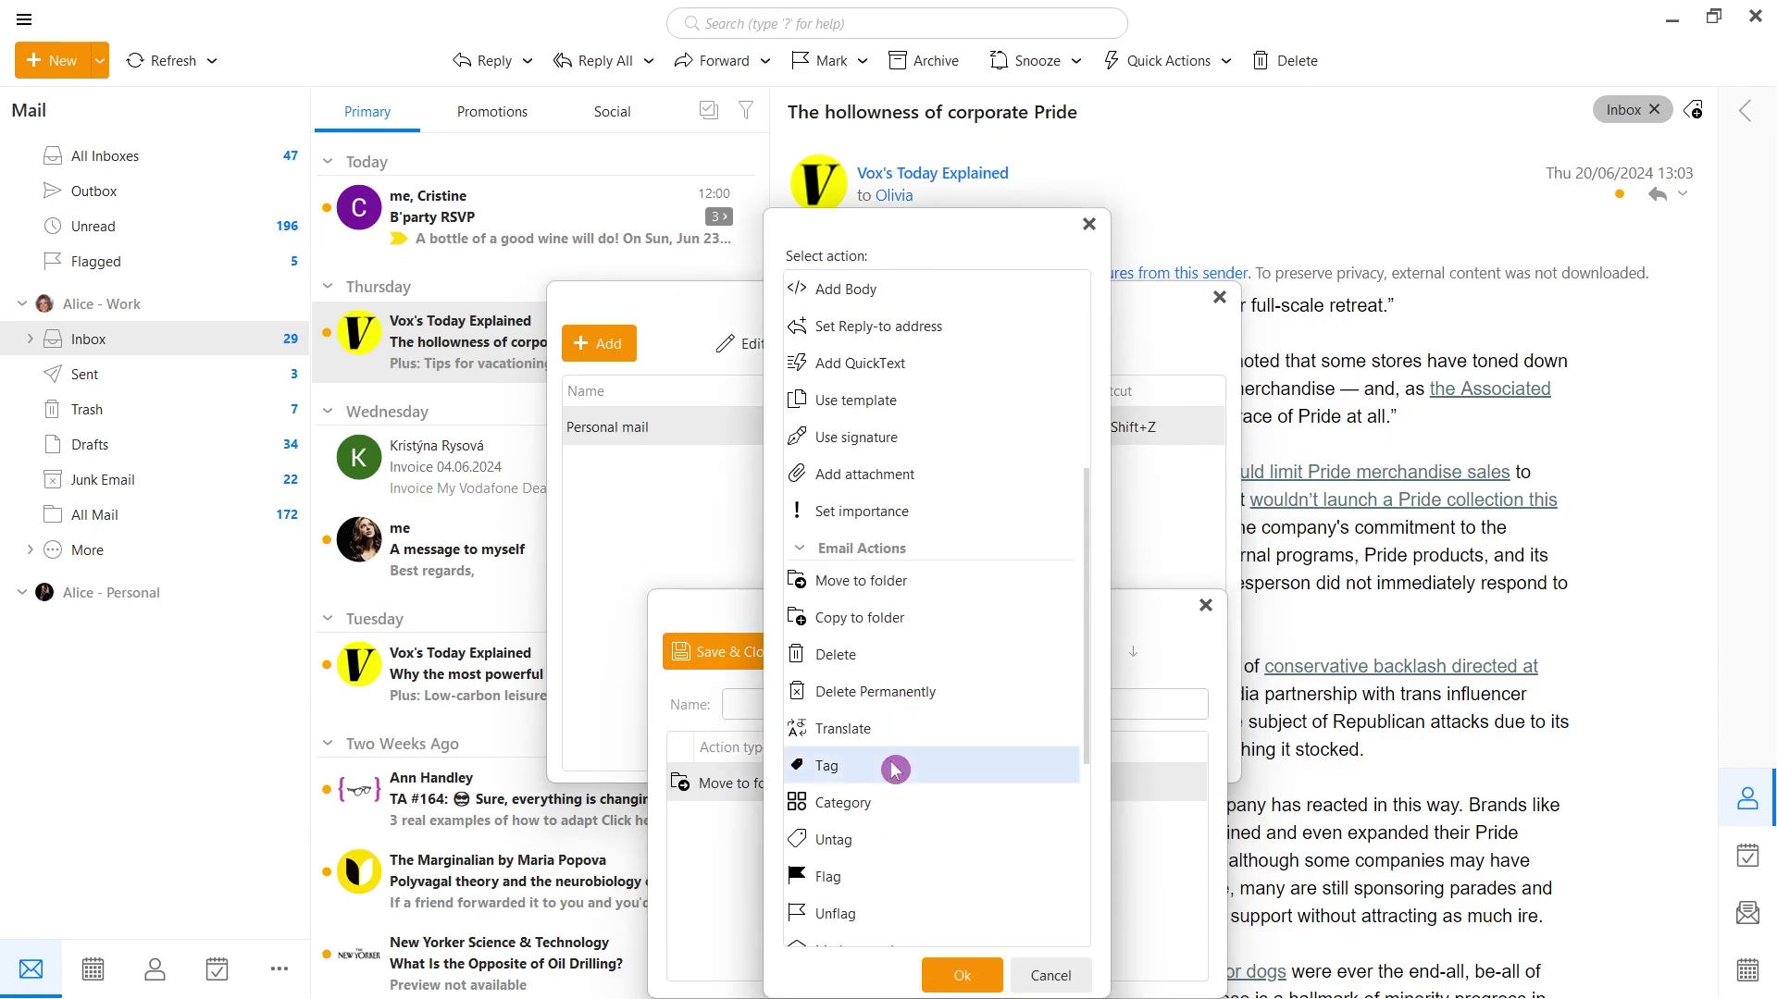
click(925, 967)
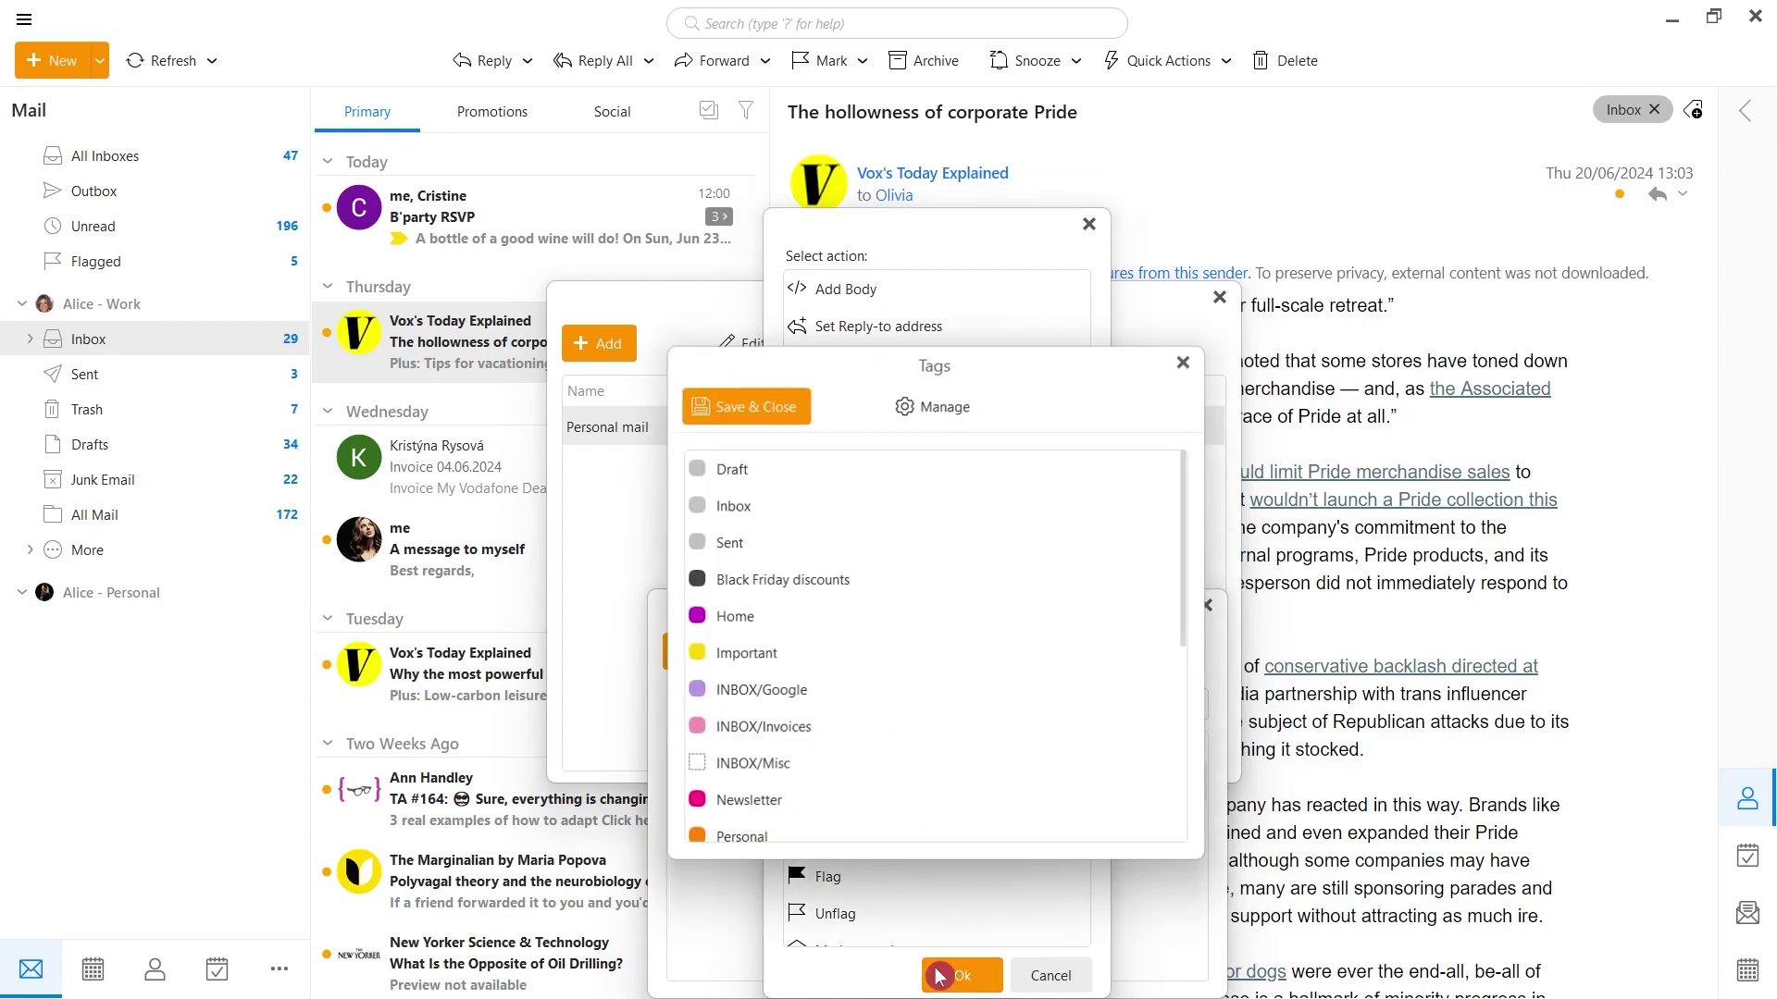
click(768, 831)
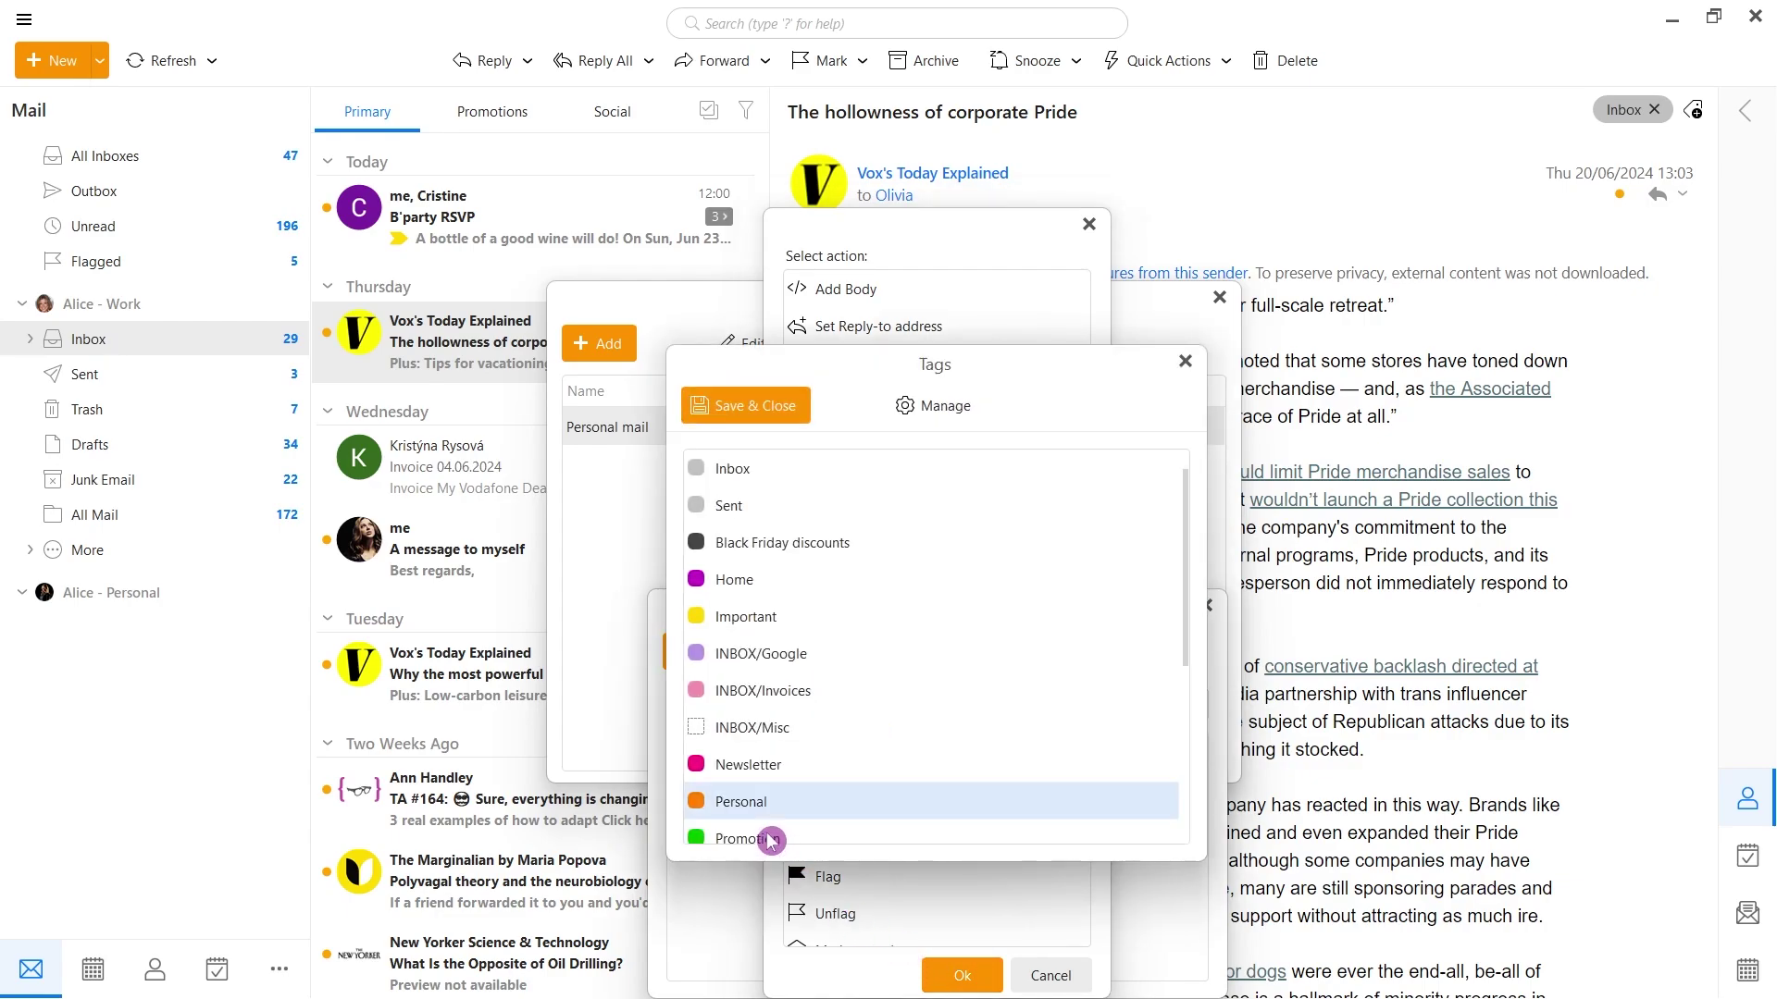
click(692, 408)
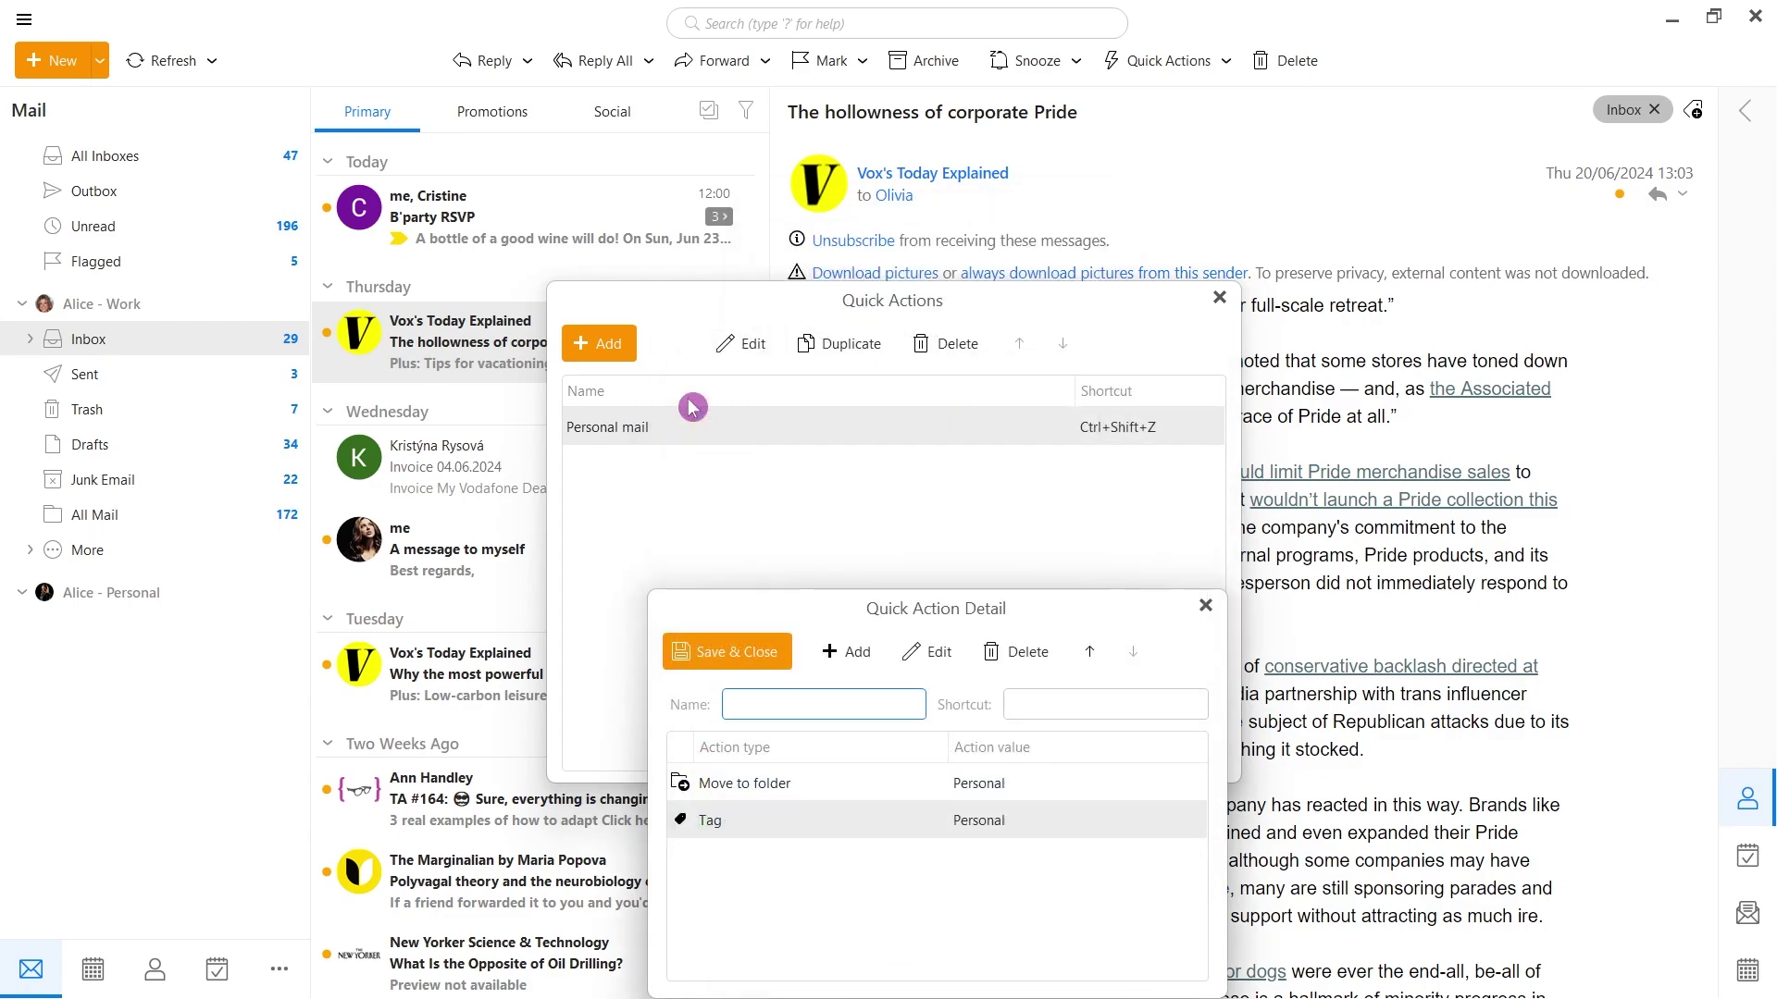
Name the quick action 'Move and Tag' with shortcut Ctrl+T and save it
text(Move and Tag)
key(Tab)
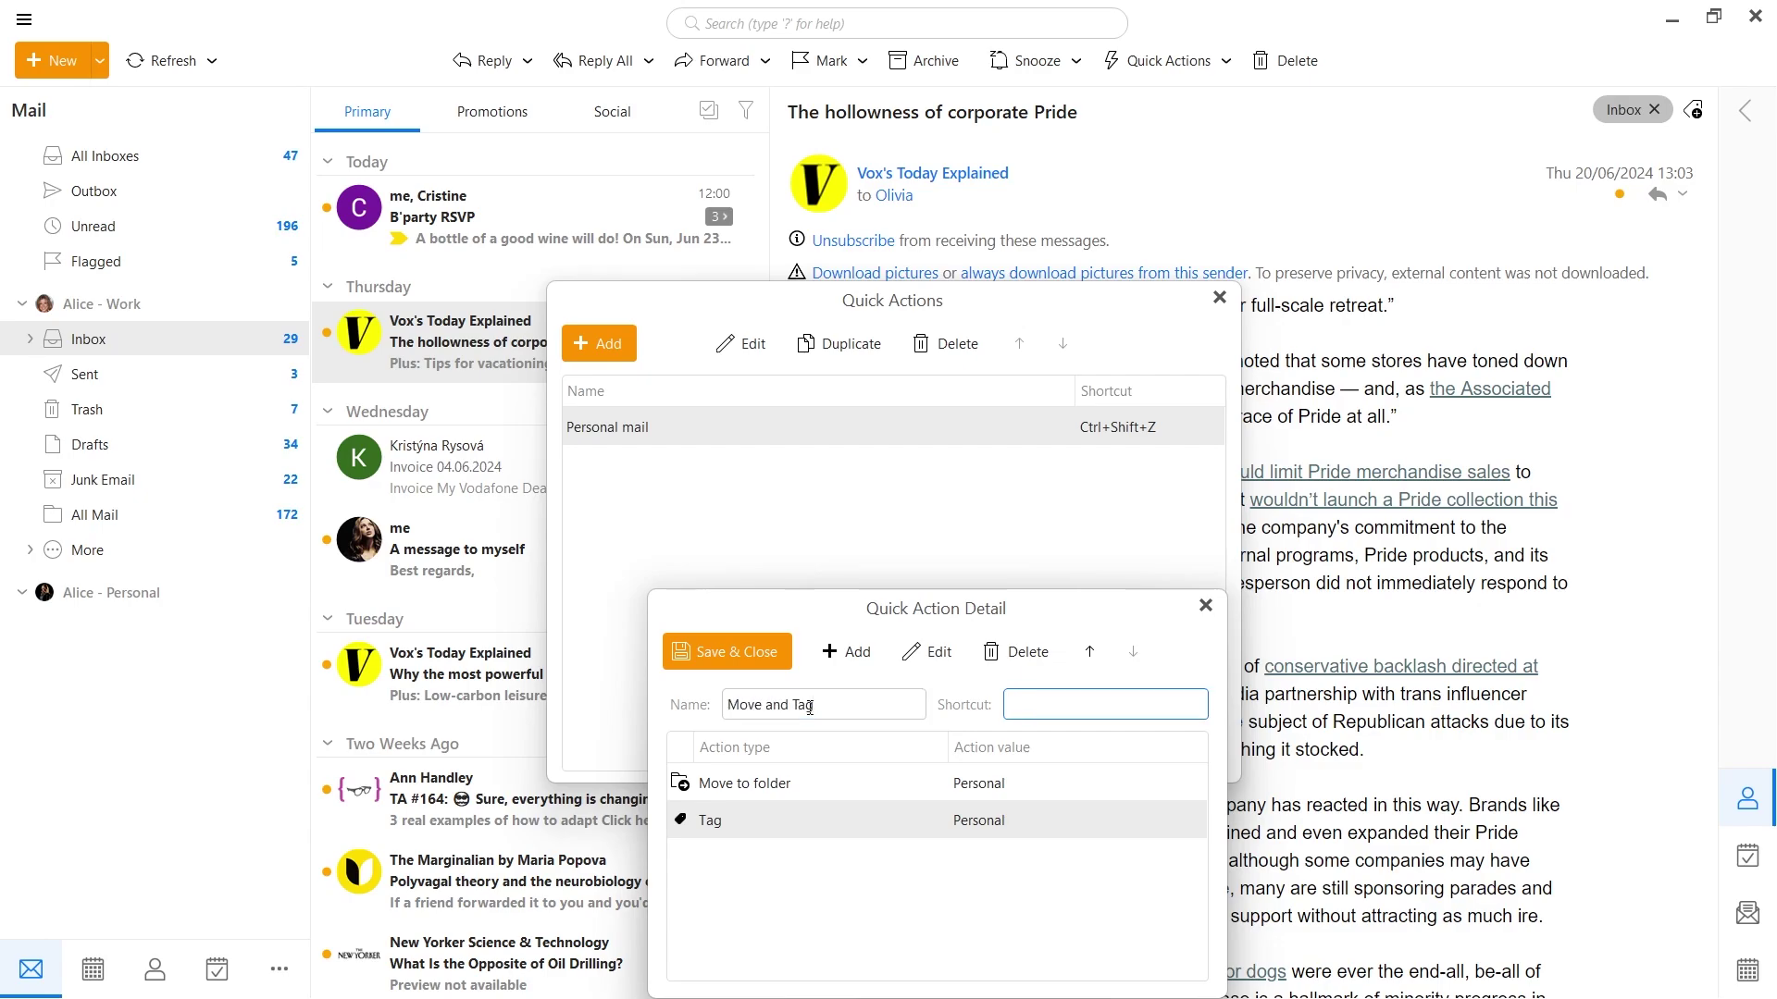
key(ctrl+t)
click(678, 653)
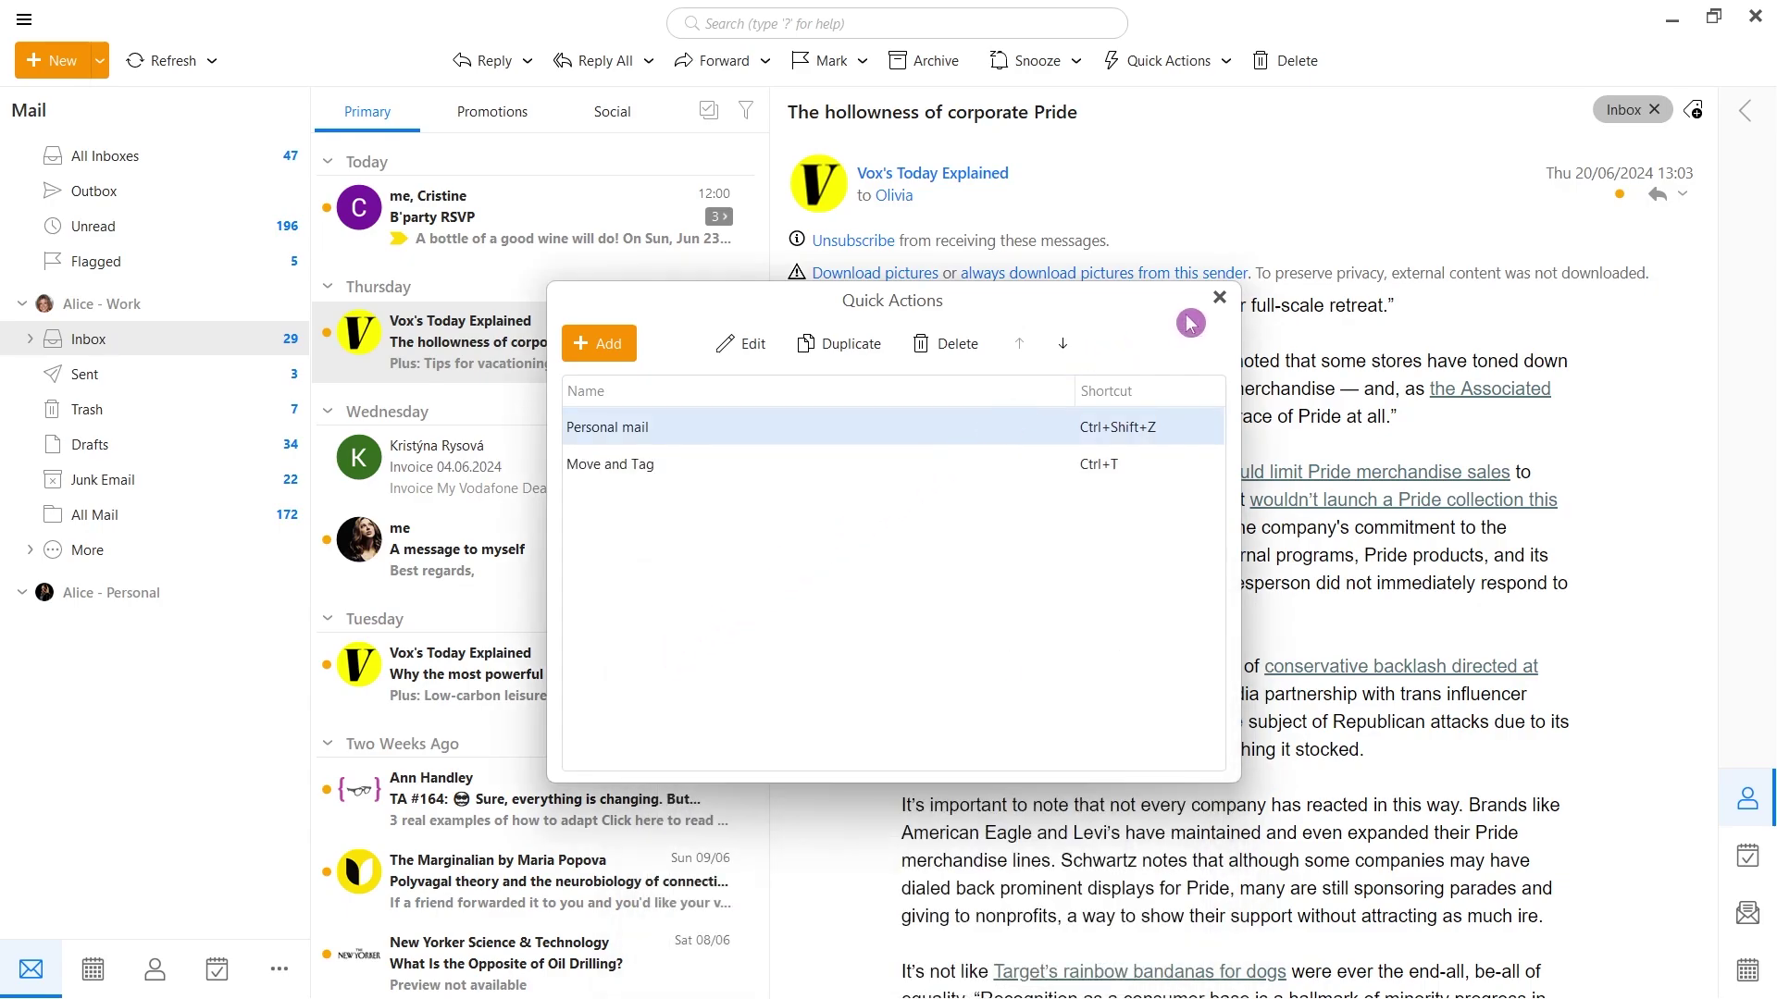
click(1219, 297)
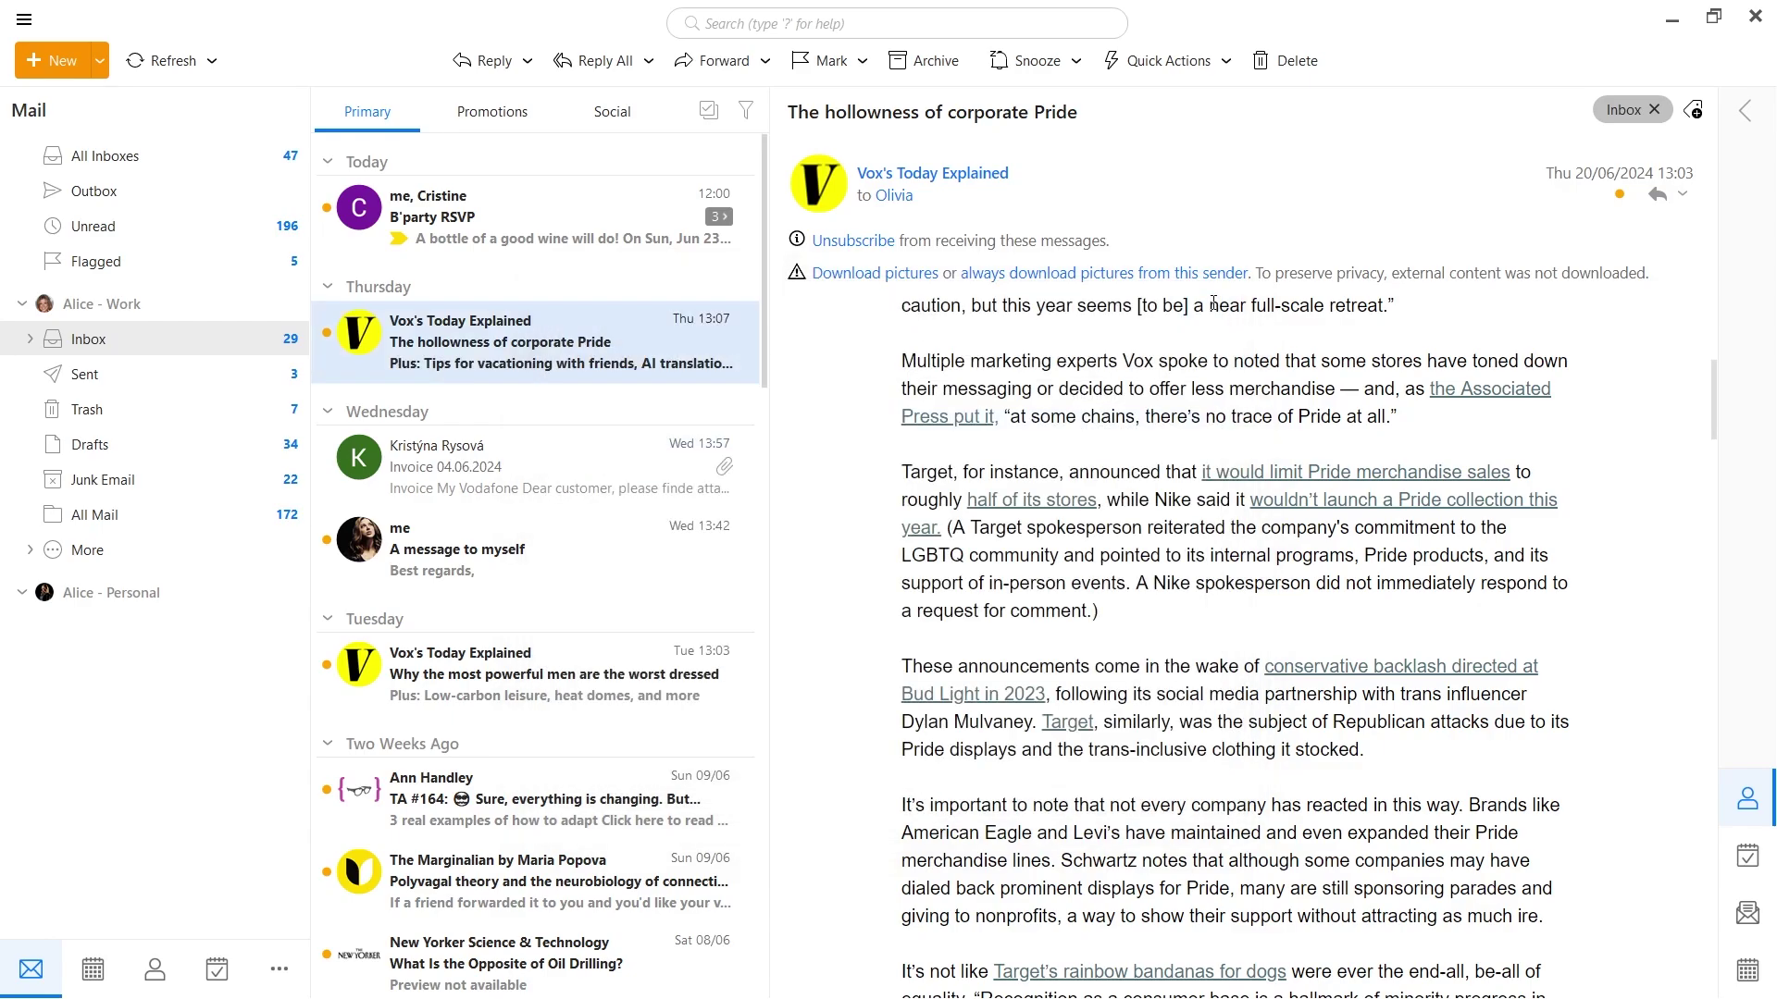
Run Move and Tag on the B'party RSVP email and find it in the Personal folder under More
click(598, 215)
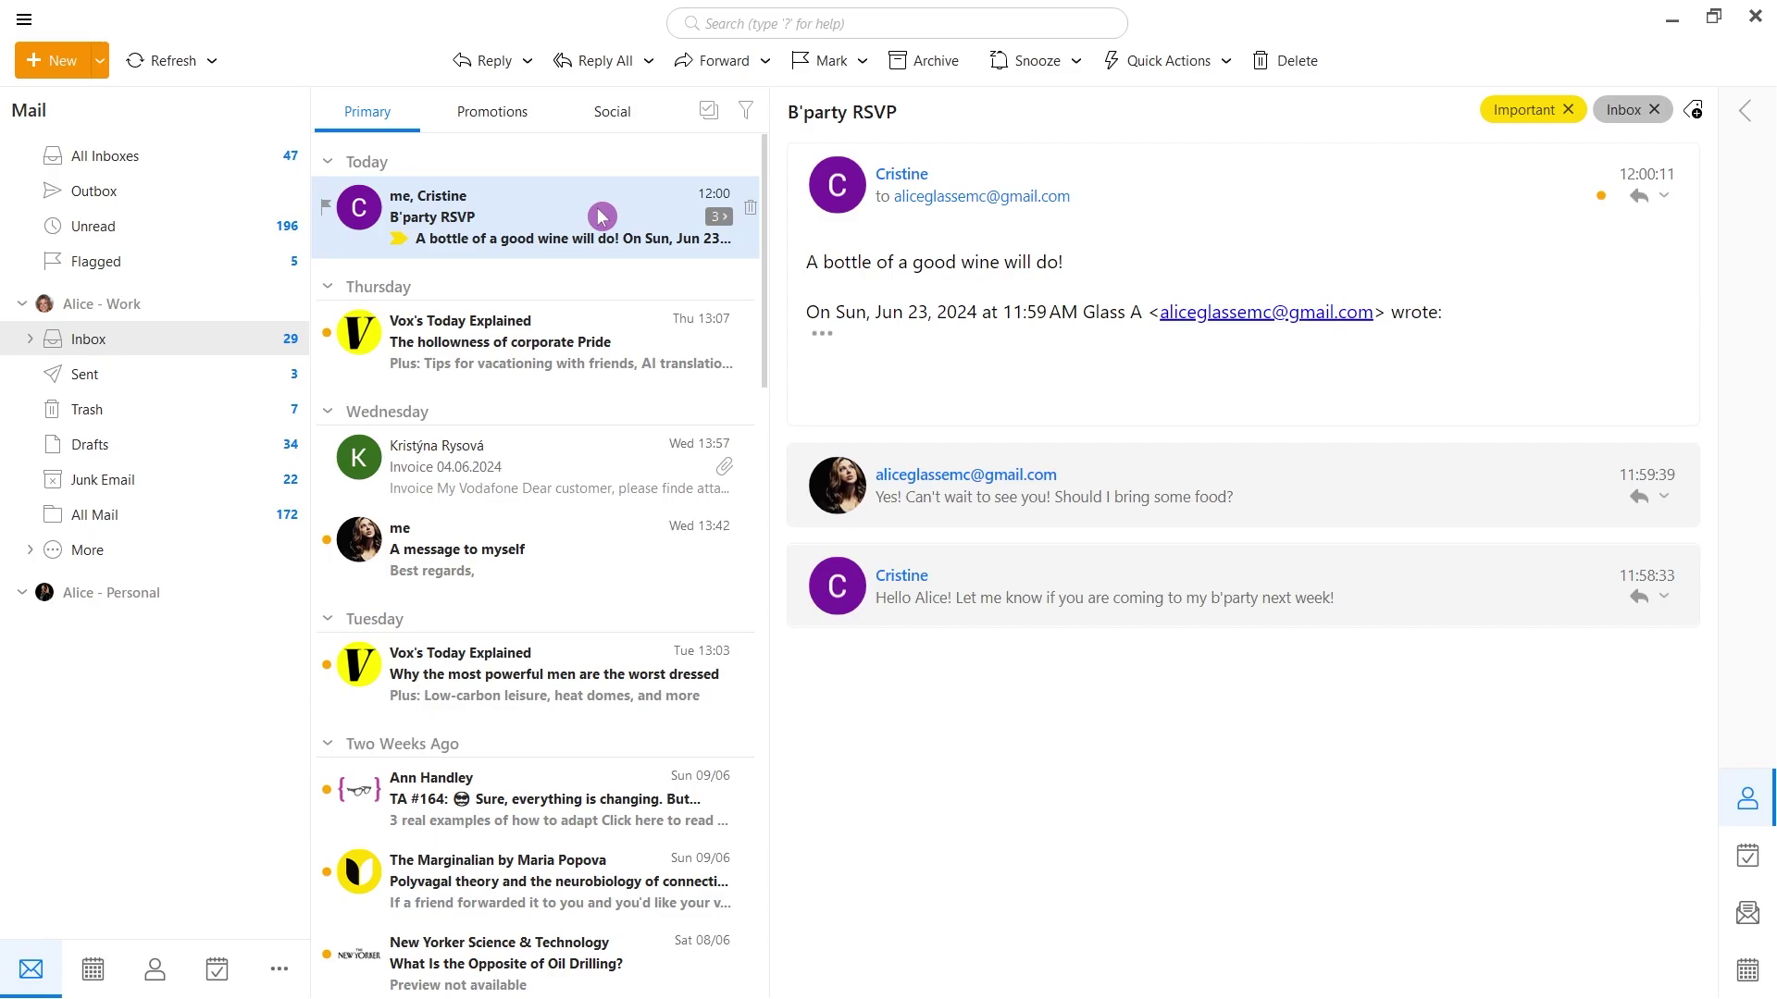
key(Delete)
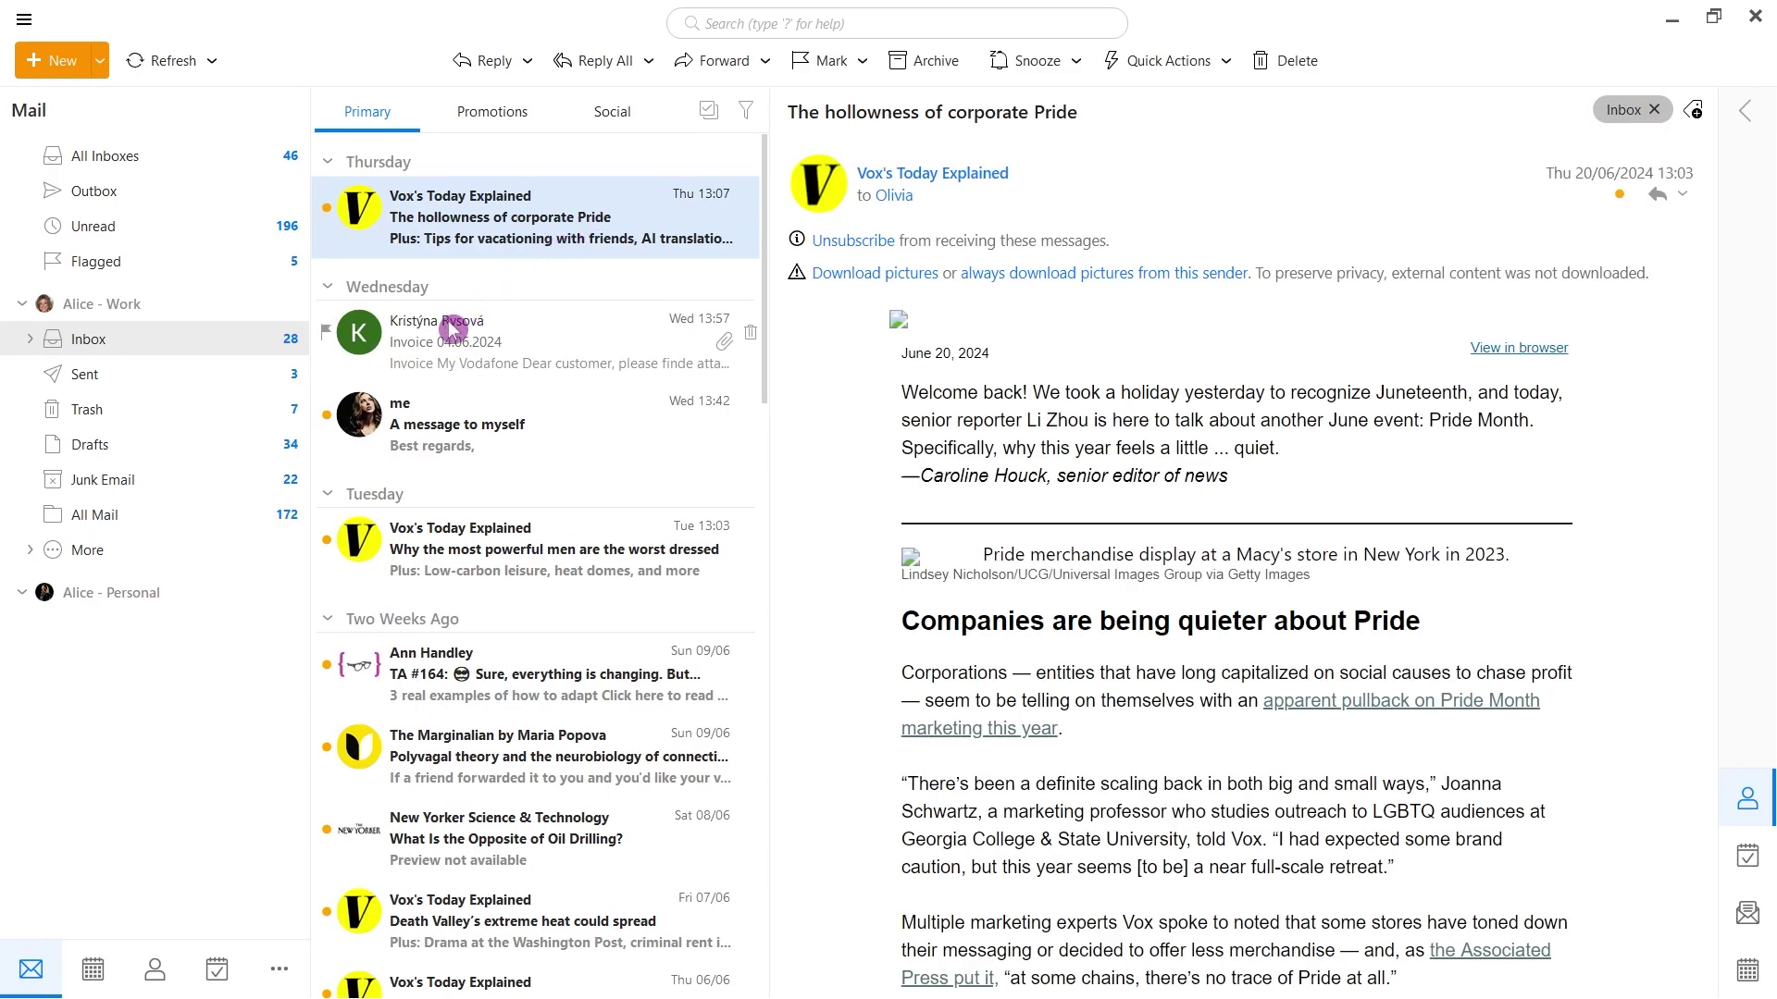
click(36, 552)
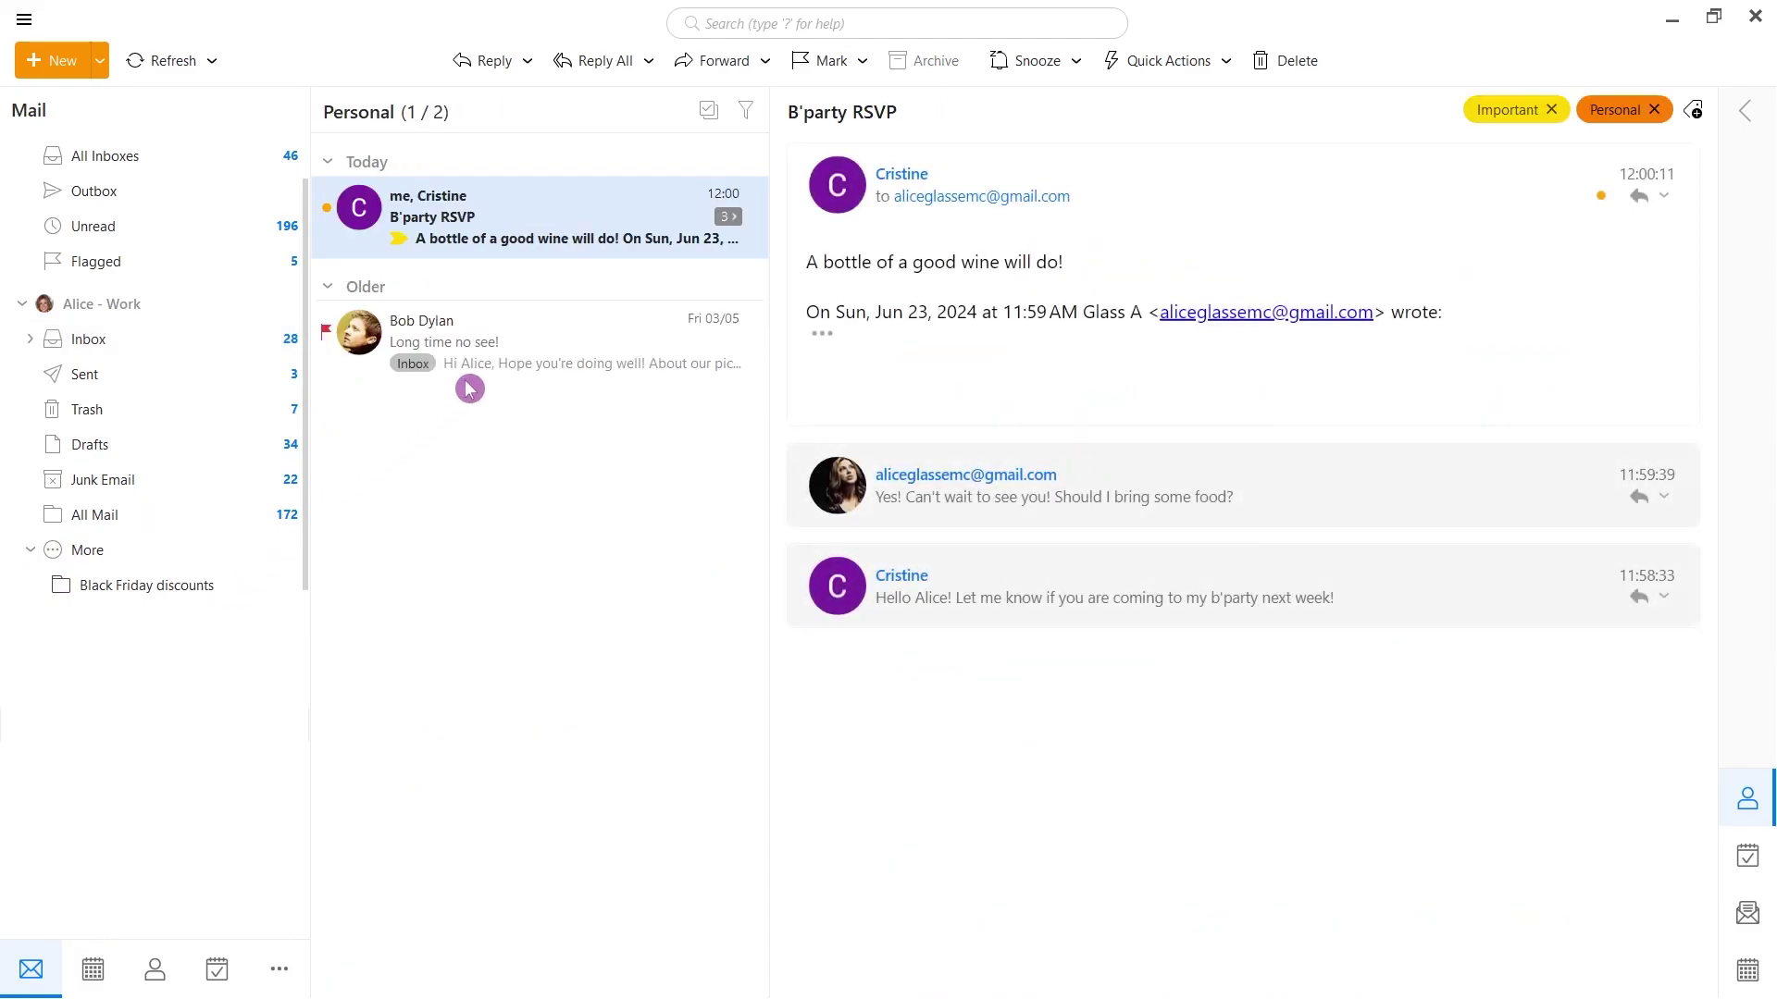
click(629, 238)
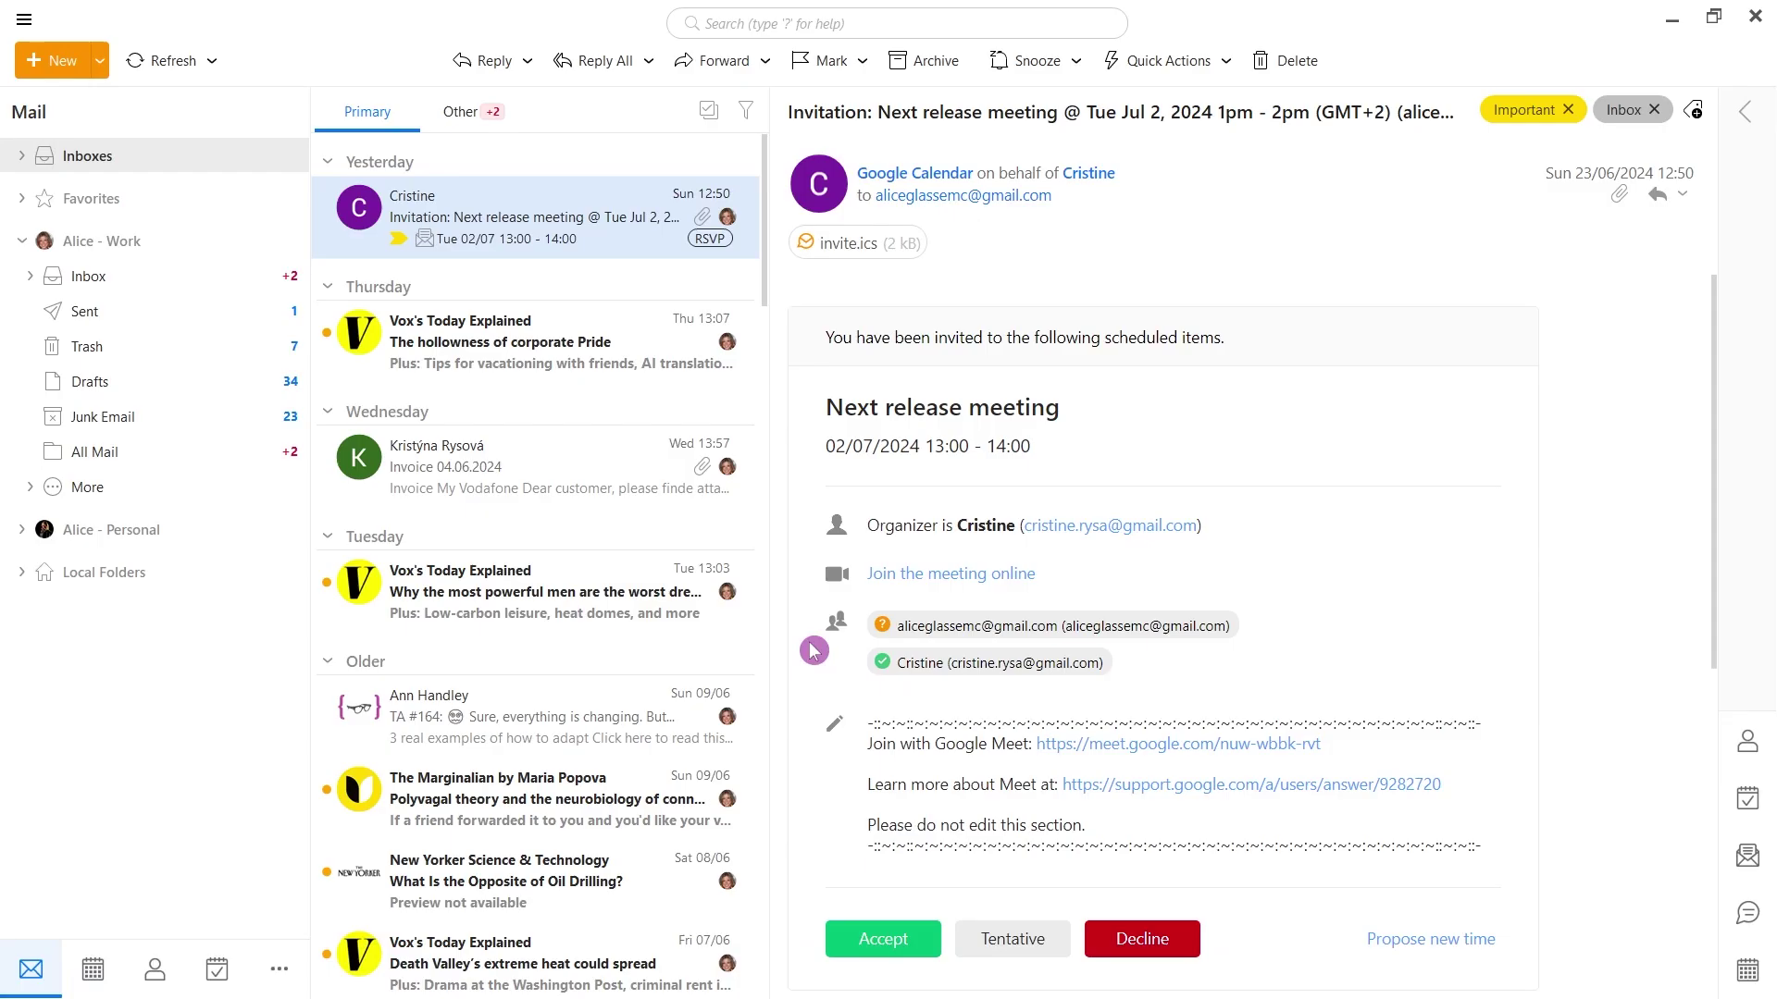
Switch to the Chat module and open a colleague's direct message conversation
click(283, 974)
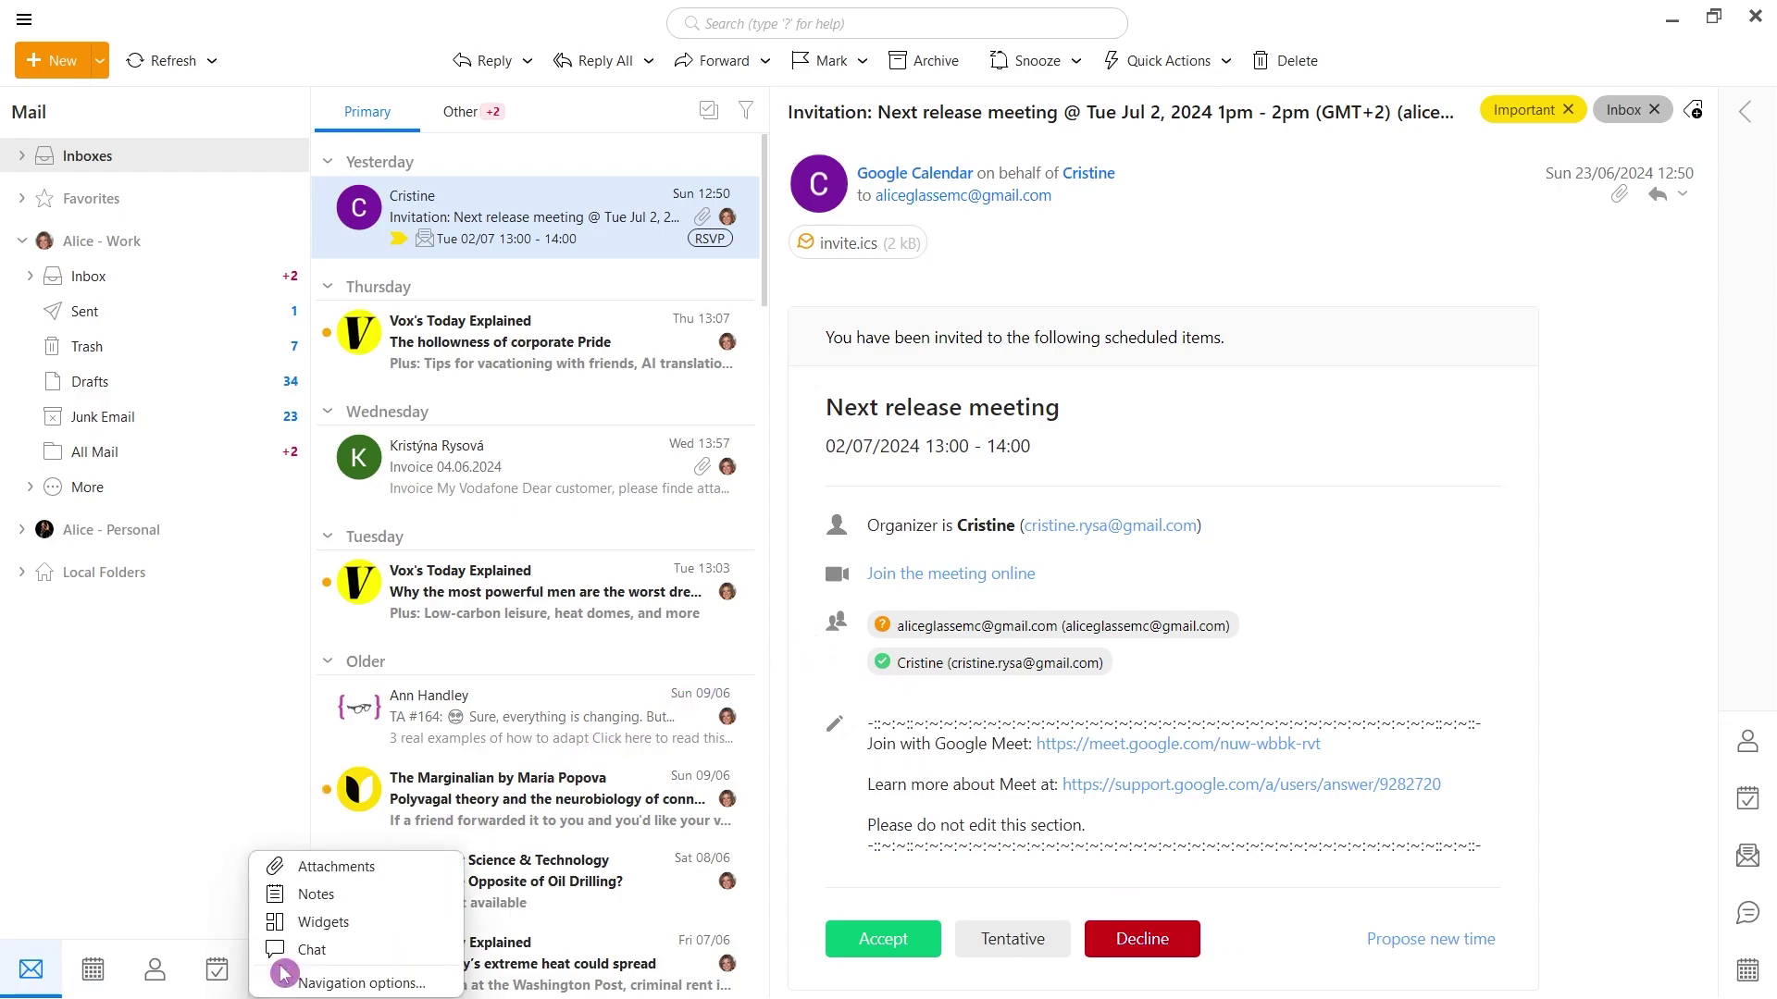
click(364, 955)
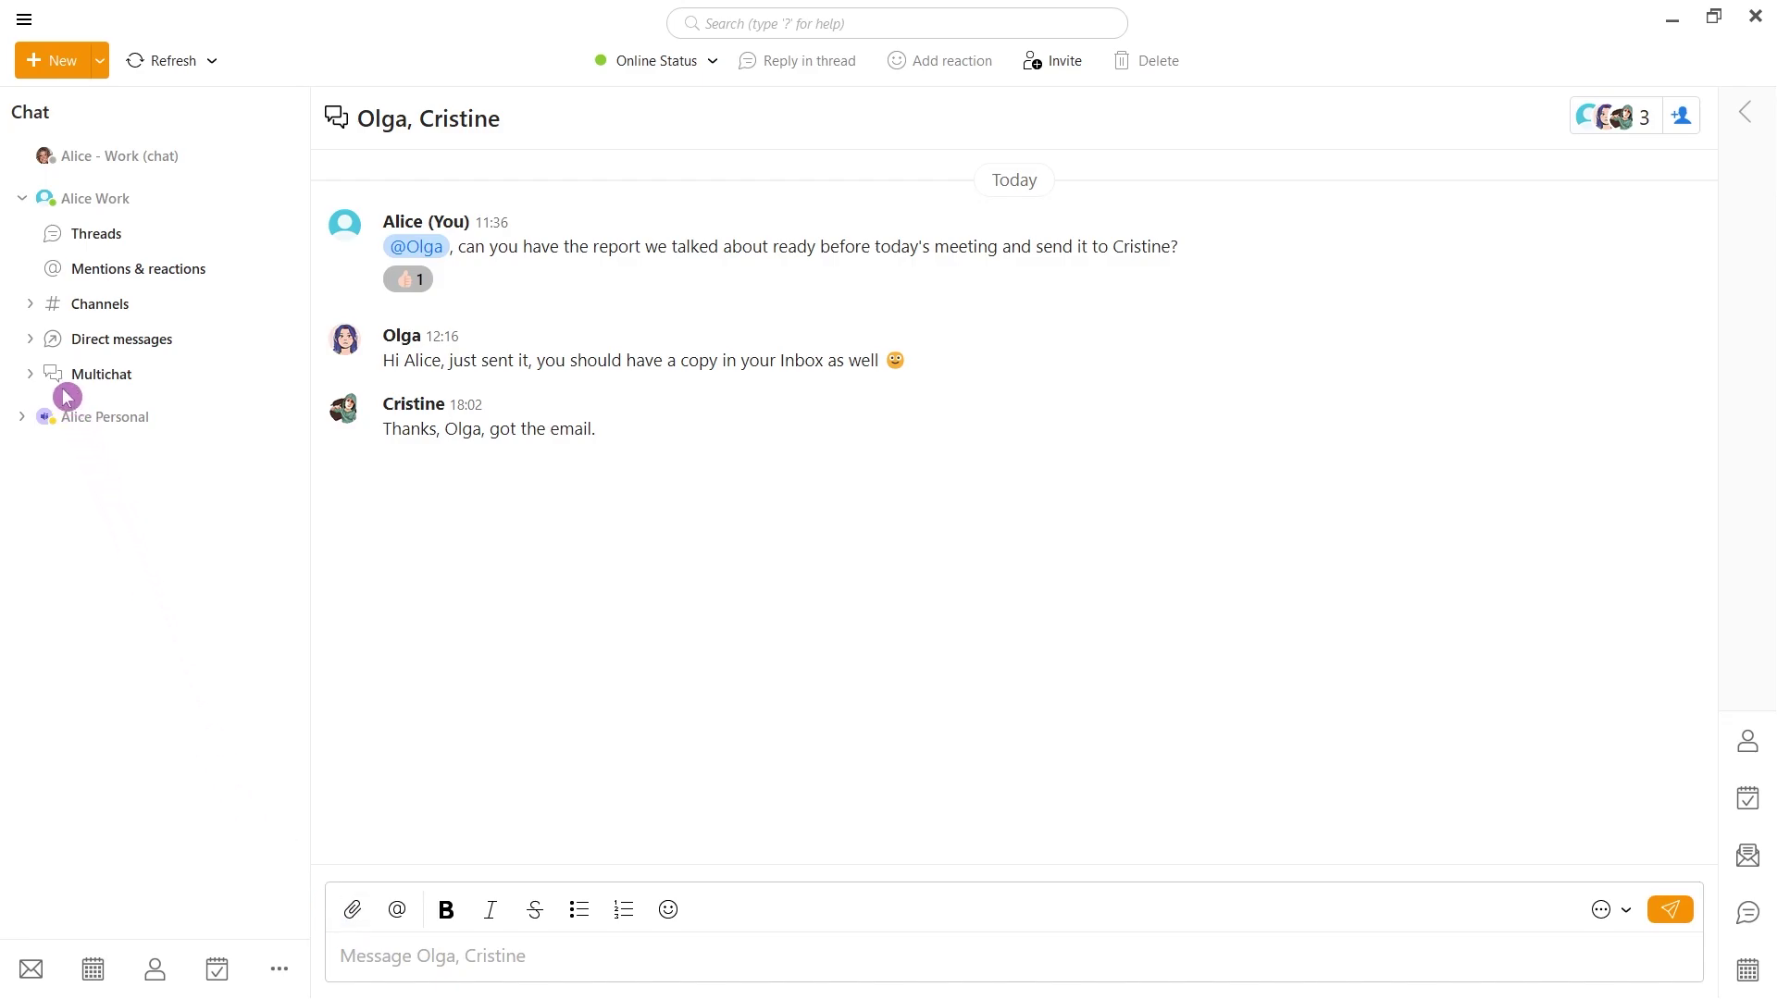
click(31, 339)
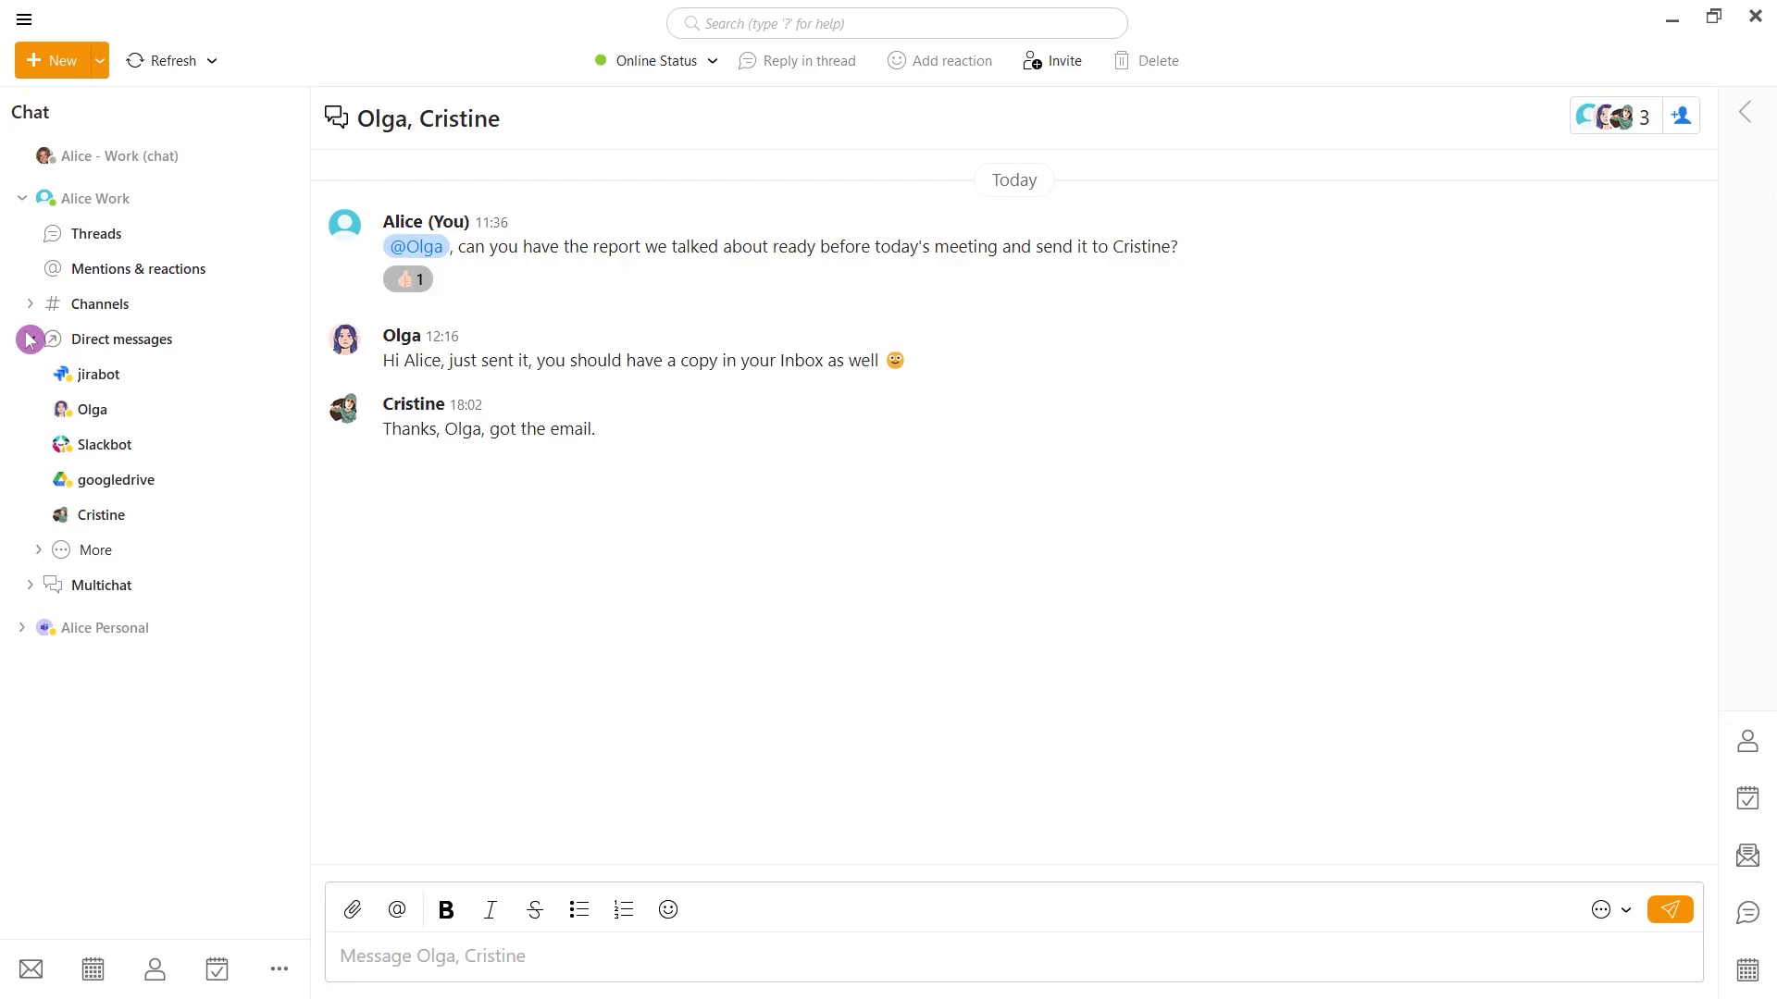
click(154, 518)
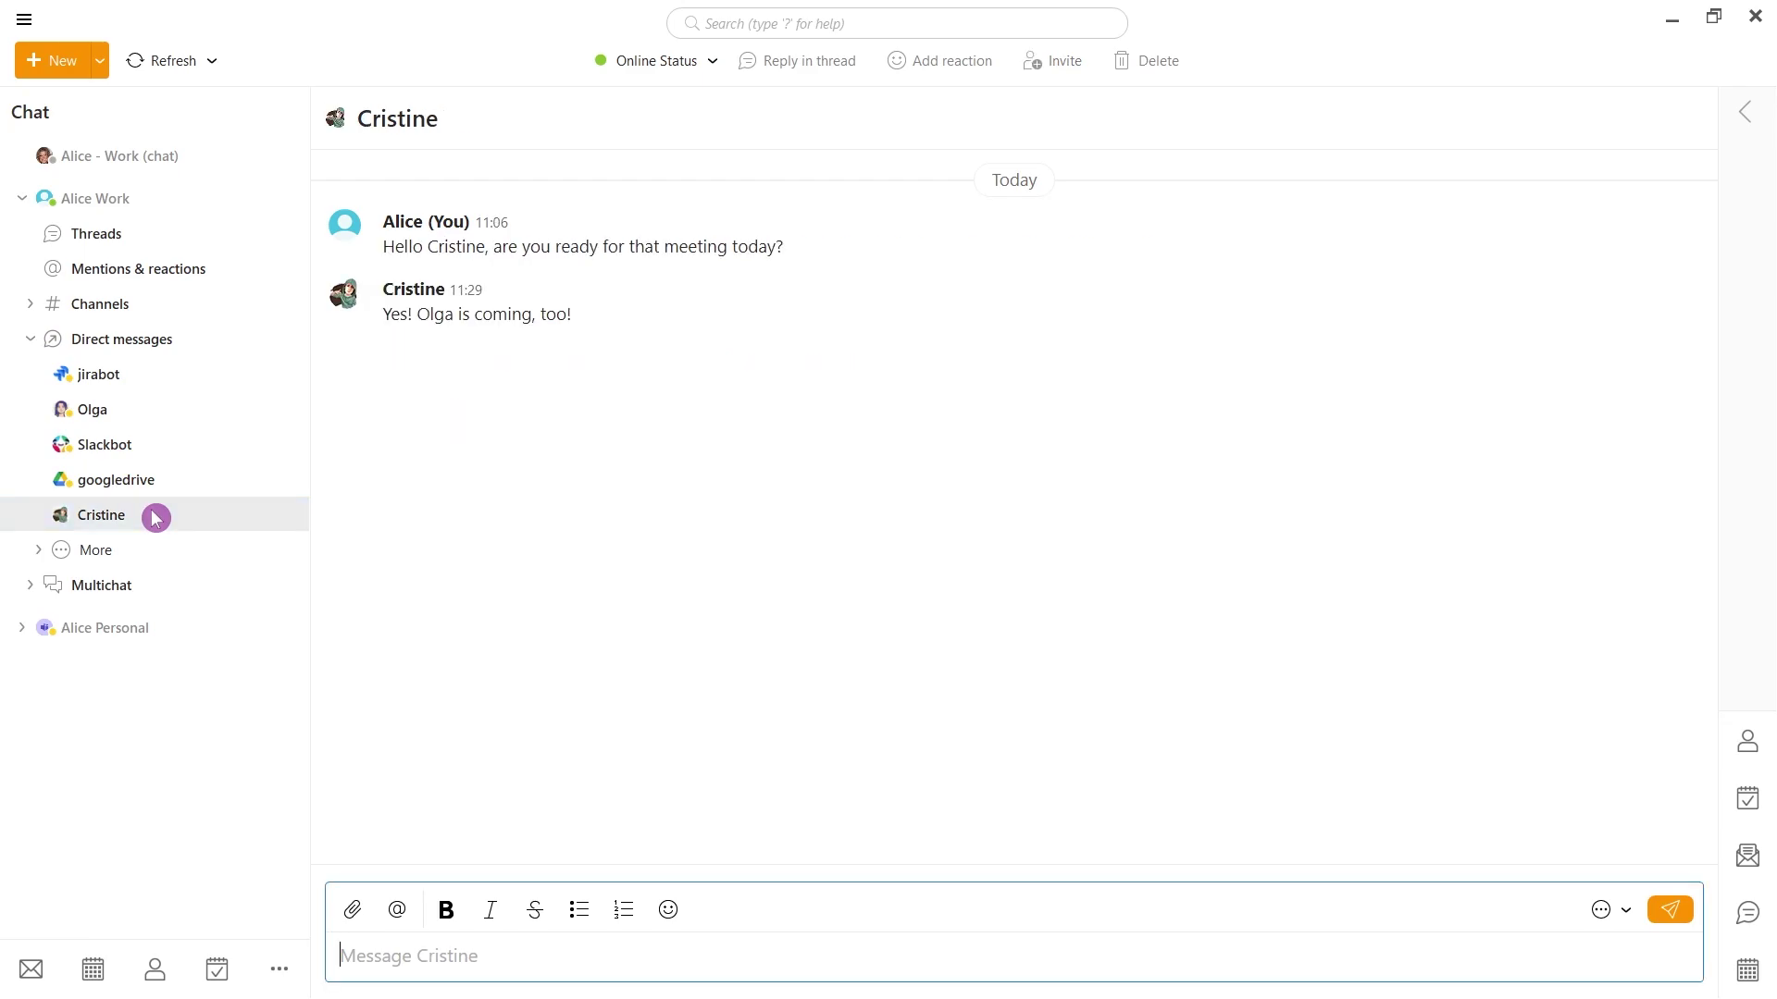
React with a thumbs-up to the latest message and start a reply thread on it
mouse_move(1150, 331)
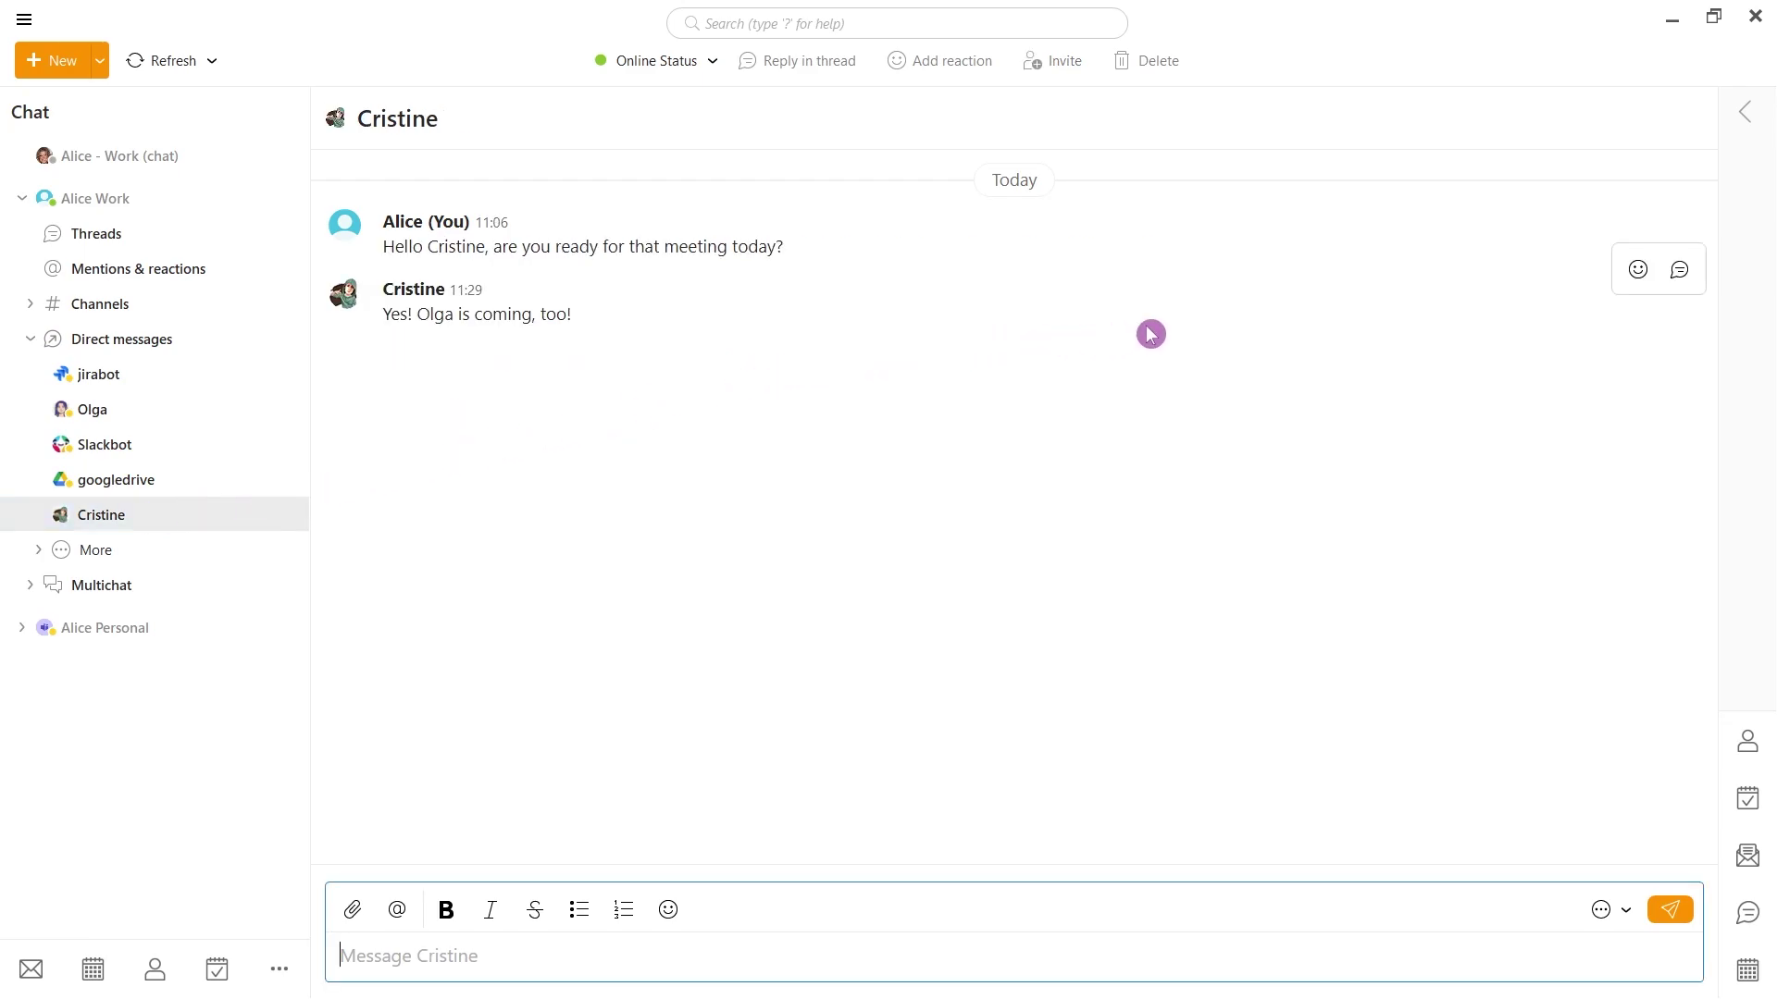
click(1635, 271)
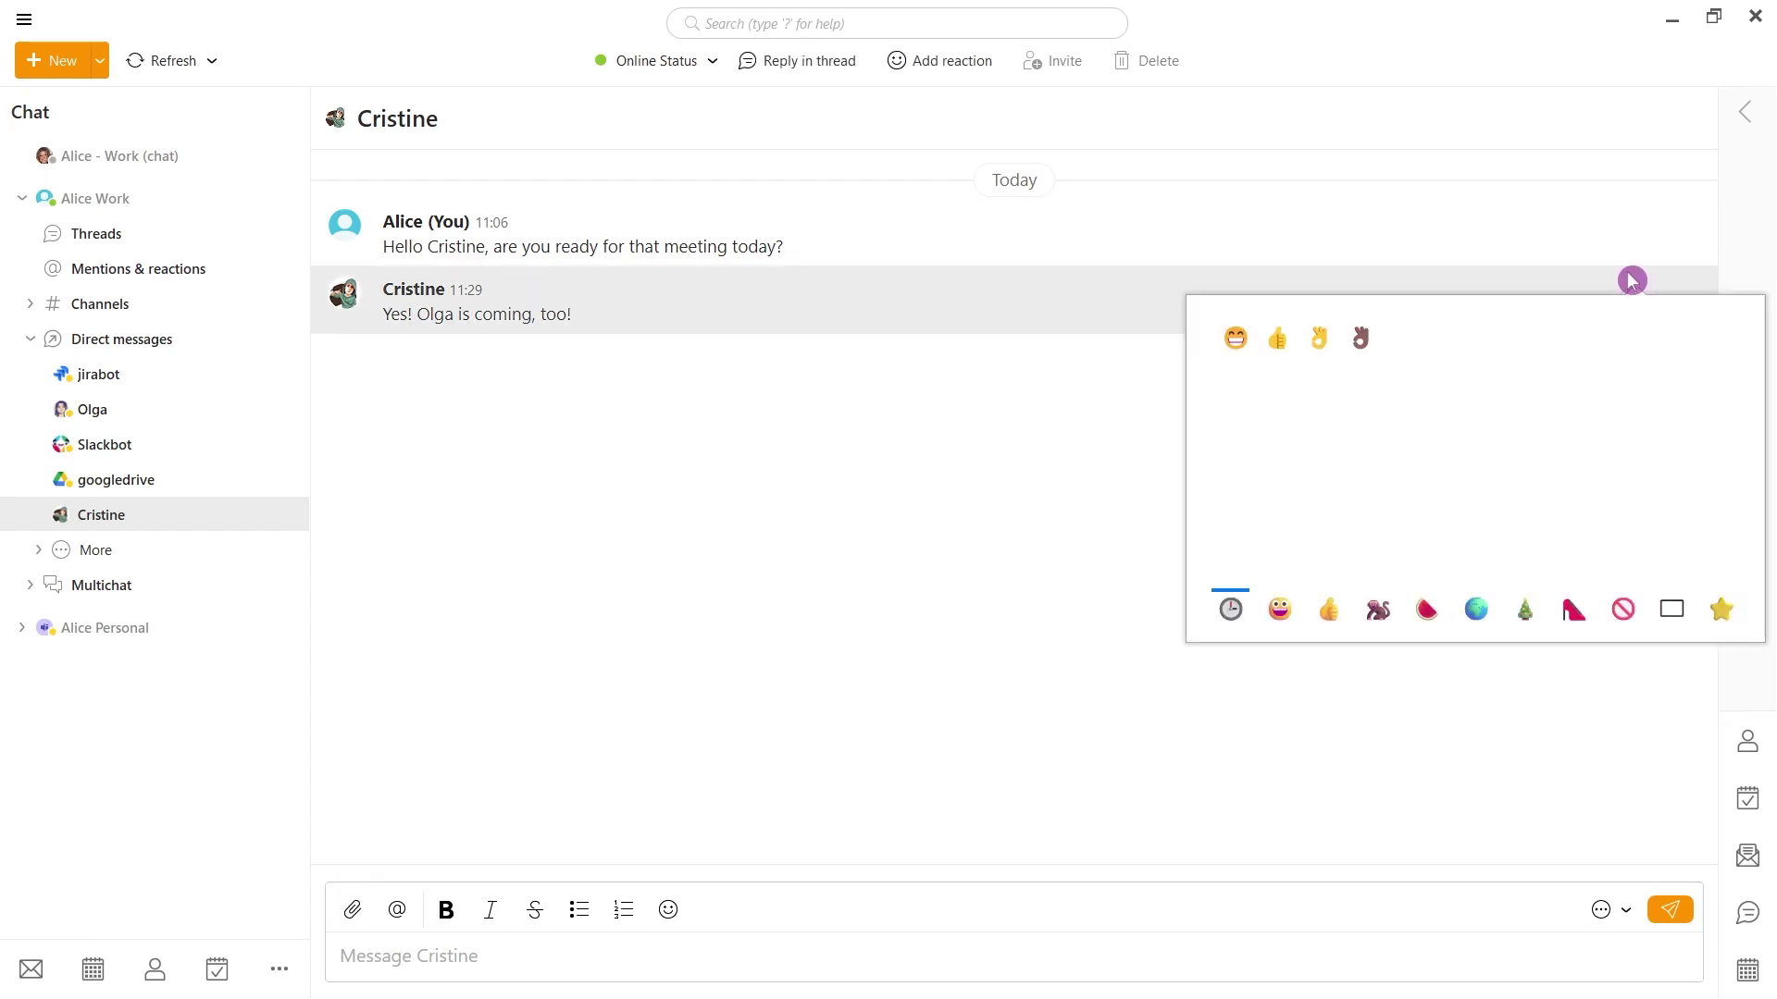
click(1285, 339)
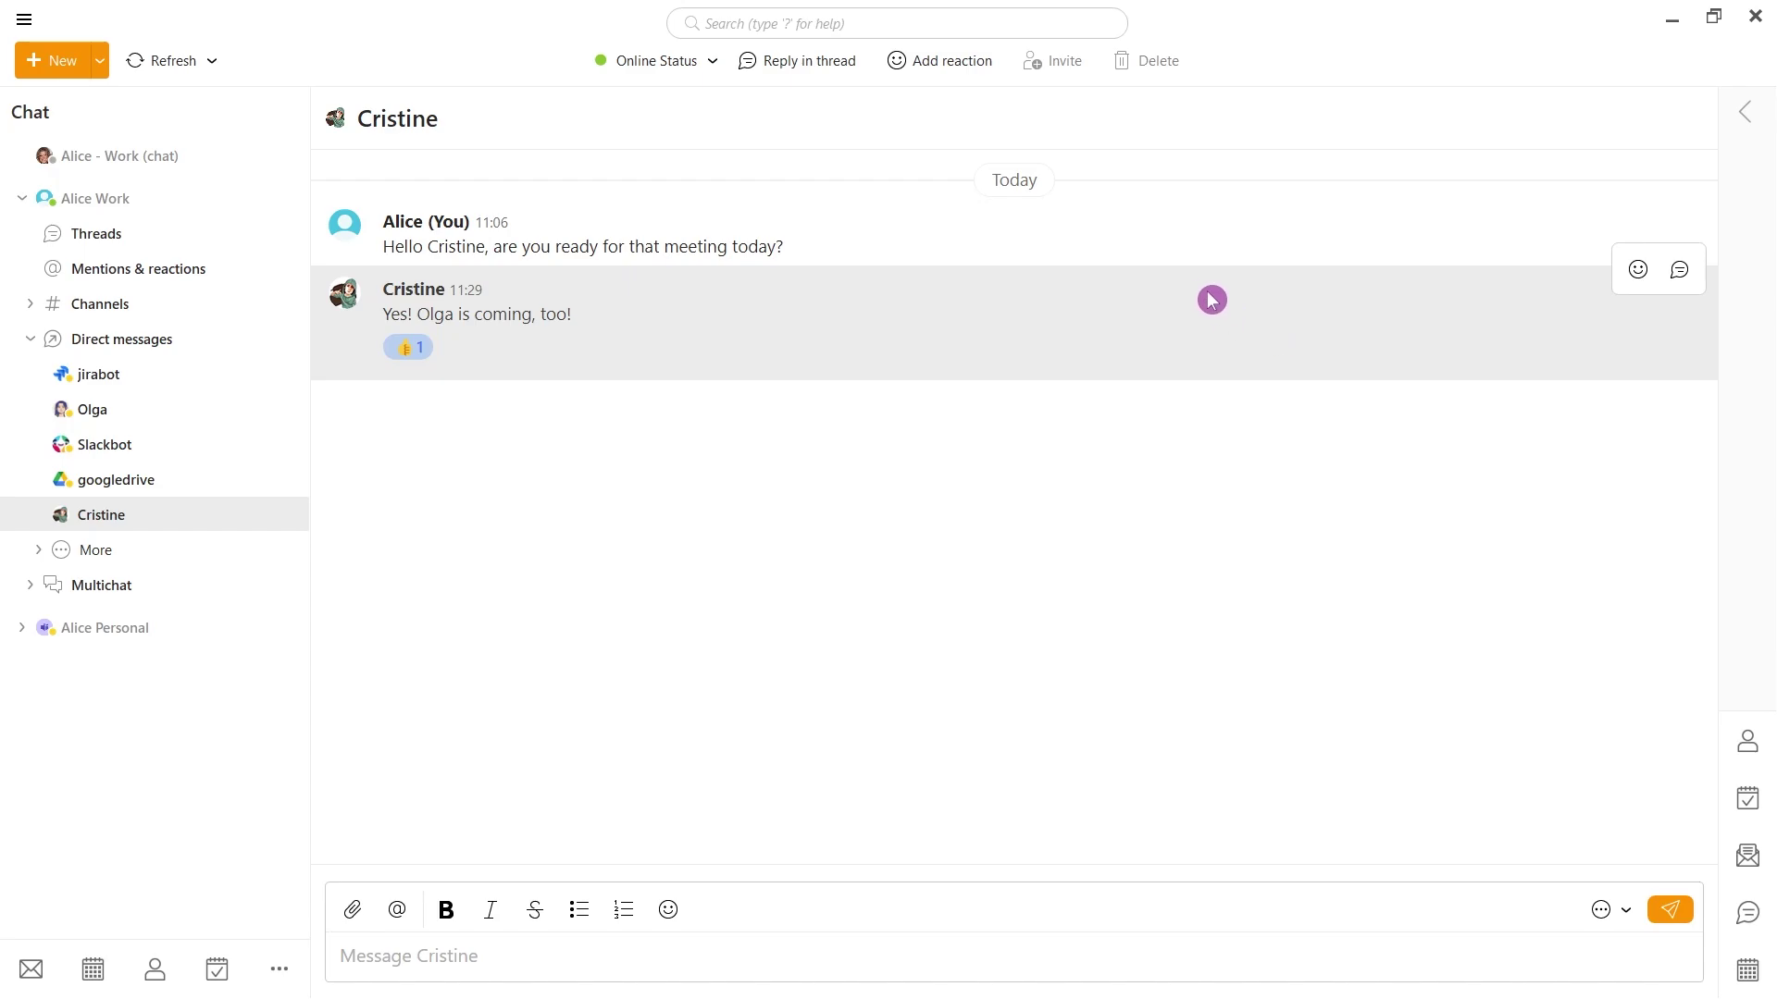
click(842, 67)
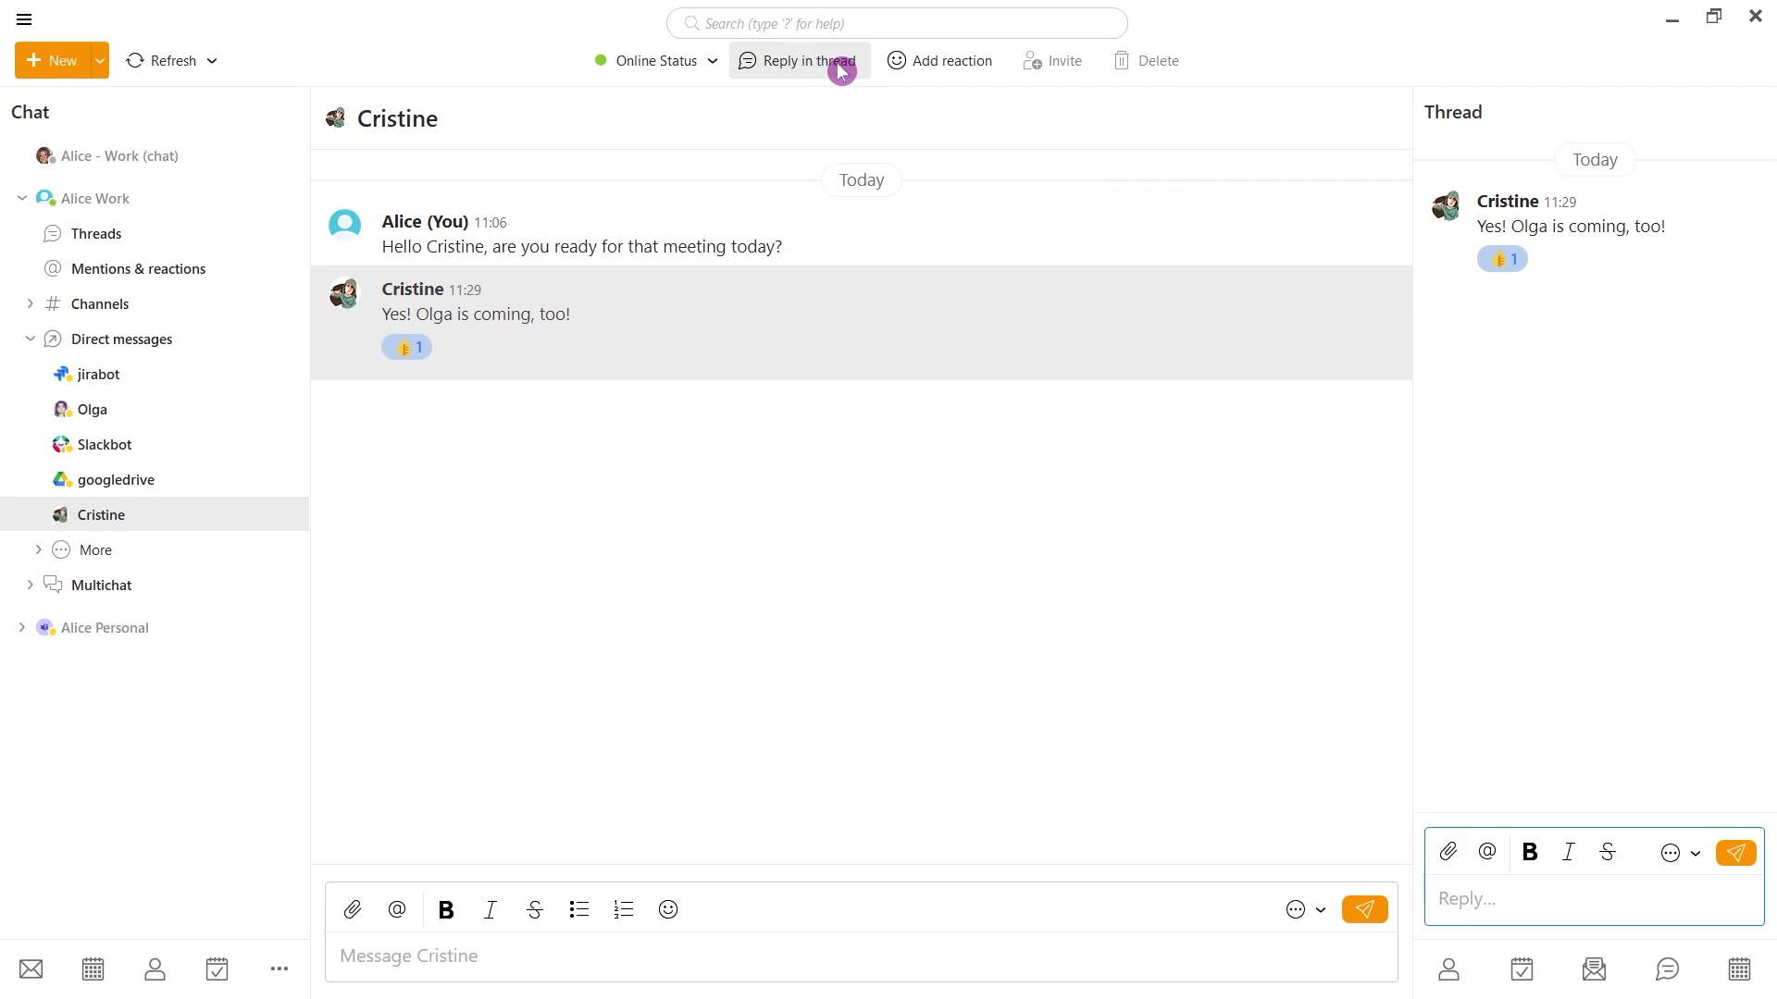
Send the thread reply 'Perfect!' with an @ mention of the colleague, then open the group chat
text(Perfect! @Ol)
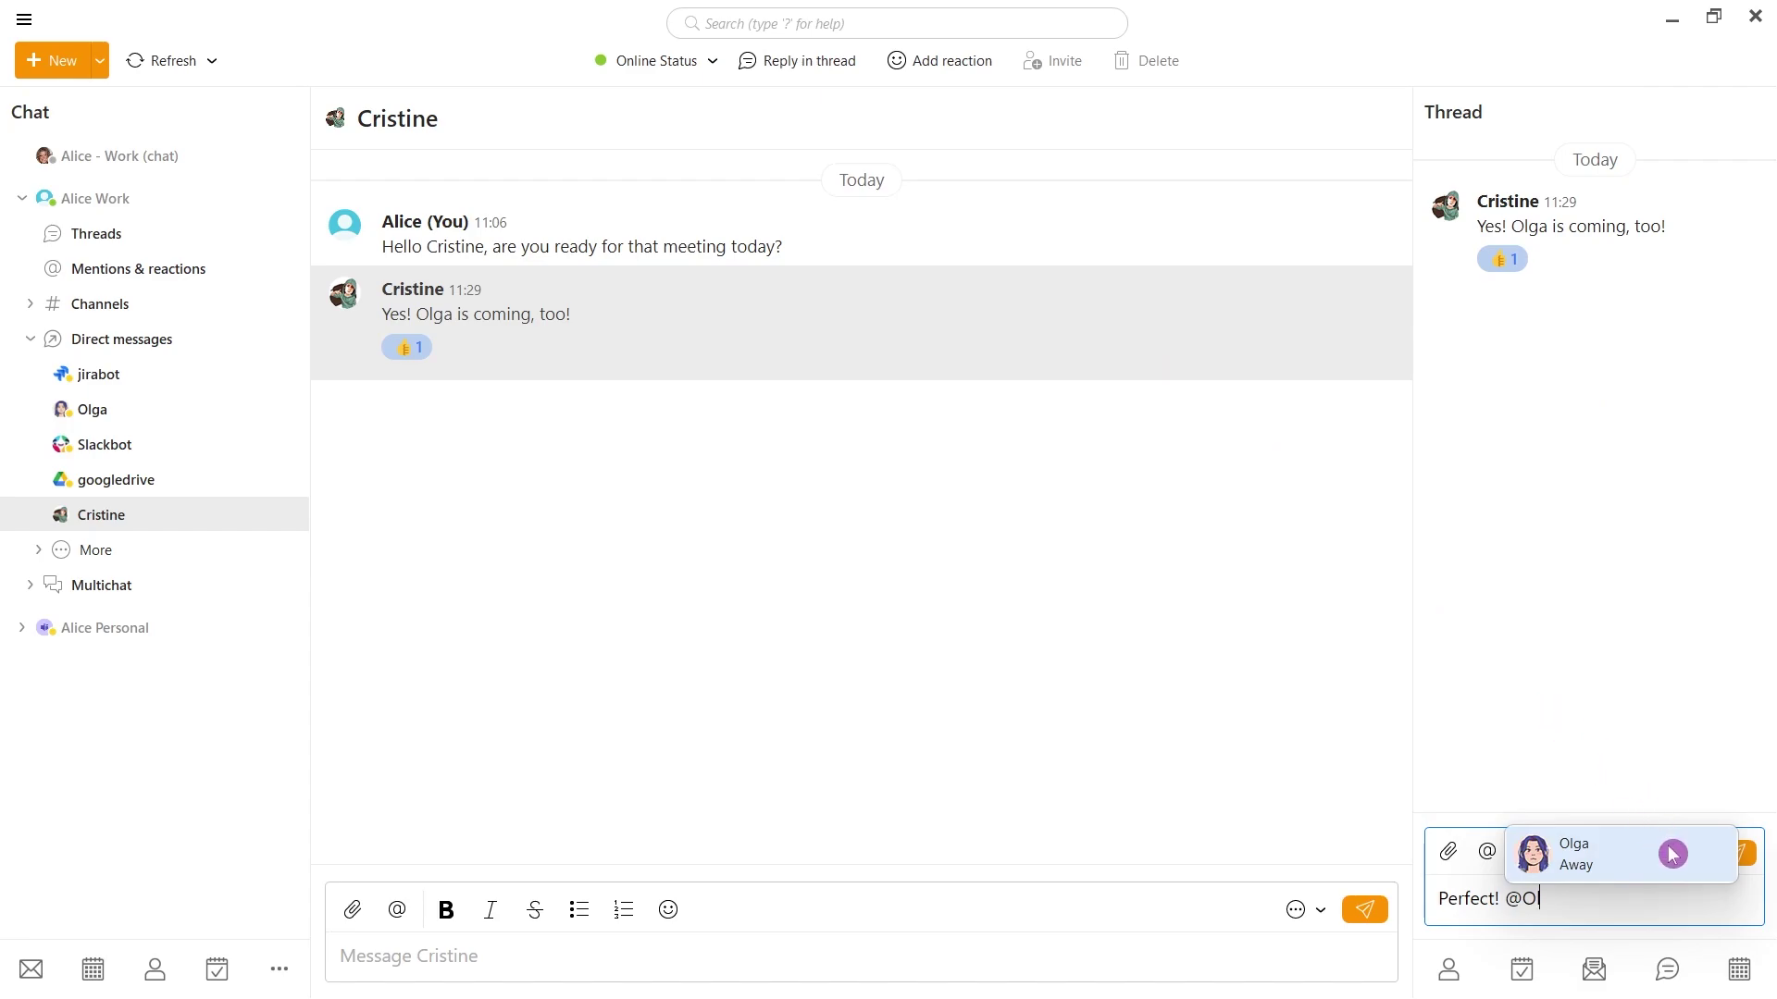
click(1666, 850)
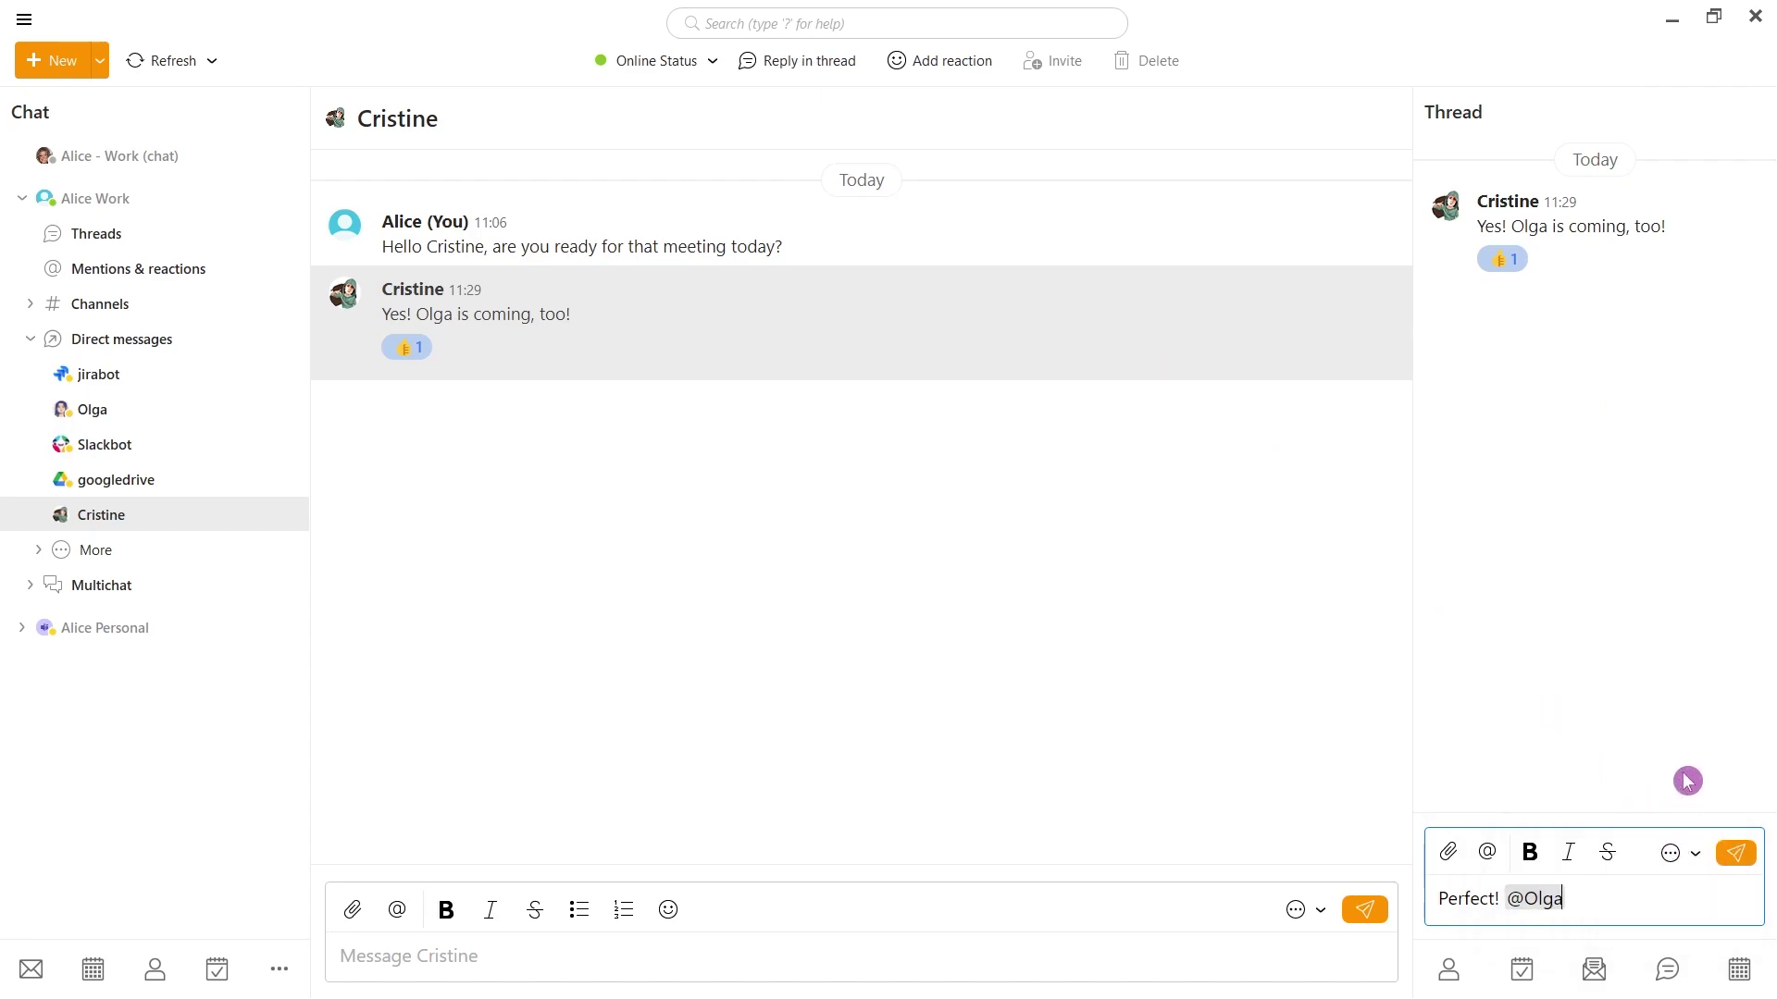
text(is)
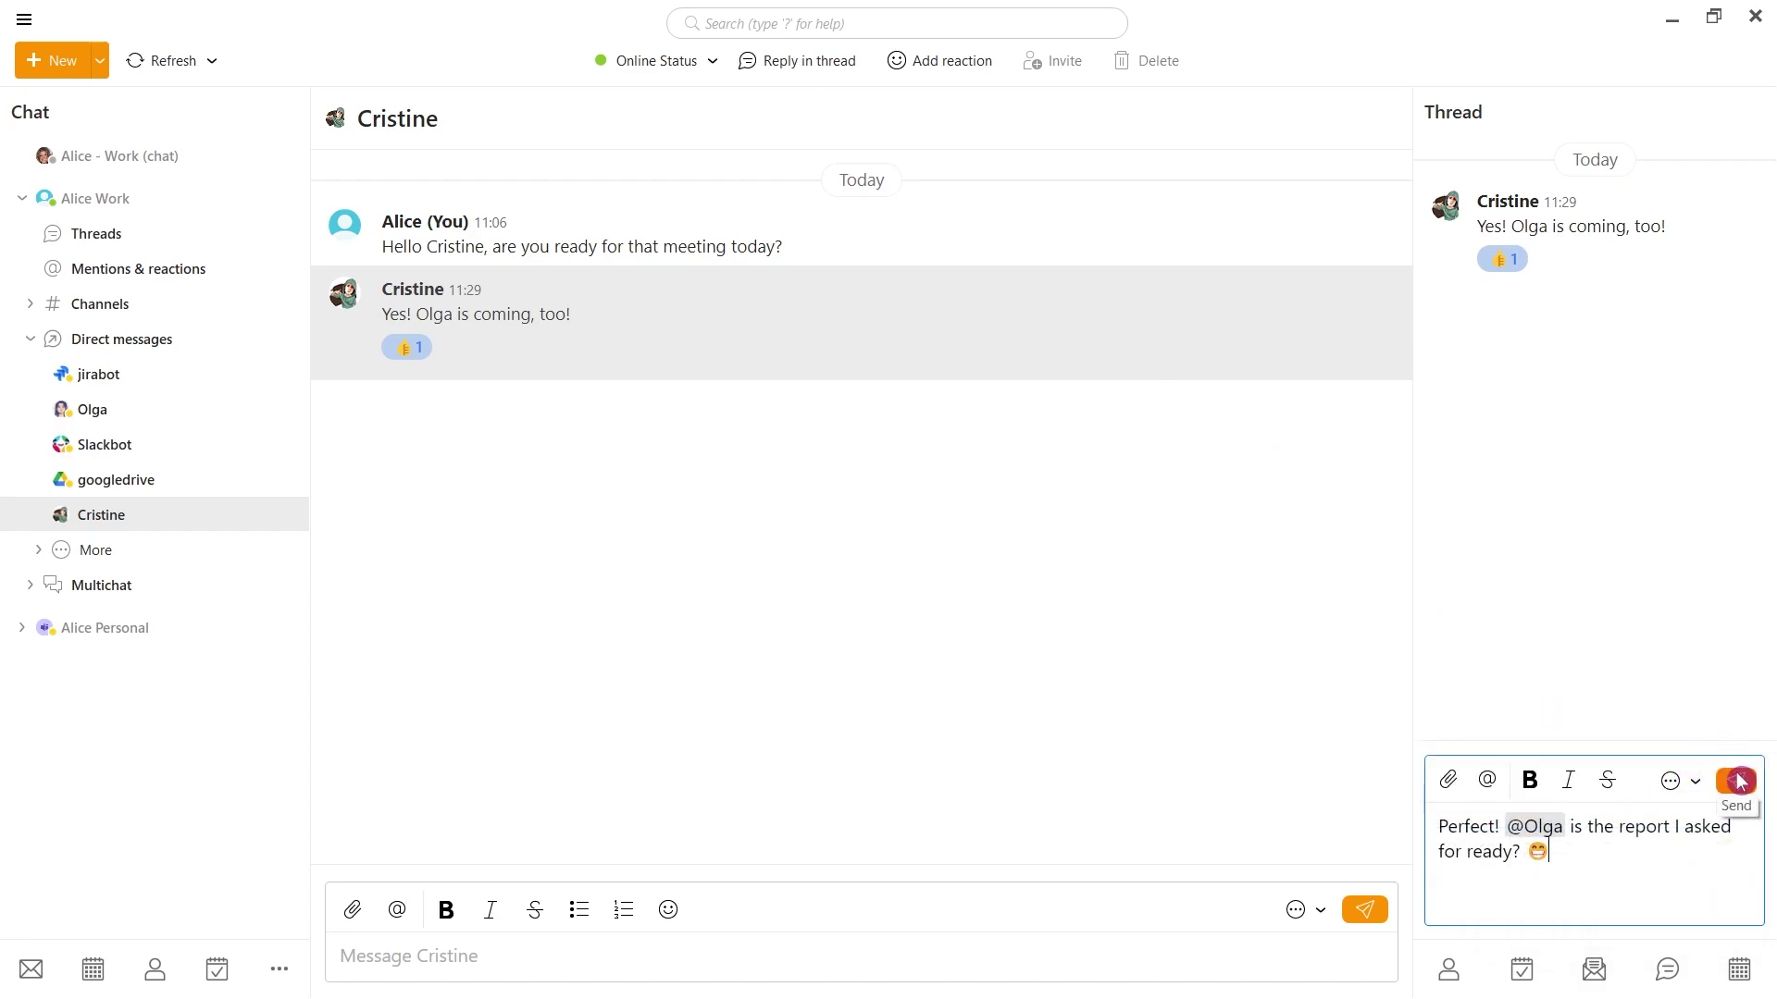
click(1737, 779)
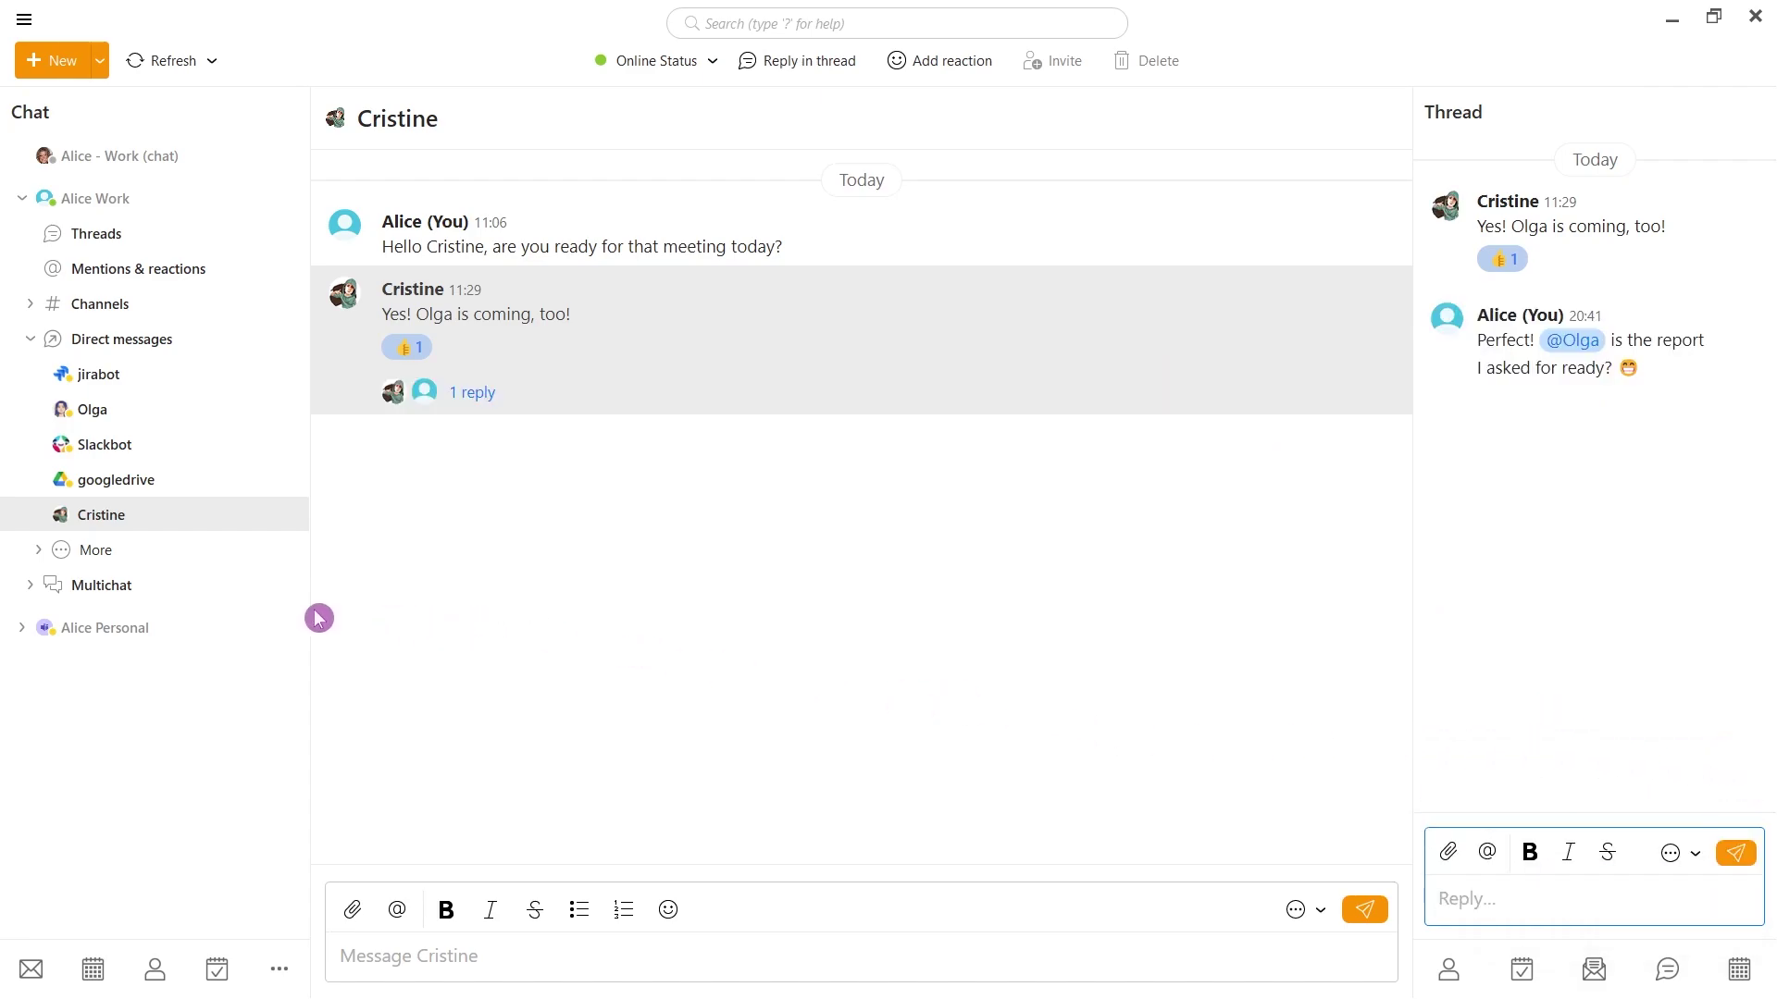
click(29, 586)
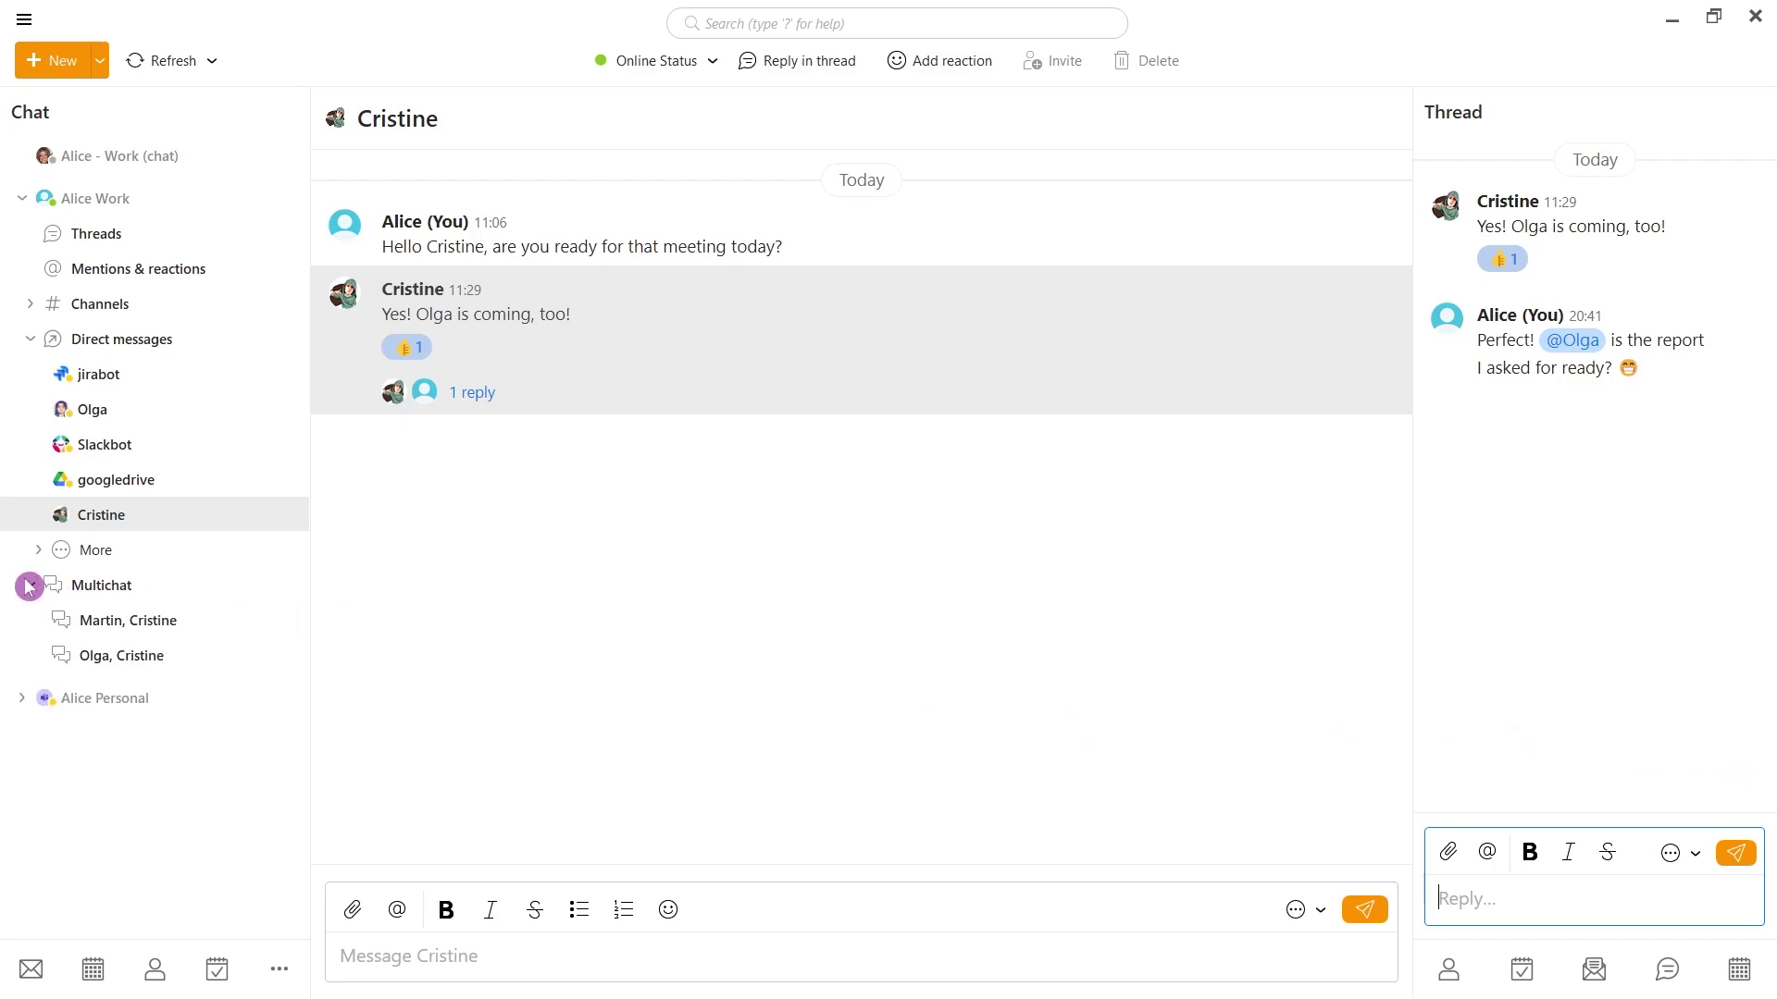
click(199, 656)
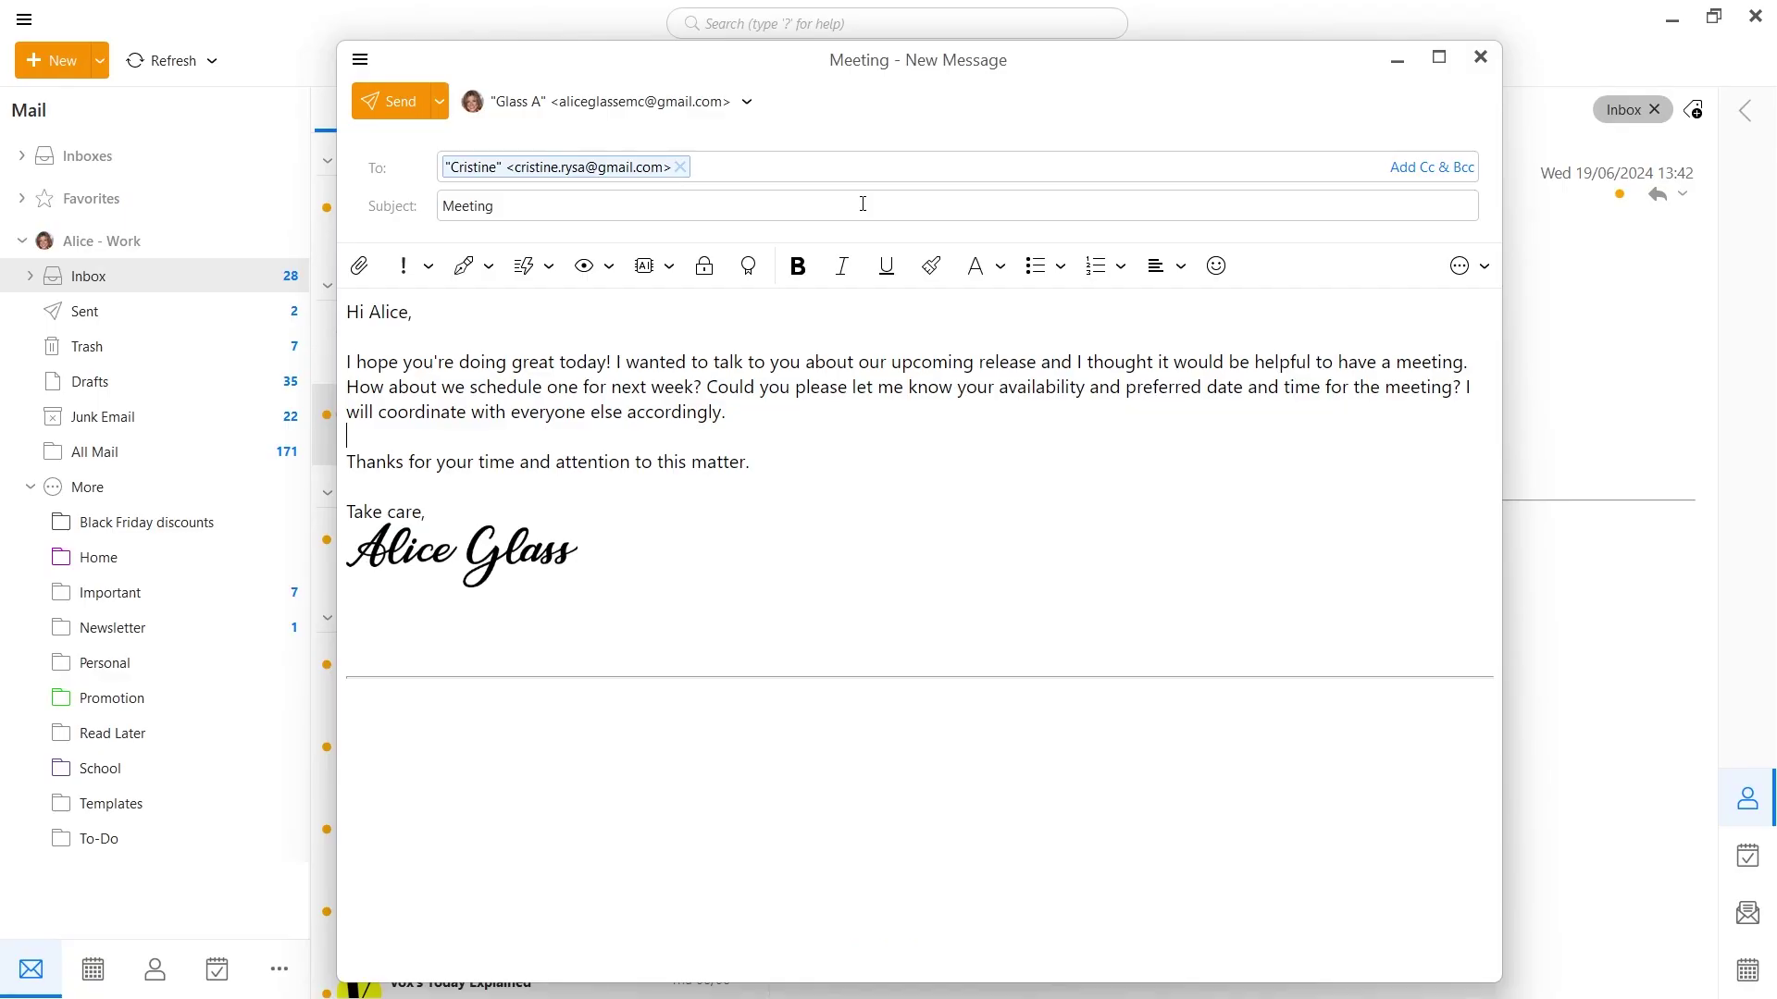
@-mention a colleague in the Meeting body, adding them as recipient, and paste the documents request
click(863, 204)
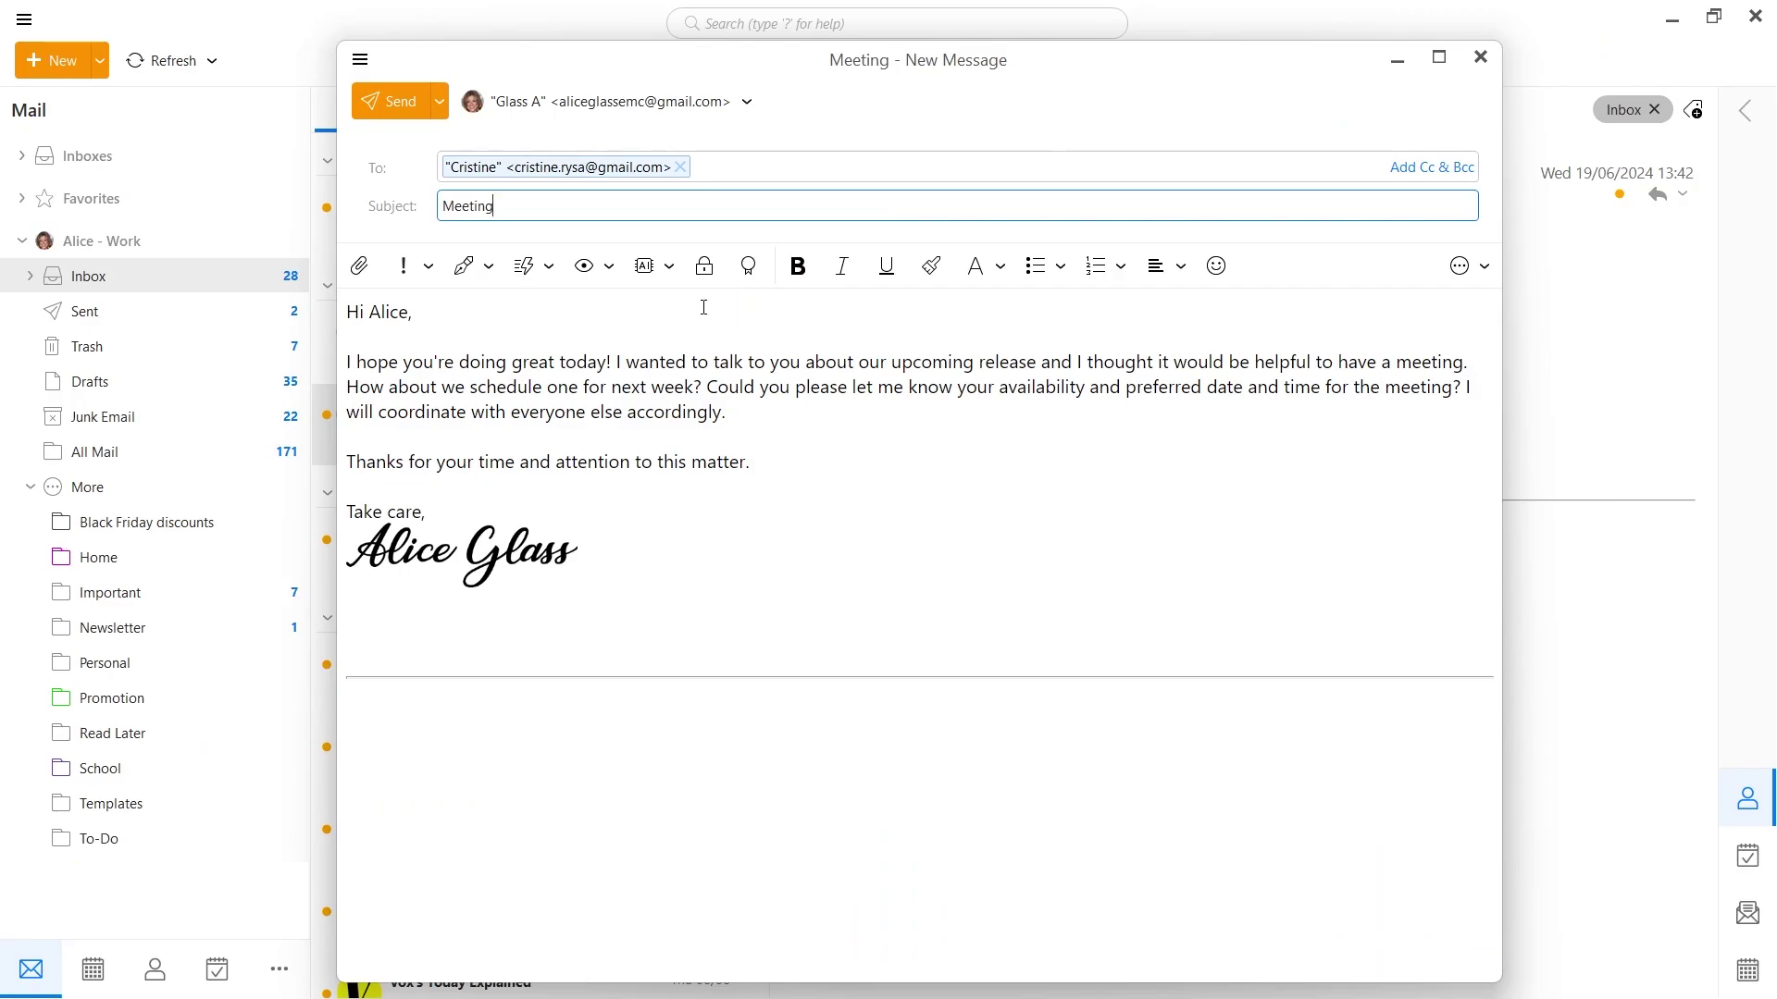
click(467, 431)
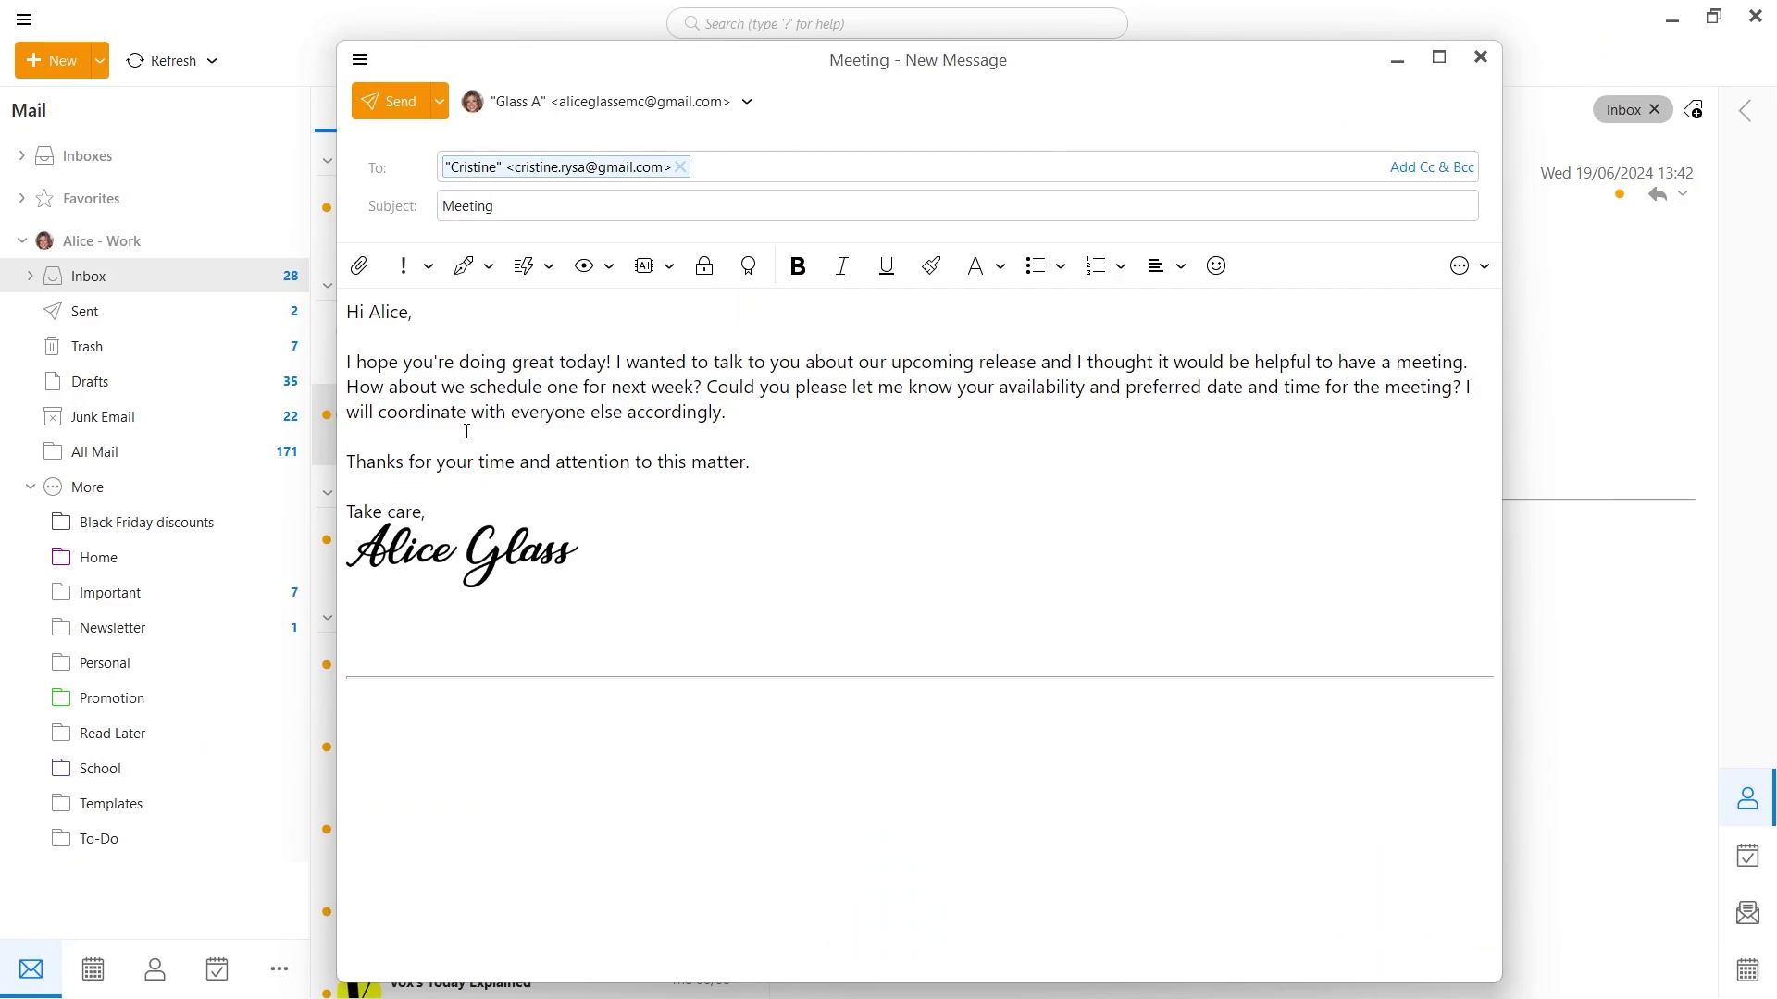
text(@jon)
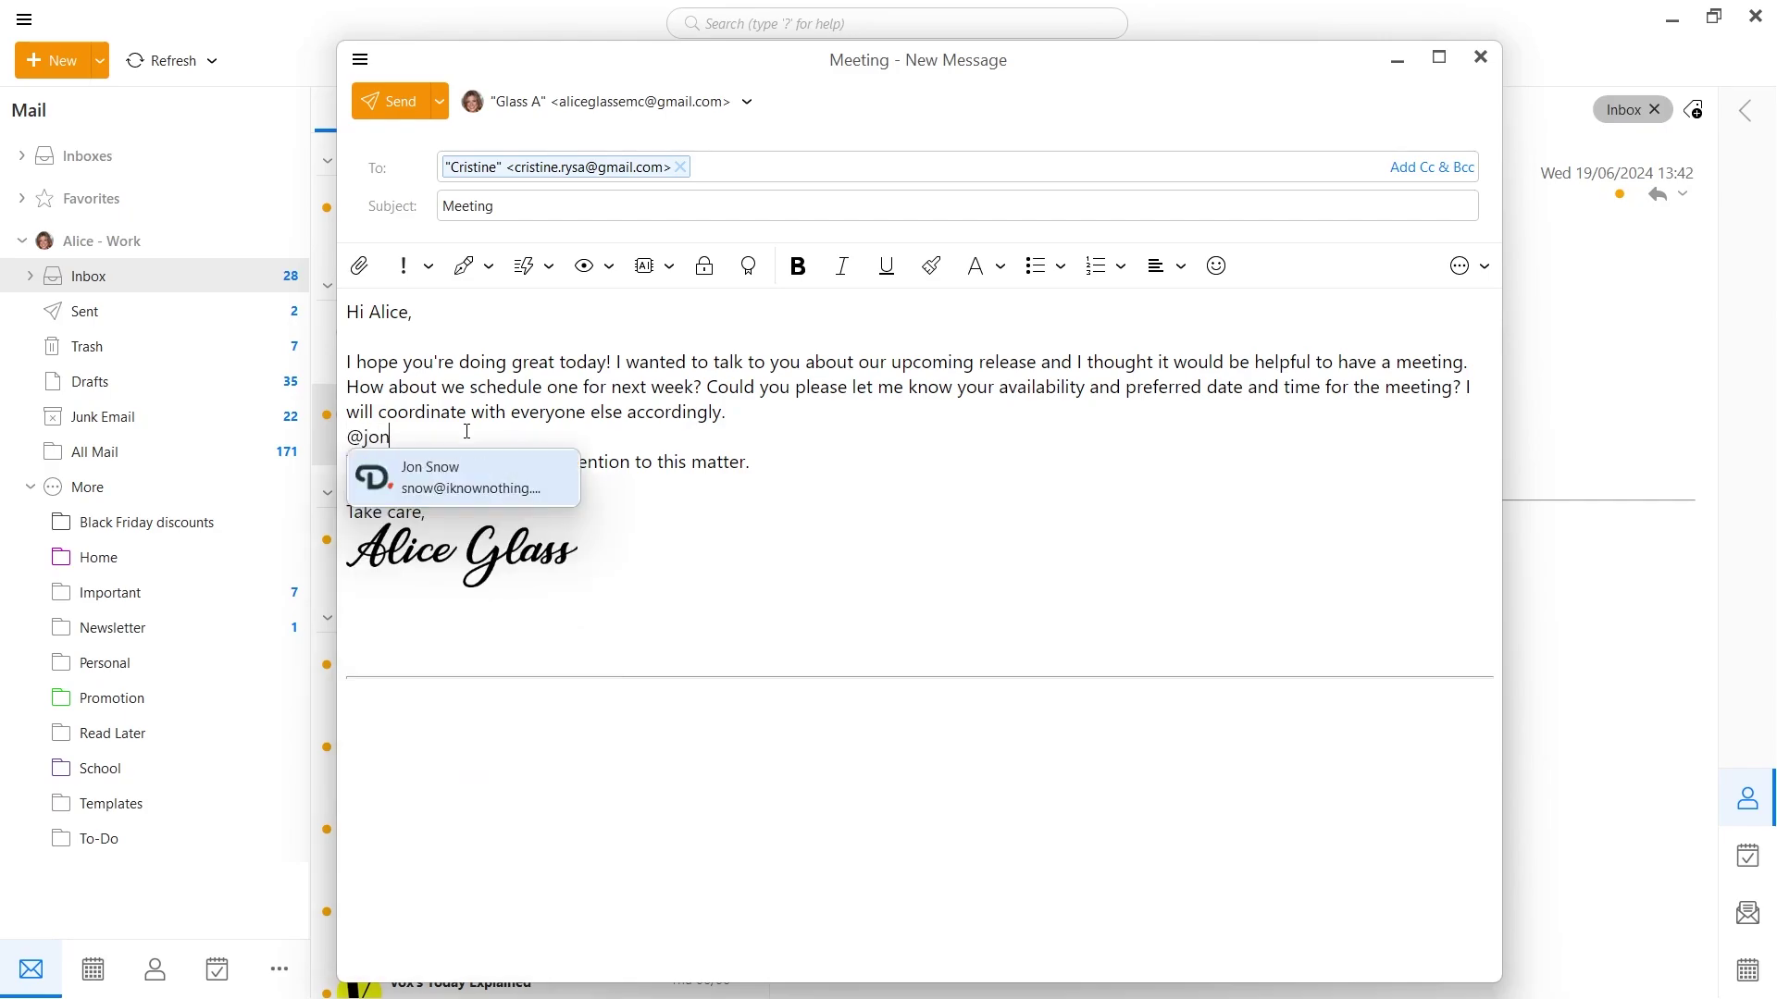
key(Return)
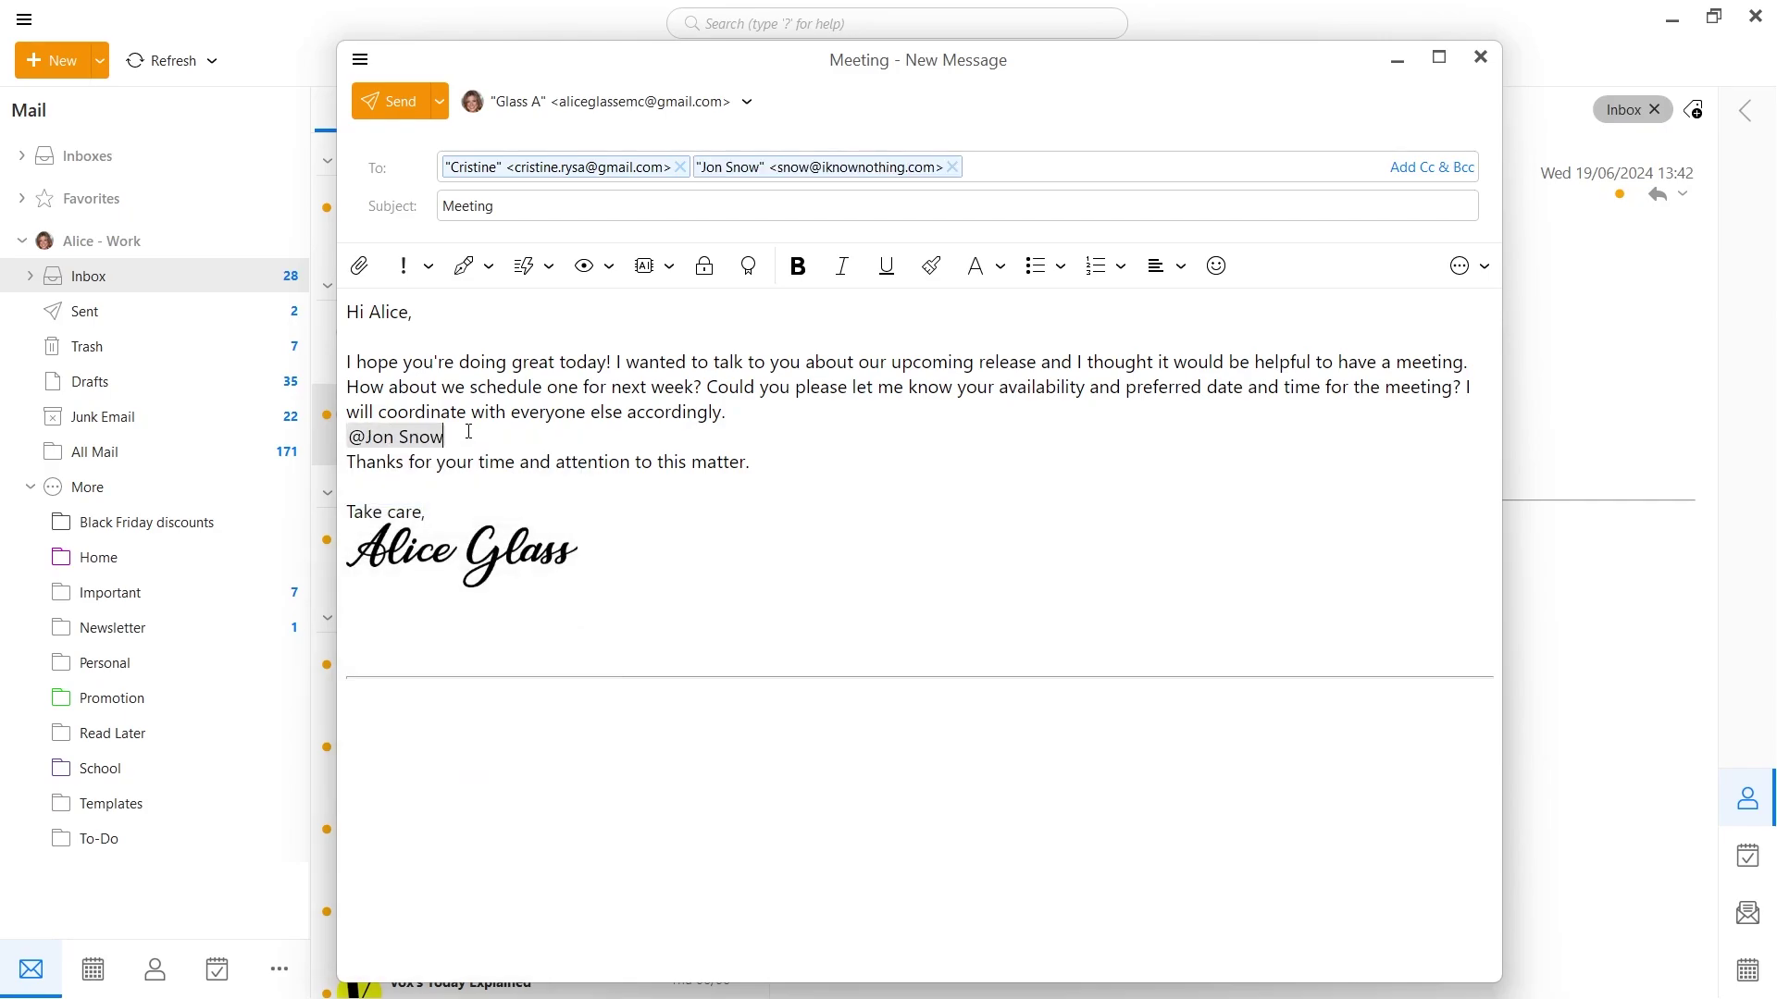
click(757, 168)
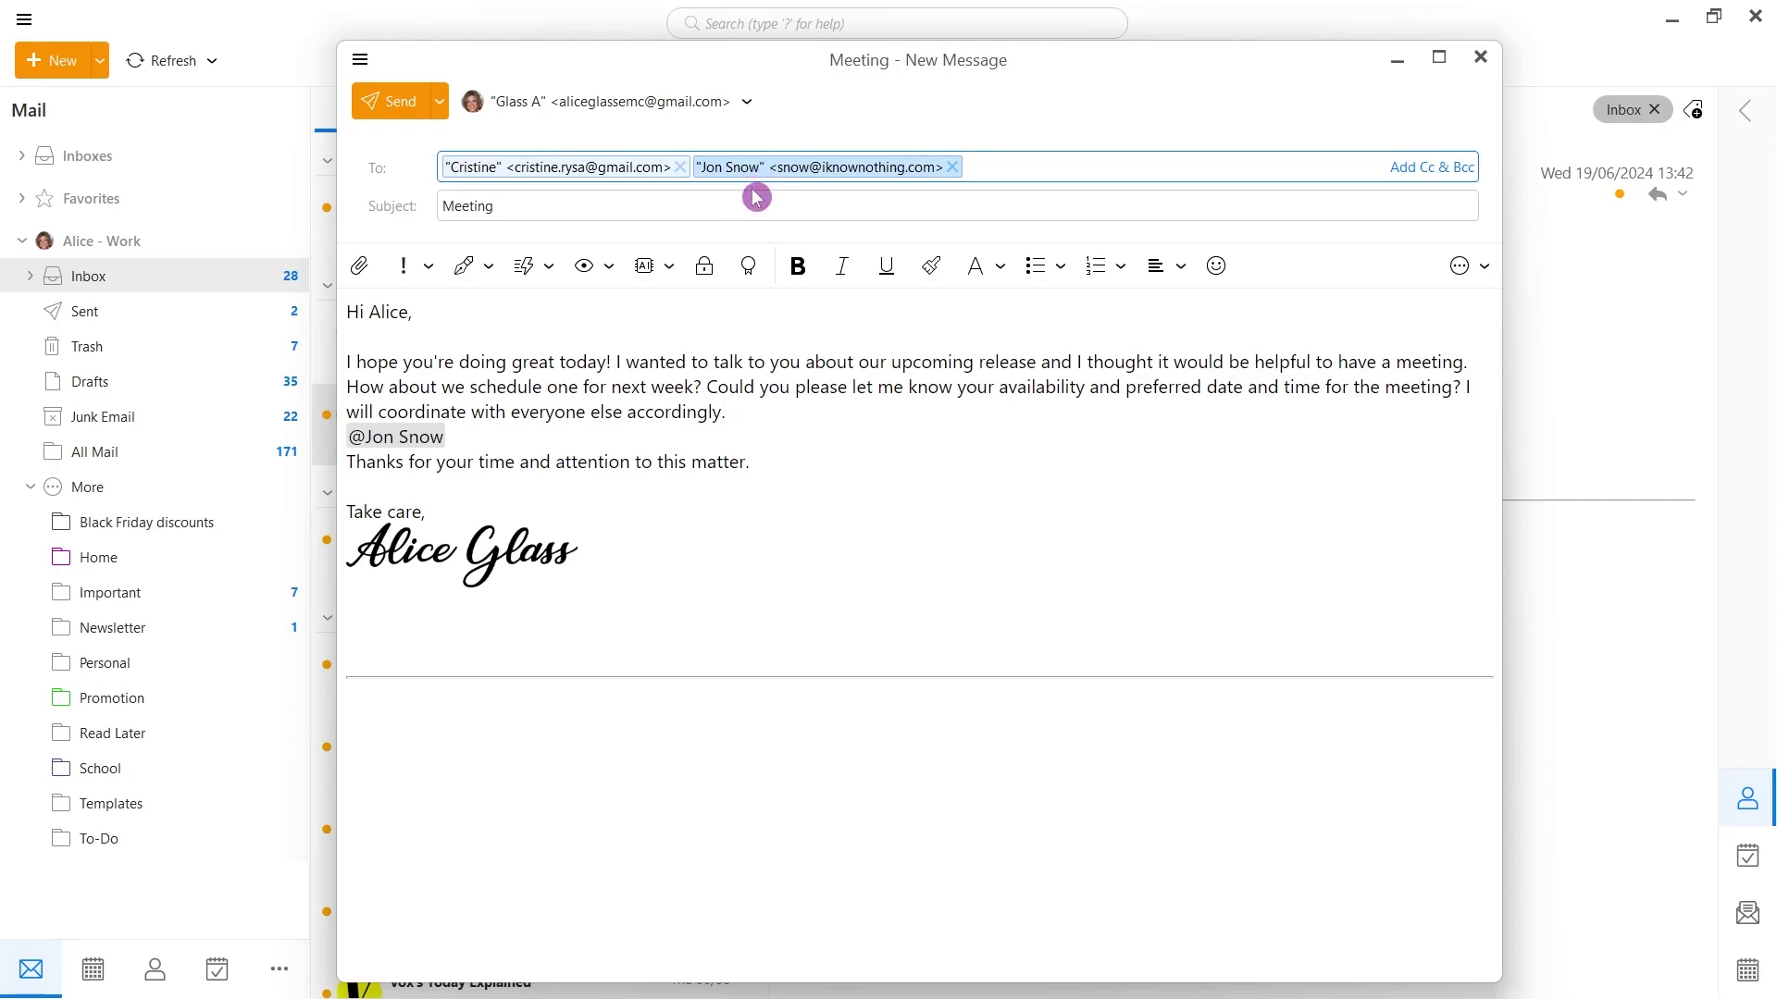
click(611, 438)
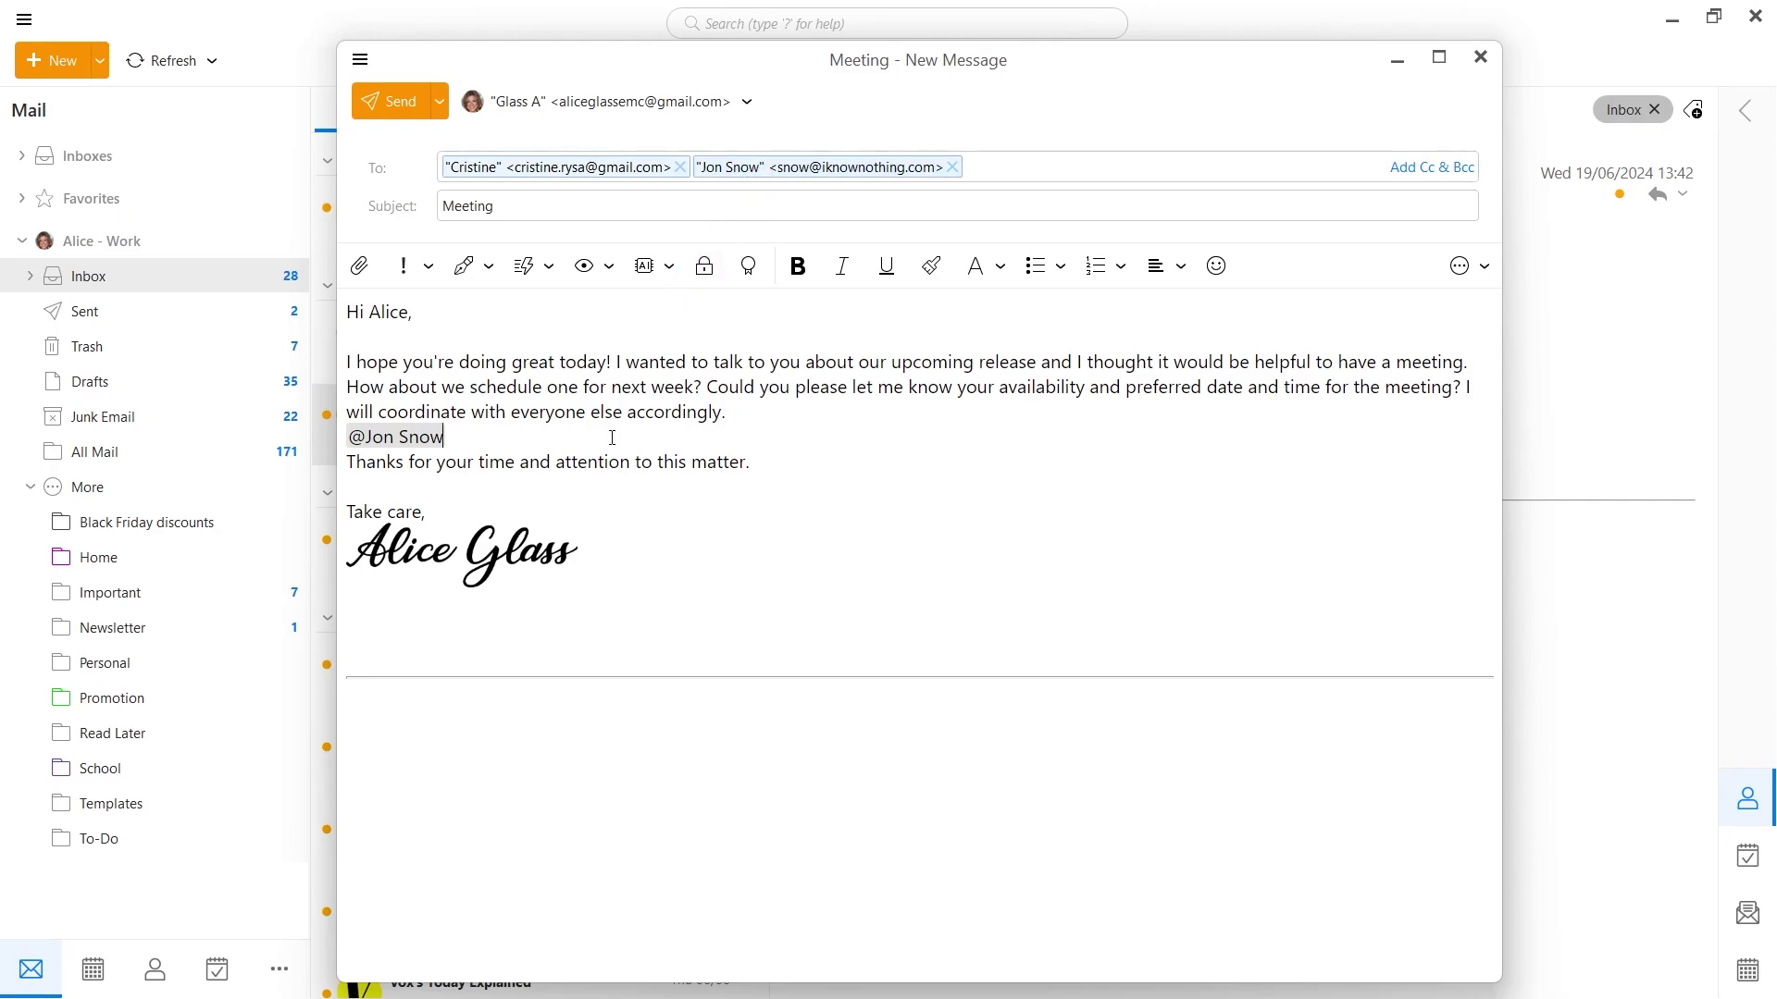
text(prepare all necessary documents for this meeting, please.)
key(Return)
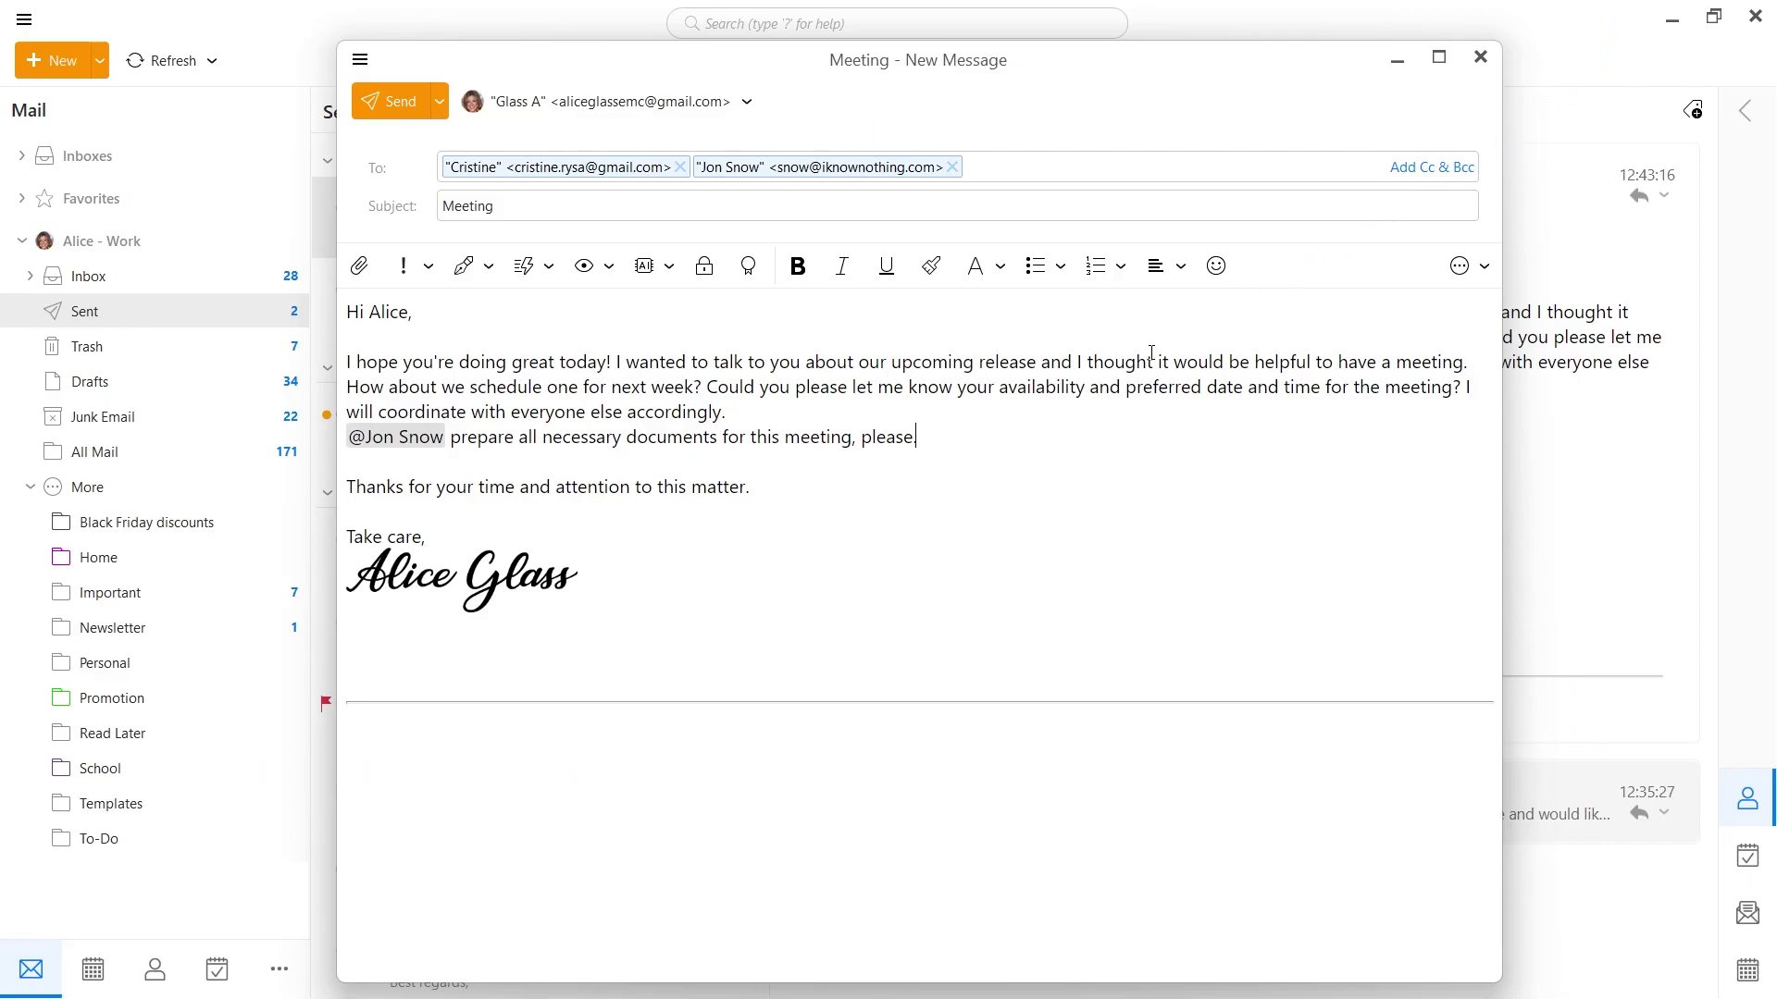
Type '.:thum' after the sentence to bring up the thumbs_up emoji suggestion
text(.)
text(:)
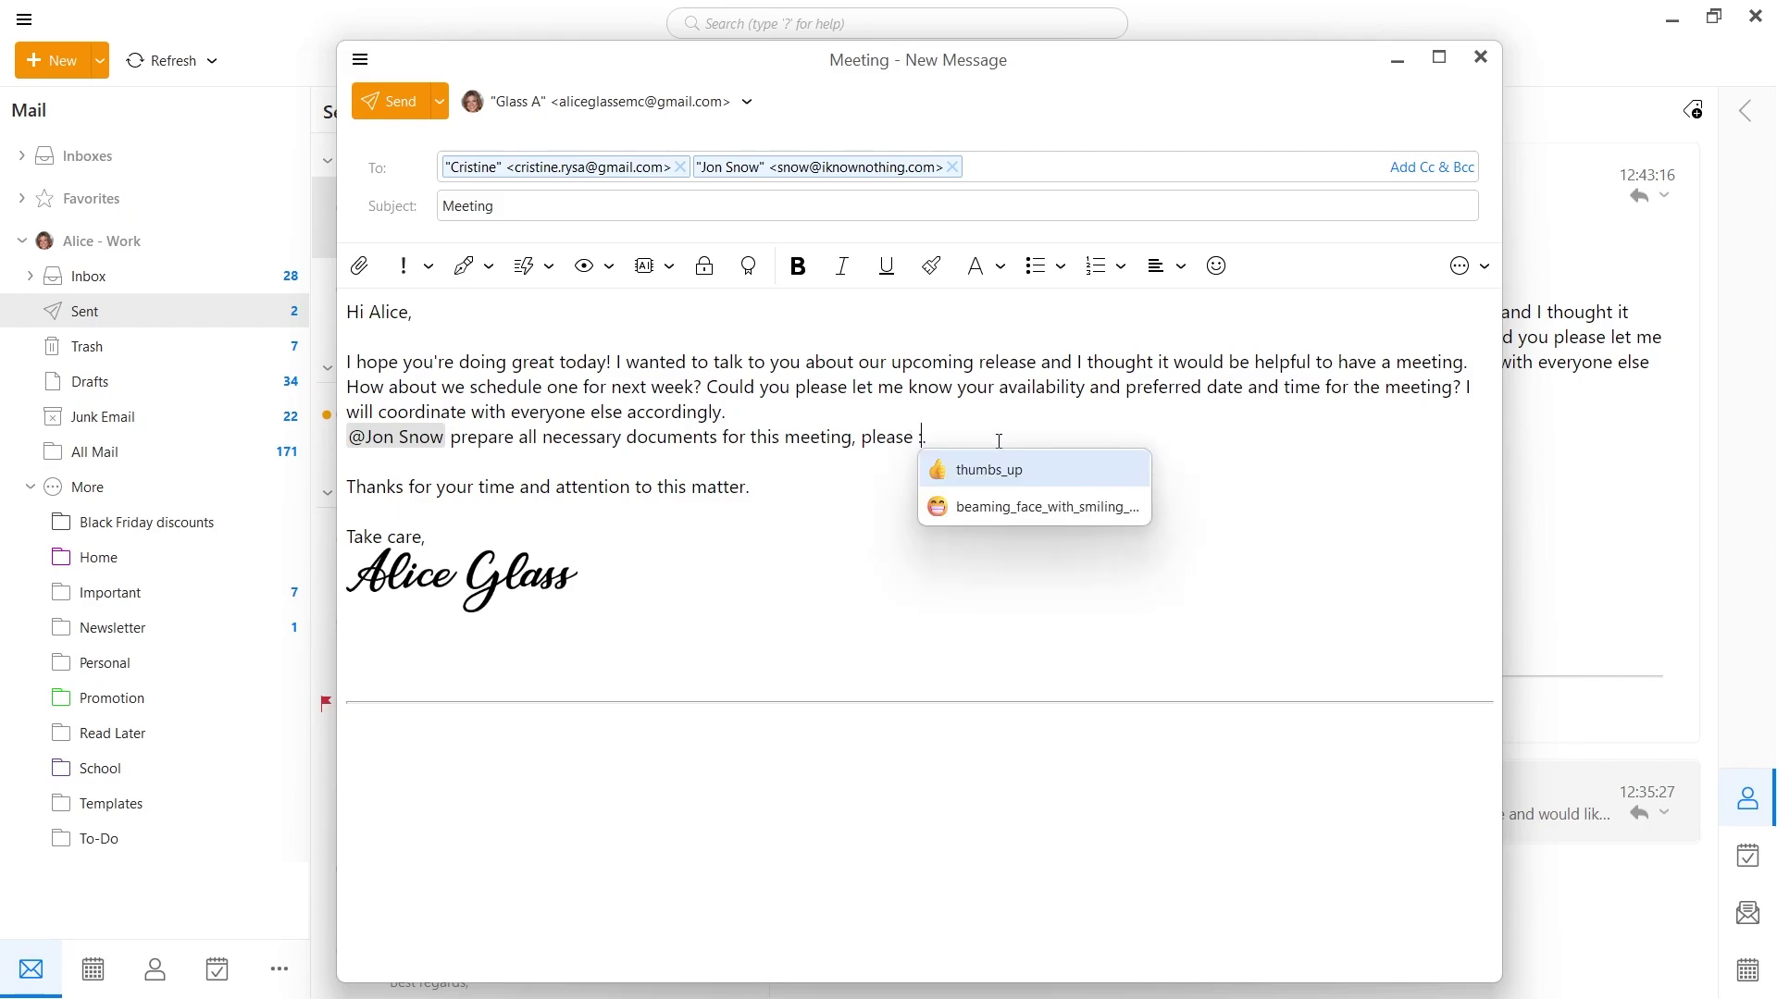
text(thum)
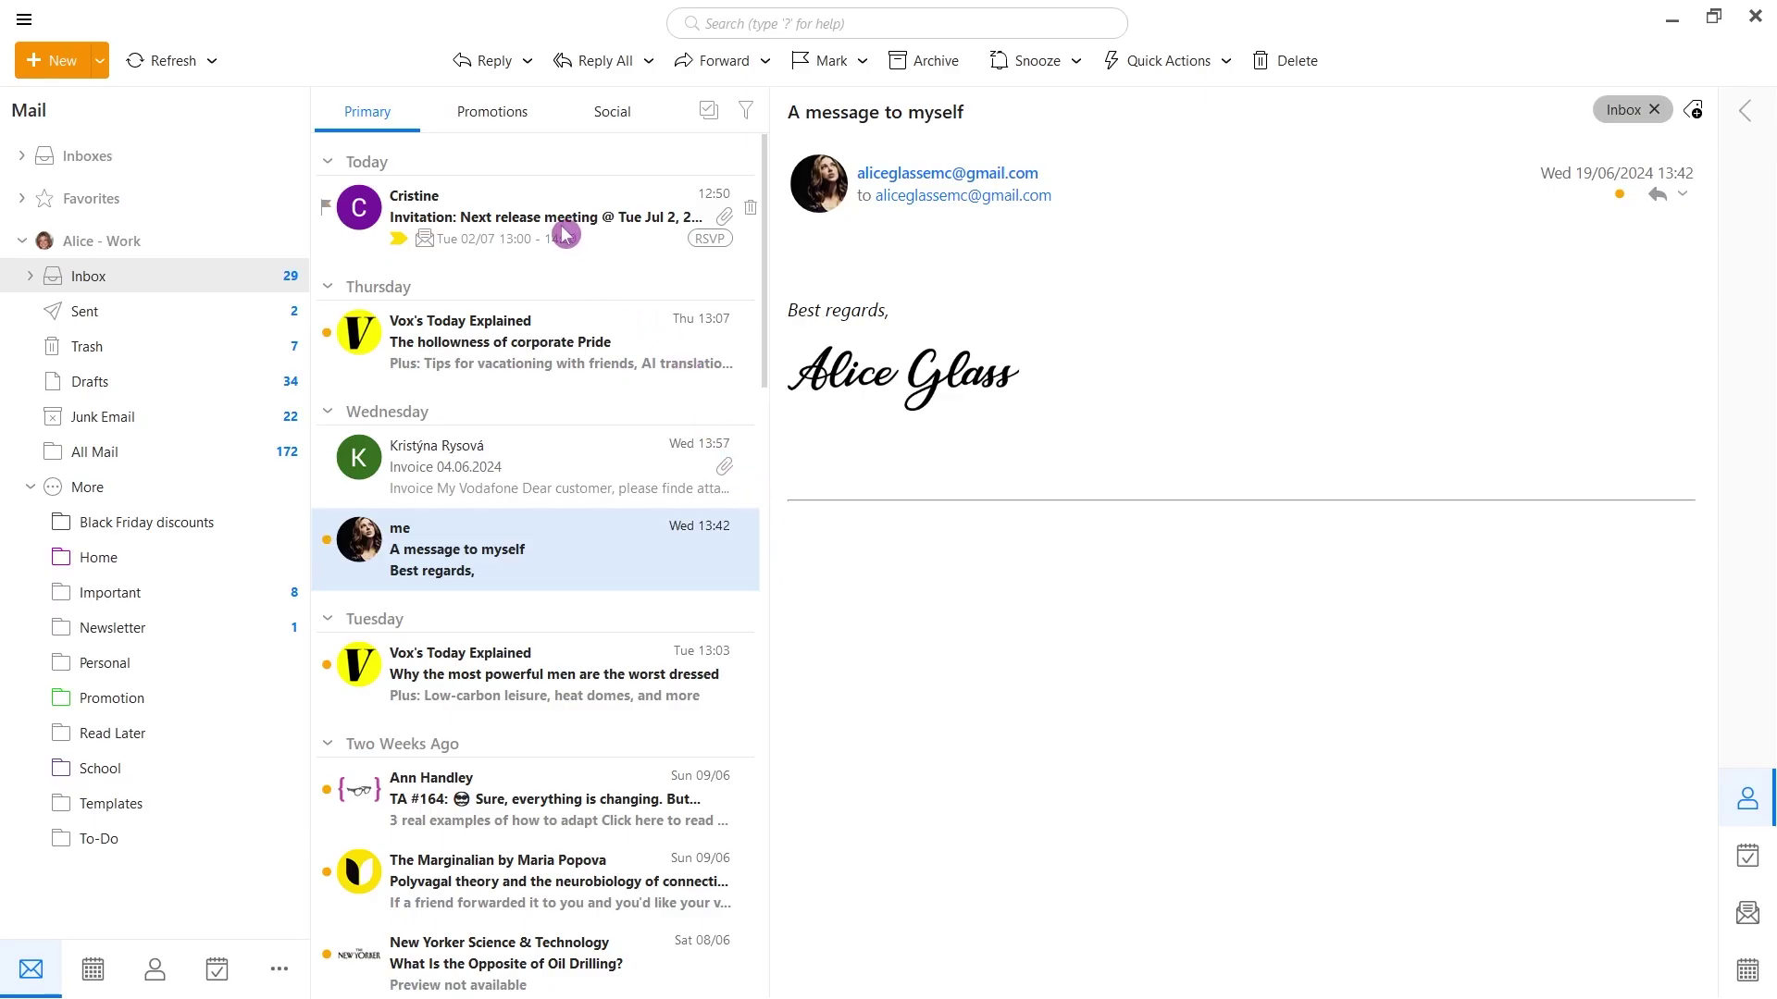
Propose a 13:45 start for the Next release meeting invitation and save the change
click(566, 234)
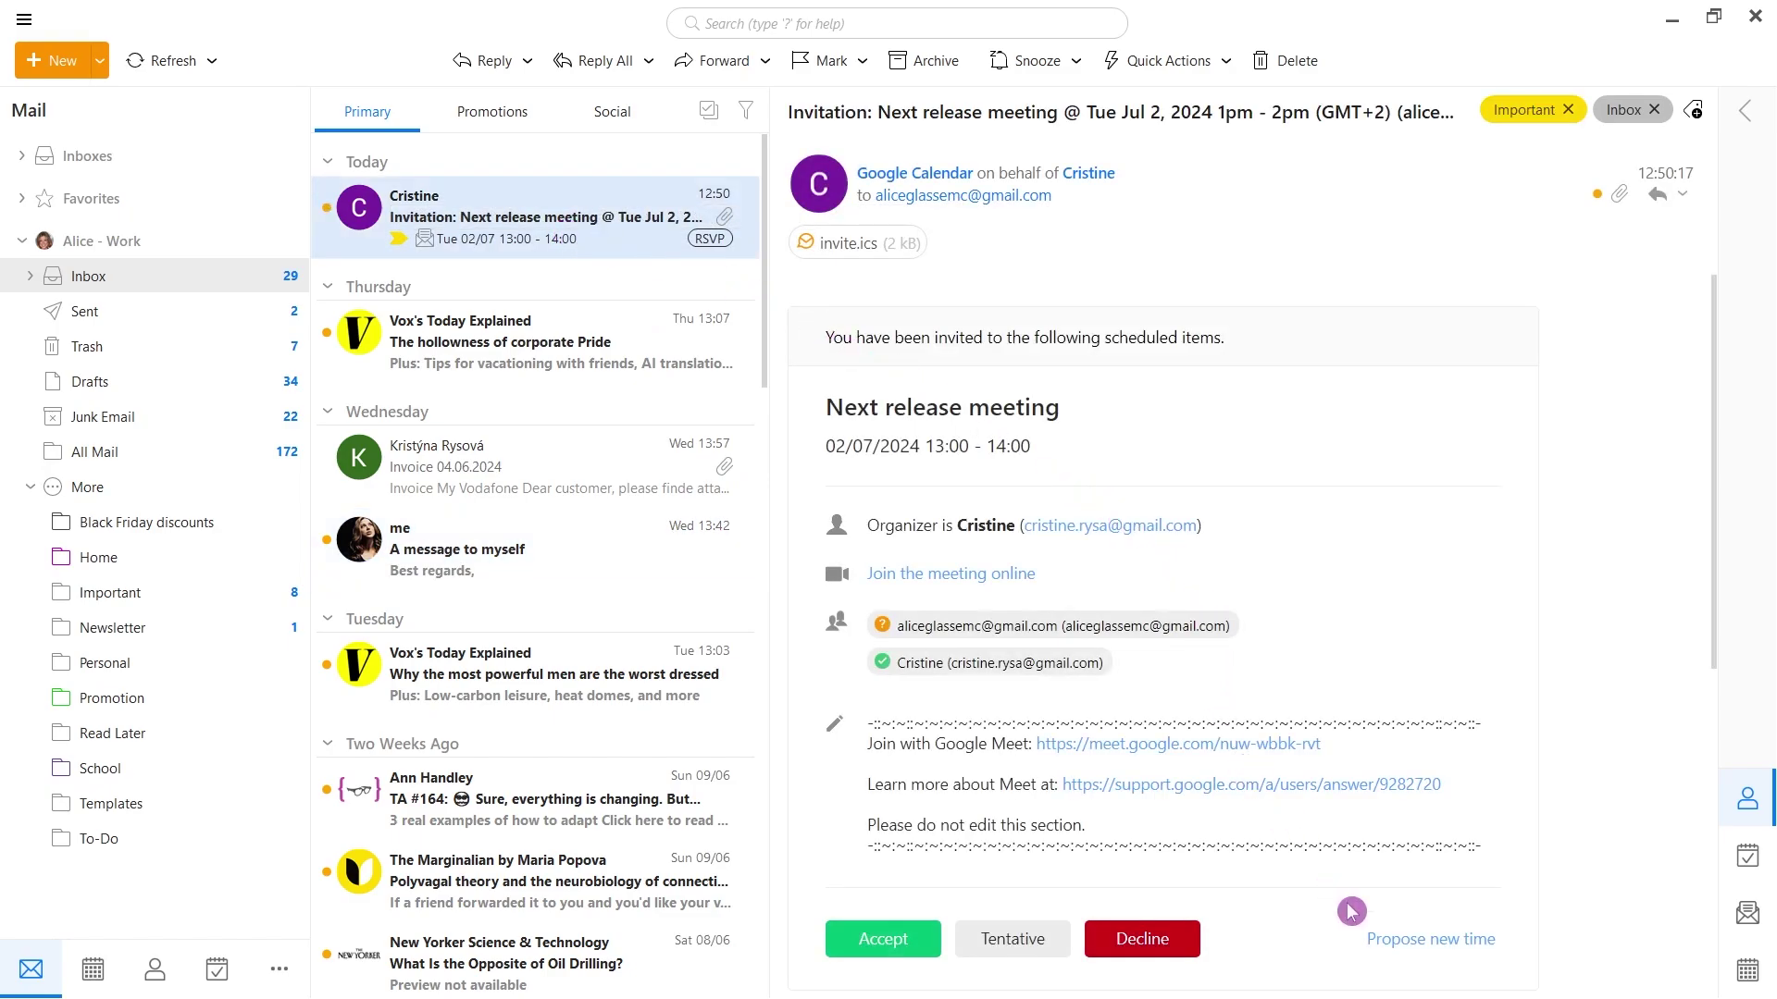
click(1440, 951)
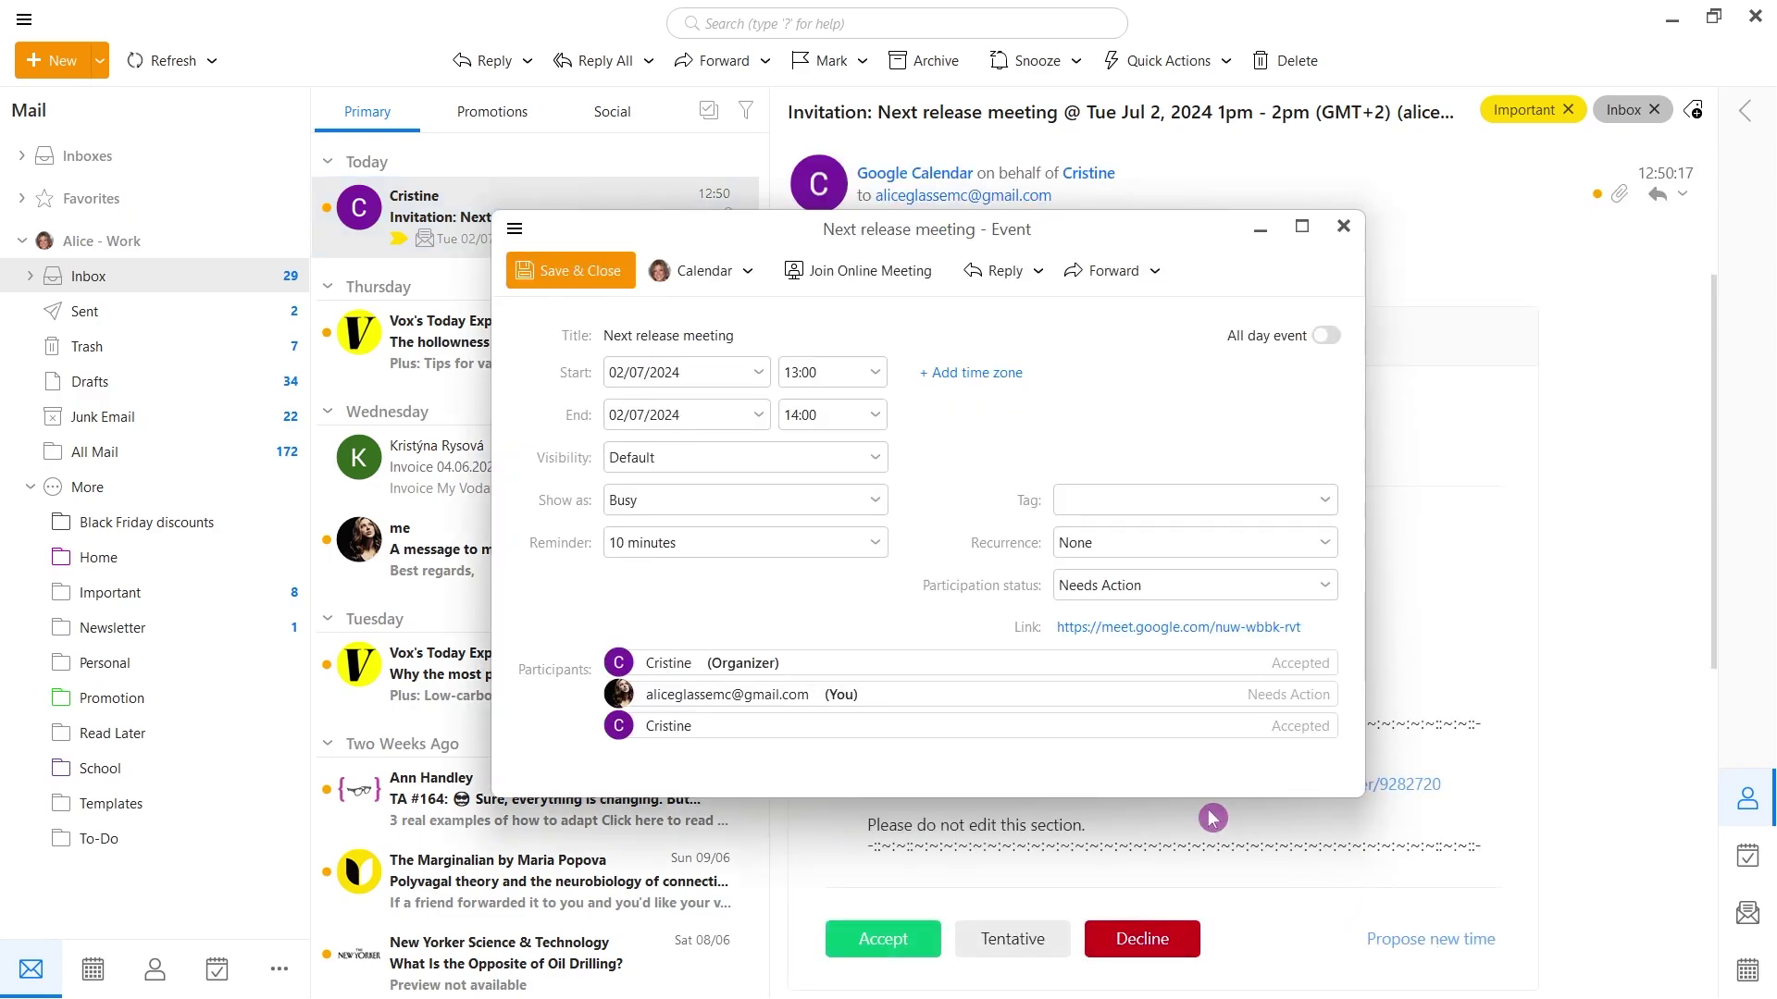
click(874, 373)
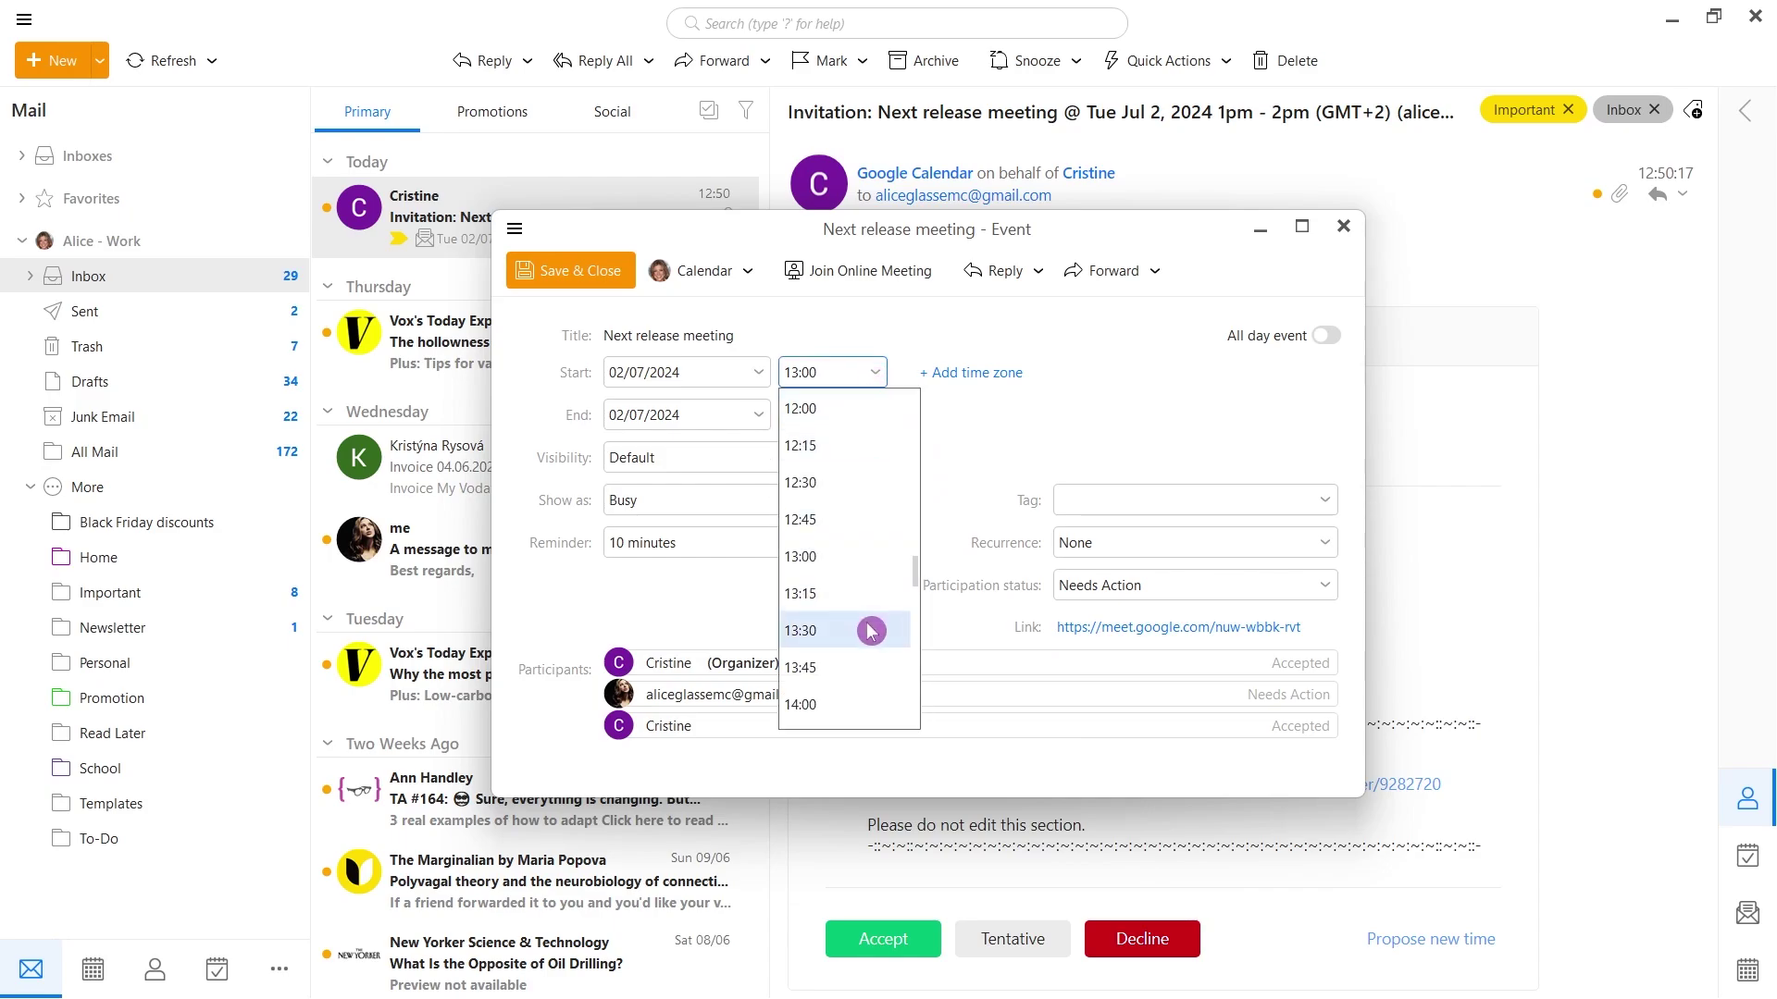
click(867, 670)
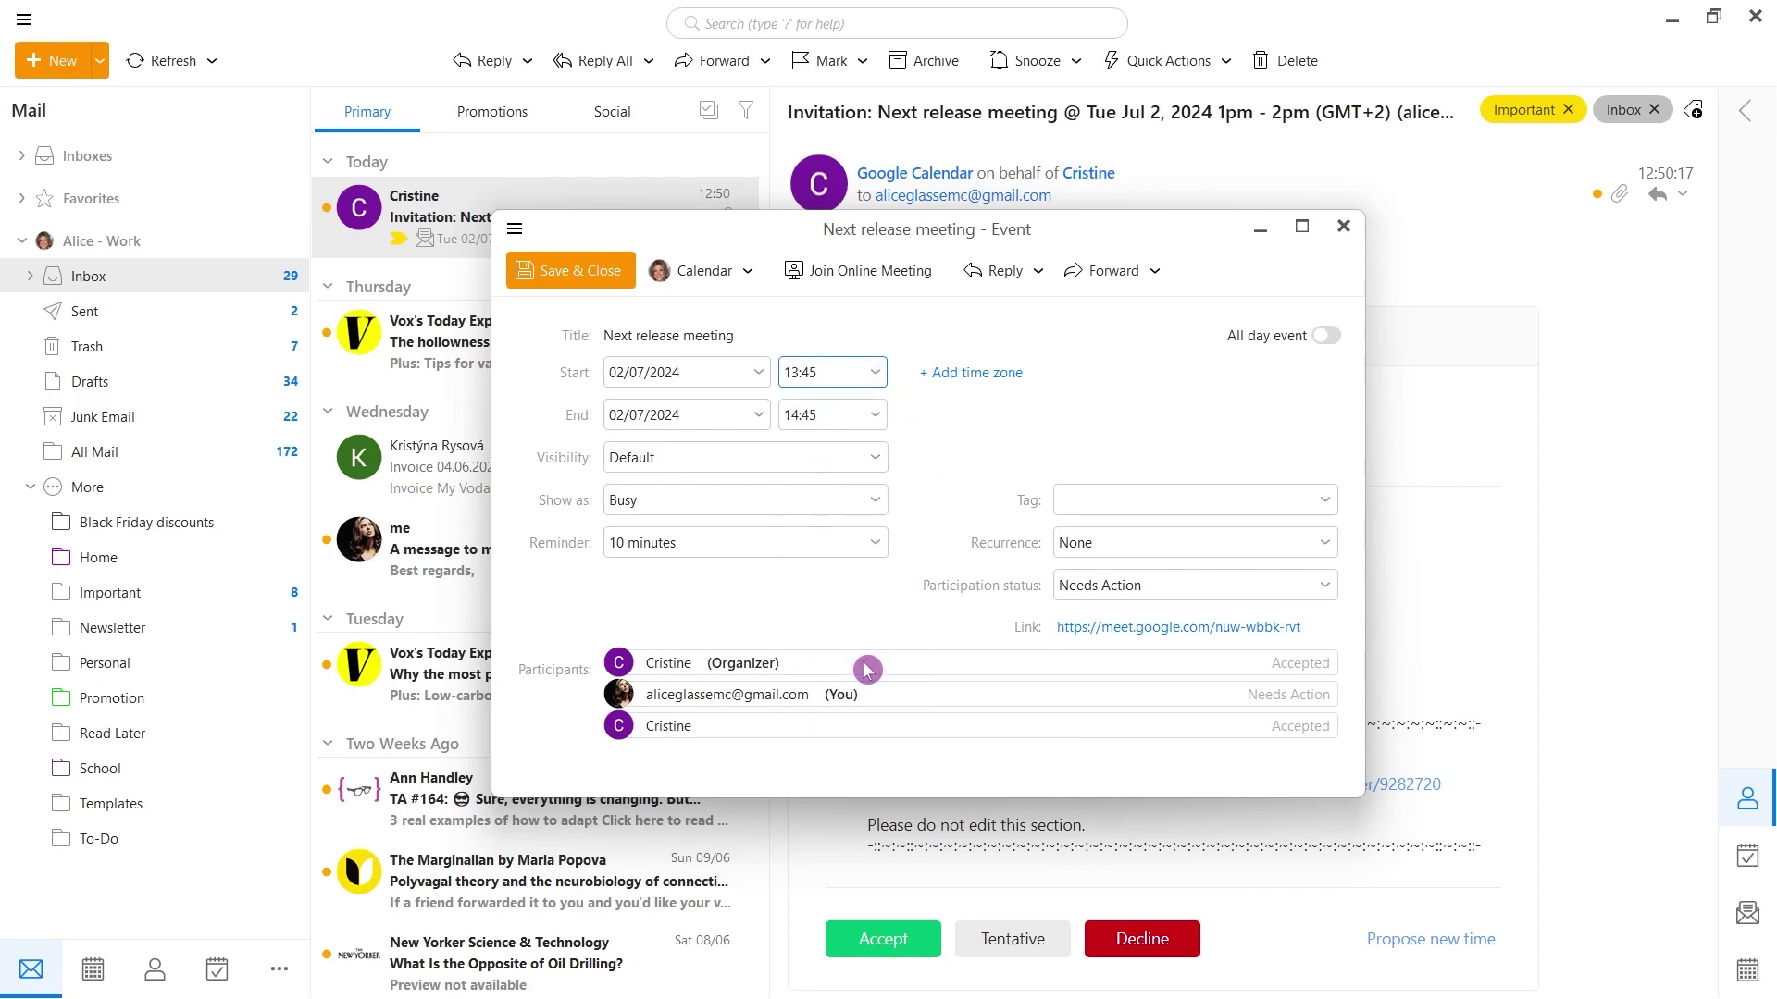
click(523, 273)
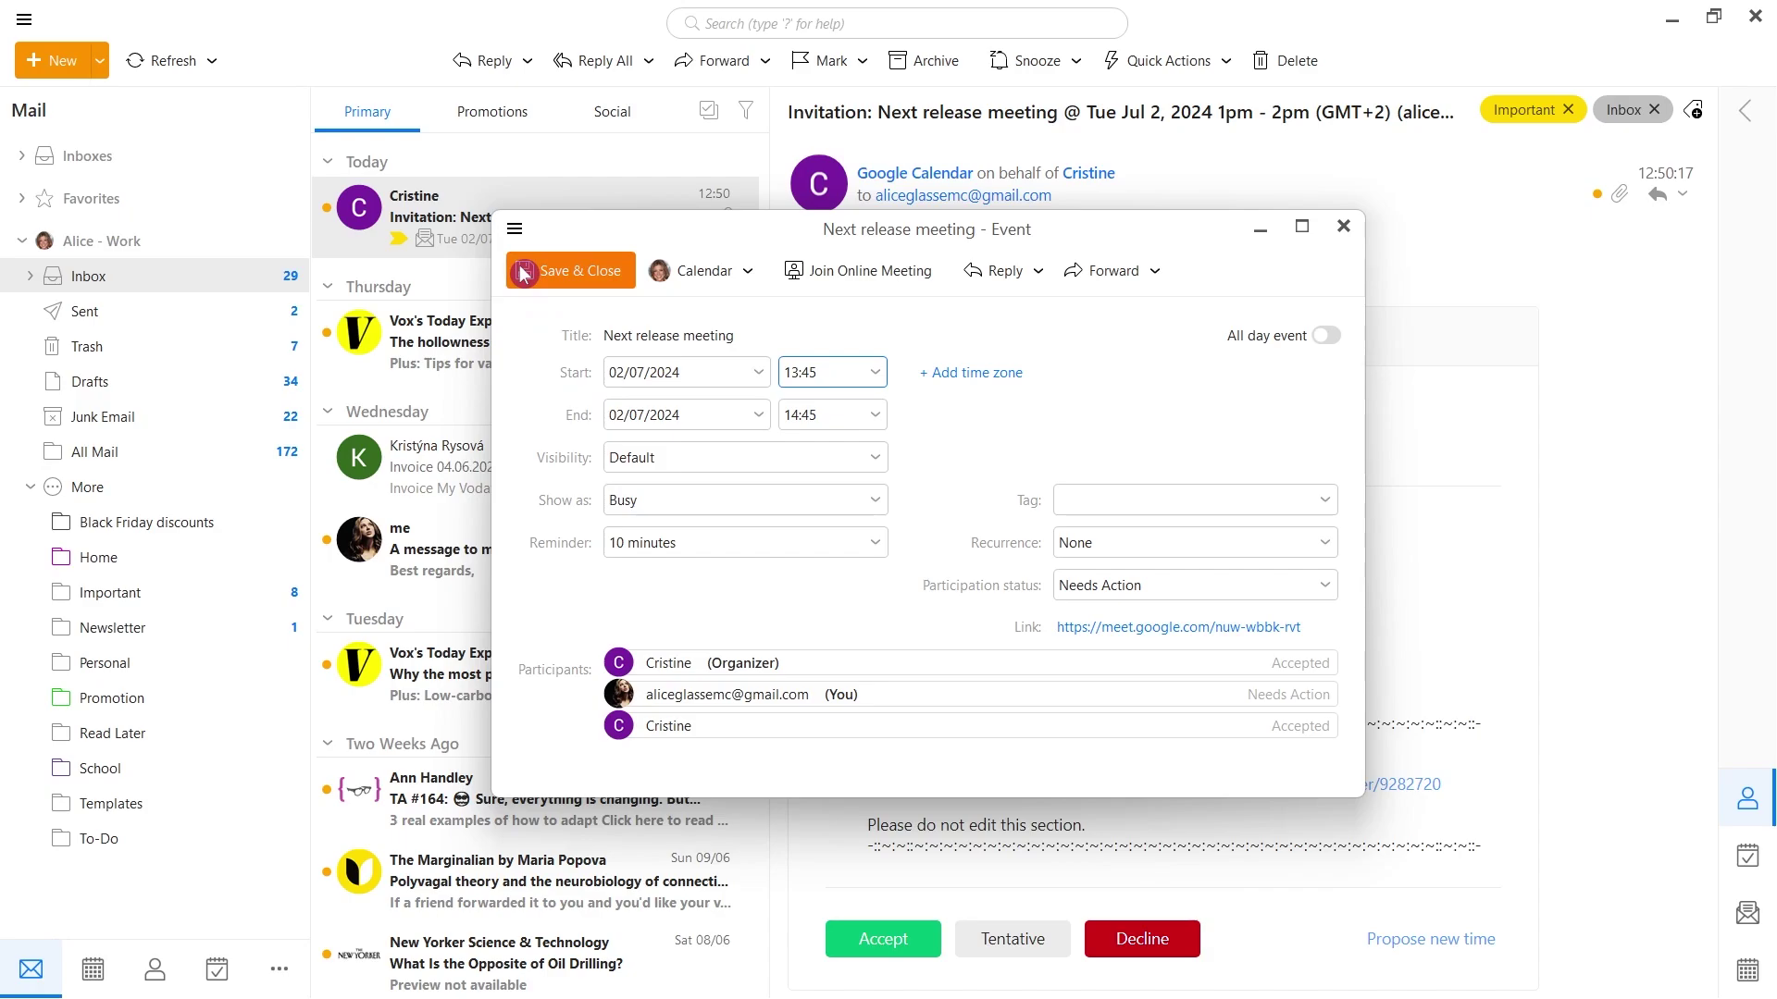